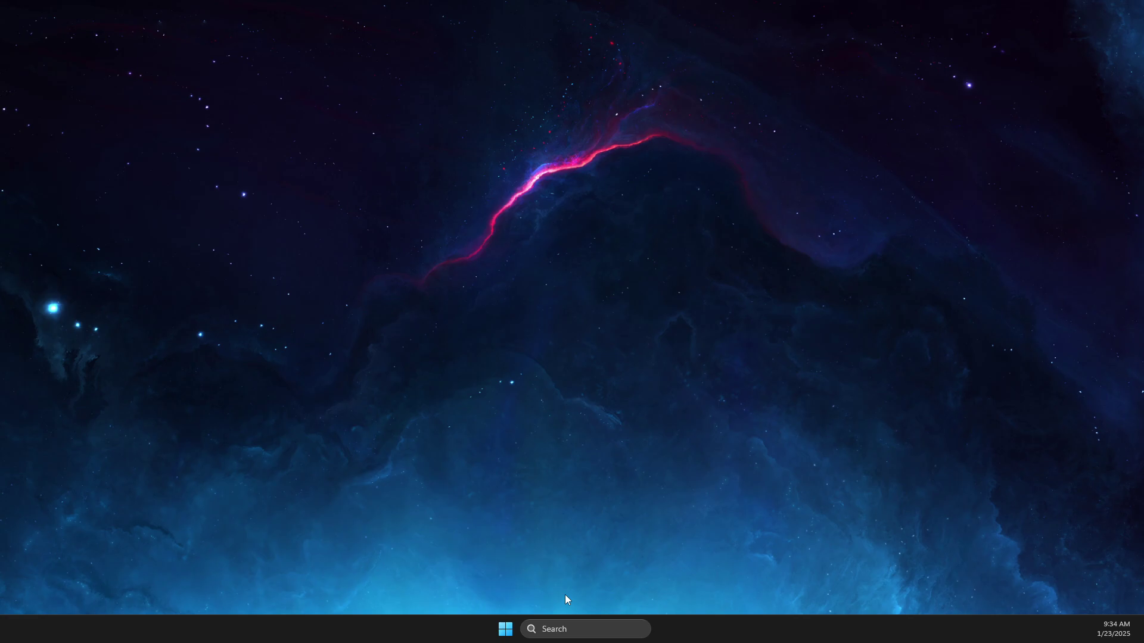
Check the Windows Update status in Windows Settings and close the window again.
left_click(572, 629)
type("settings")
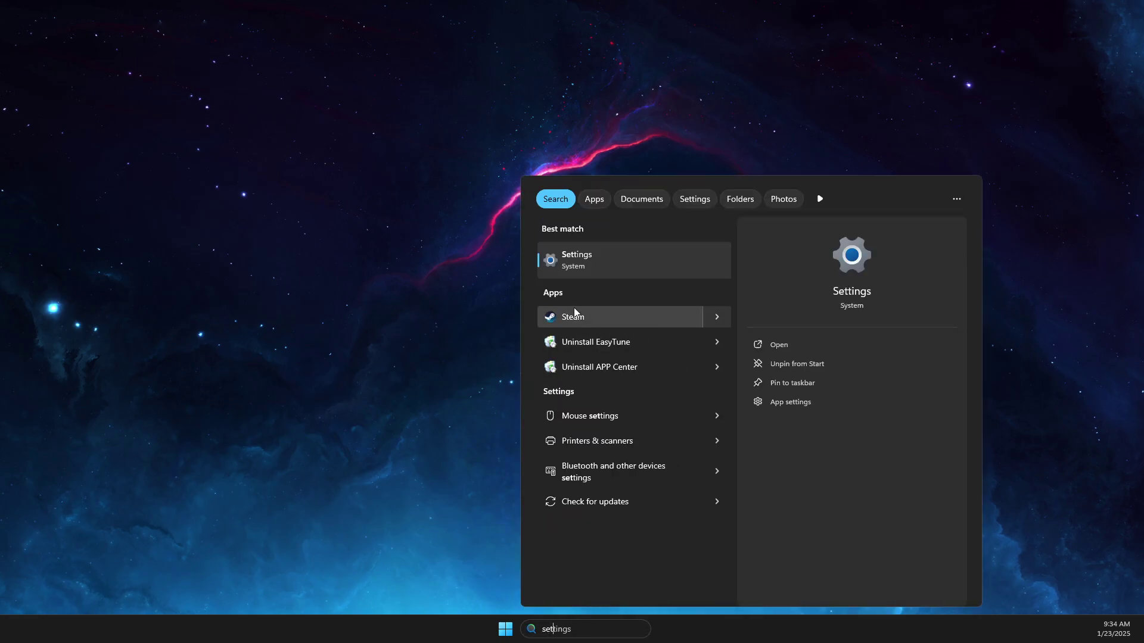
left_click(577, 262)
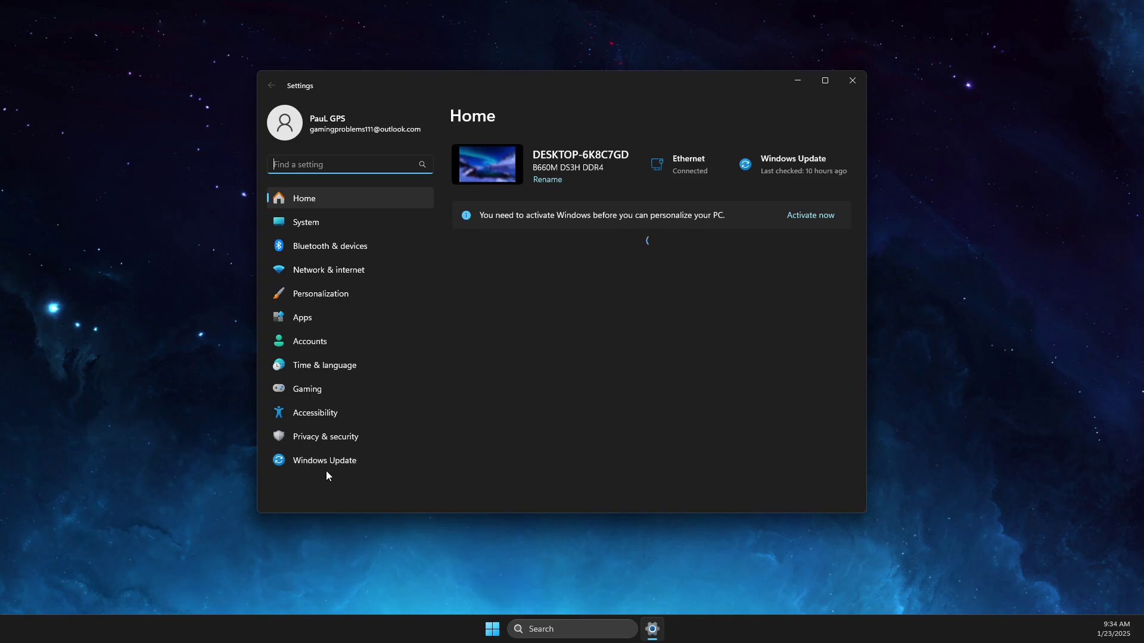
left_click(322, 466)
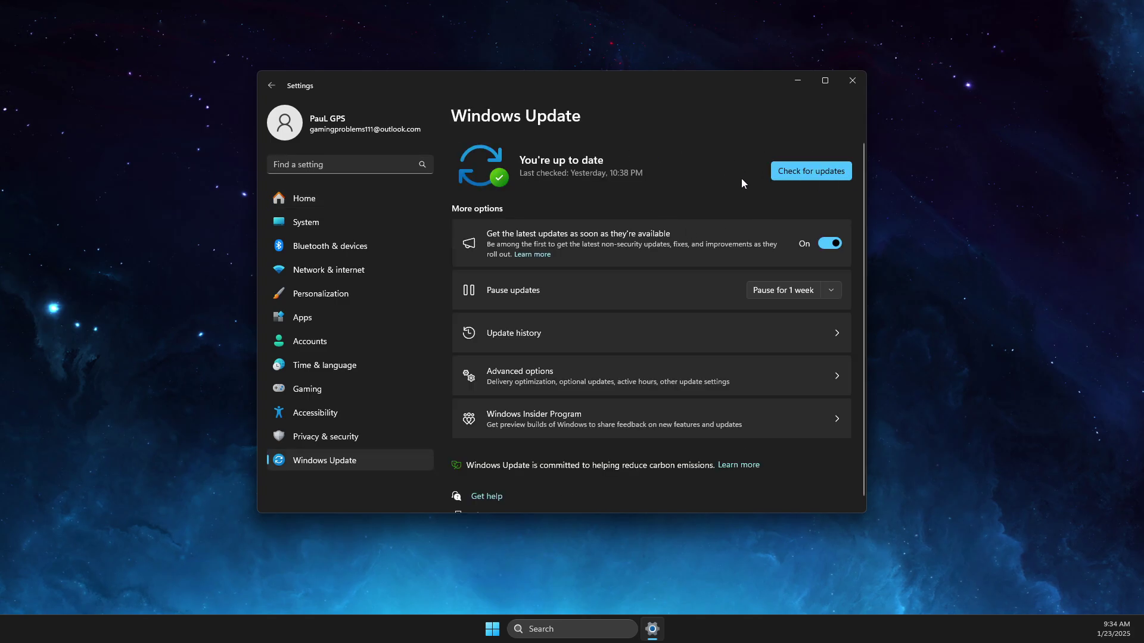
left_click(857, 84)
Check the installed graphics driver's status on the Drivers page of the NVIDIA app, leaving the app minimized.
left_click(590, 630)
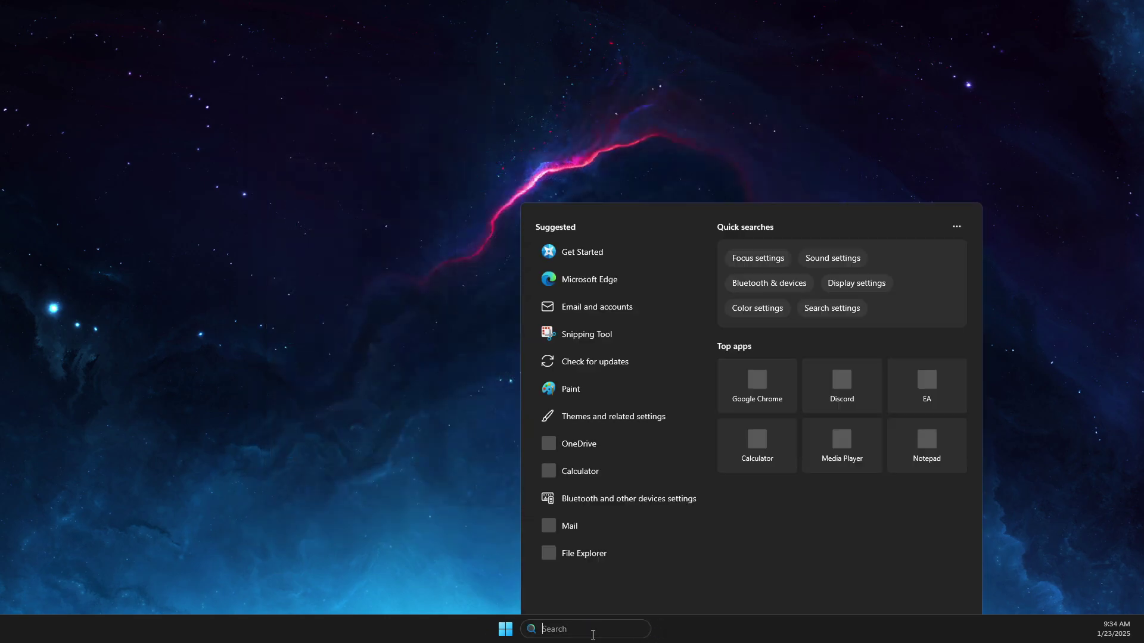
type("nvi")
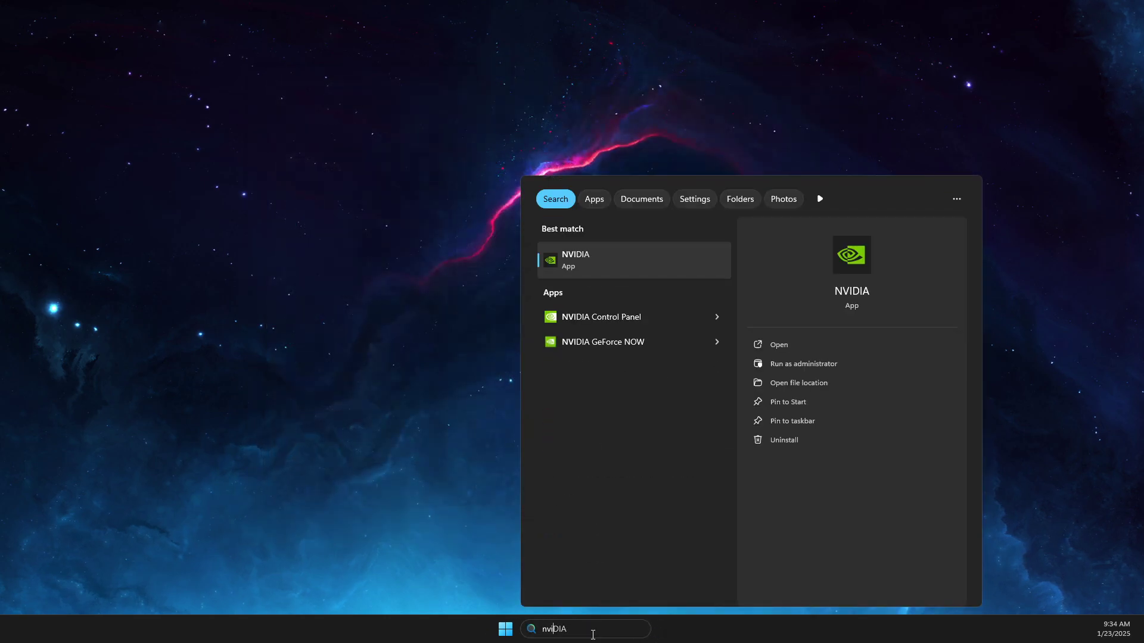
left_click(591, 271)
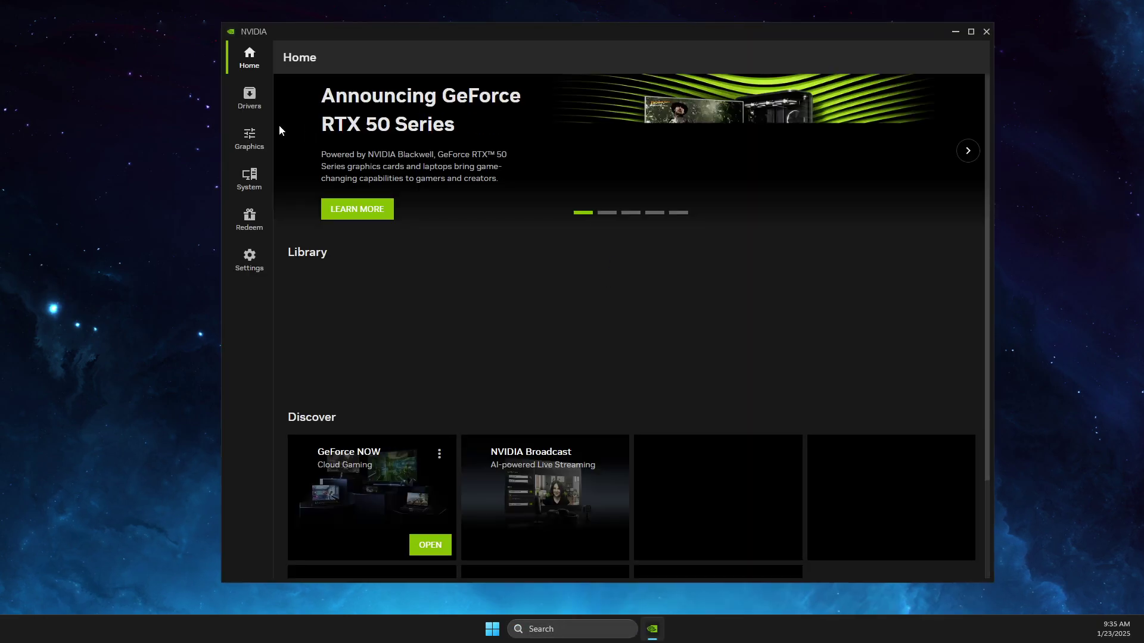
left_click(249, 98)
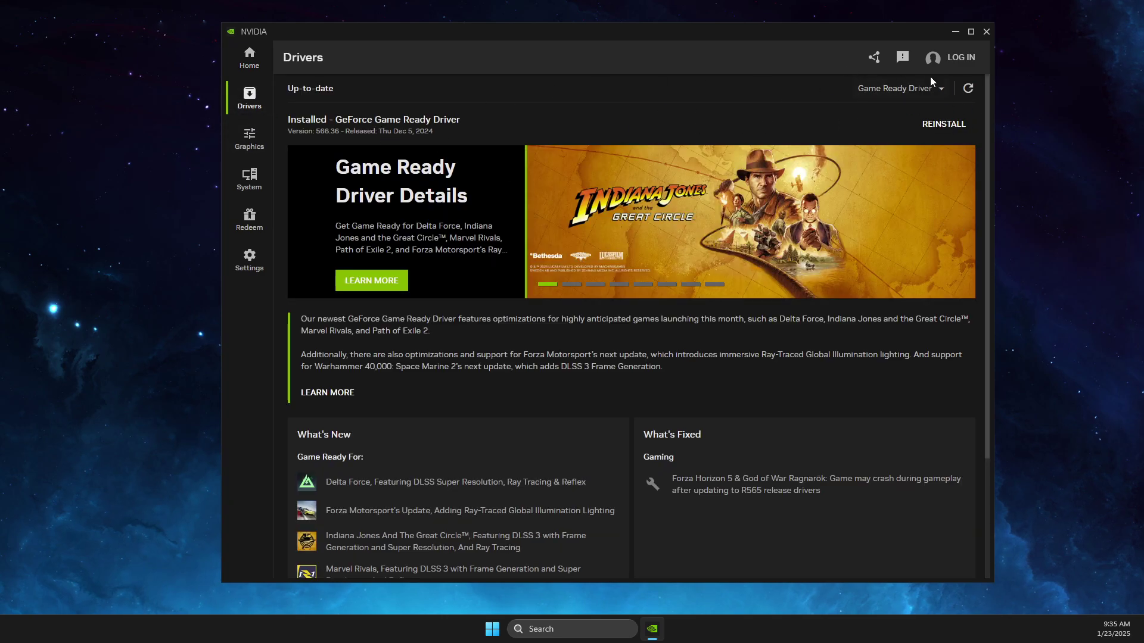
left_click(954, 33)
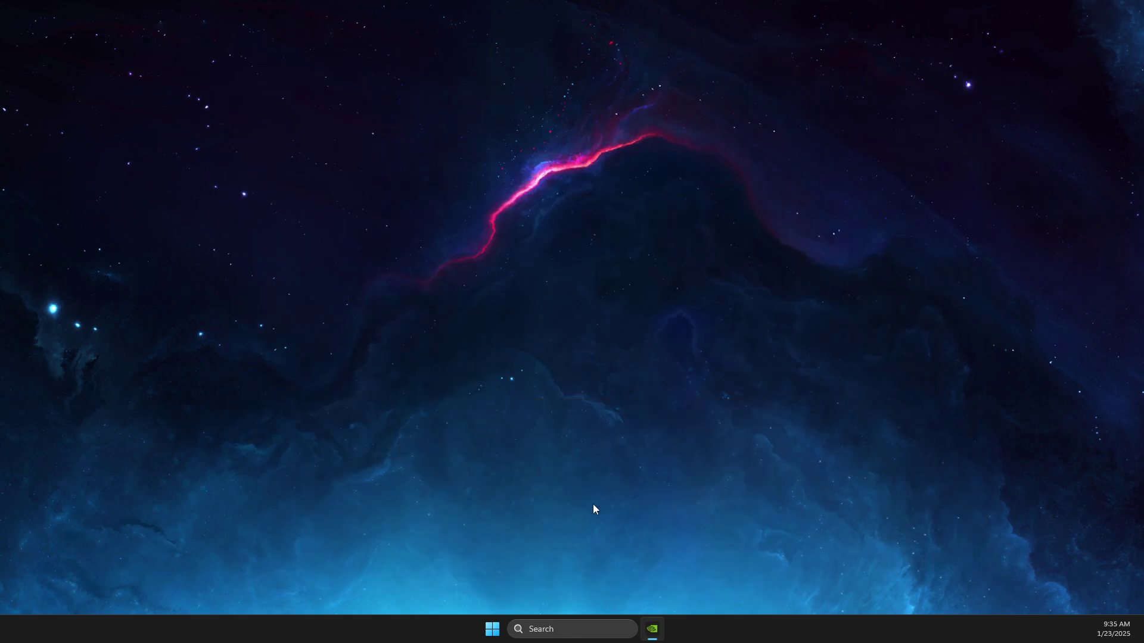
Sort the Task Manager processes by CPU usage and review the startup apps, leaving Task Manager minimized.
left_click(543, 634)
type("task manager")
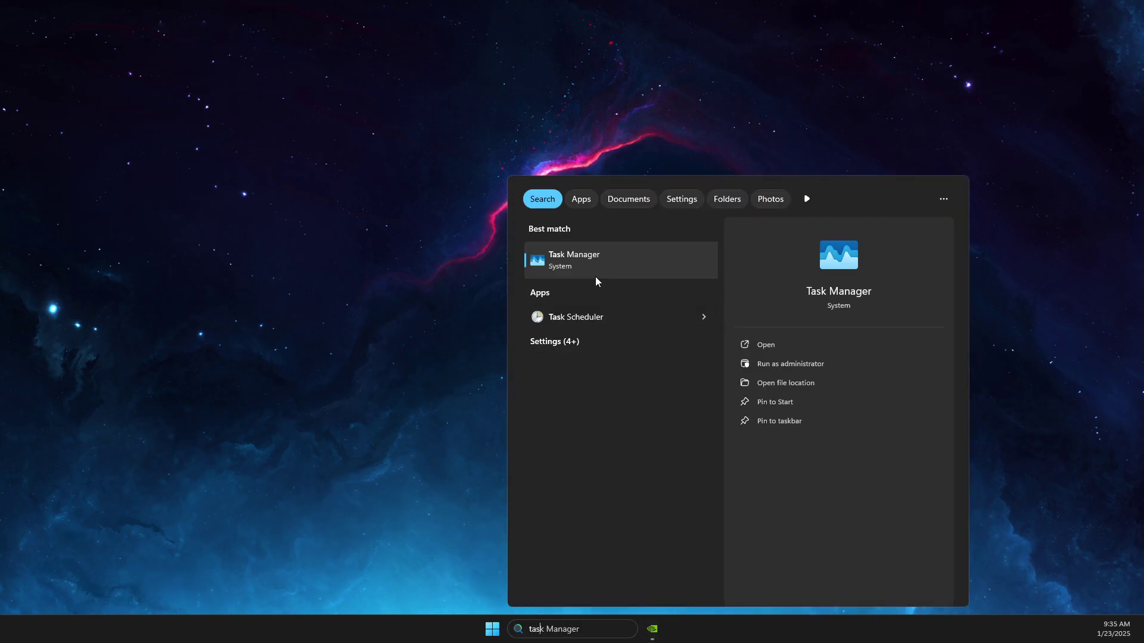
left_click(596, 271)
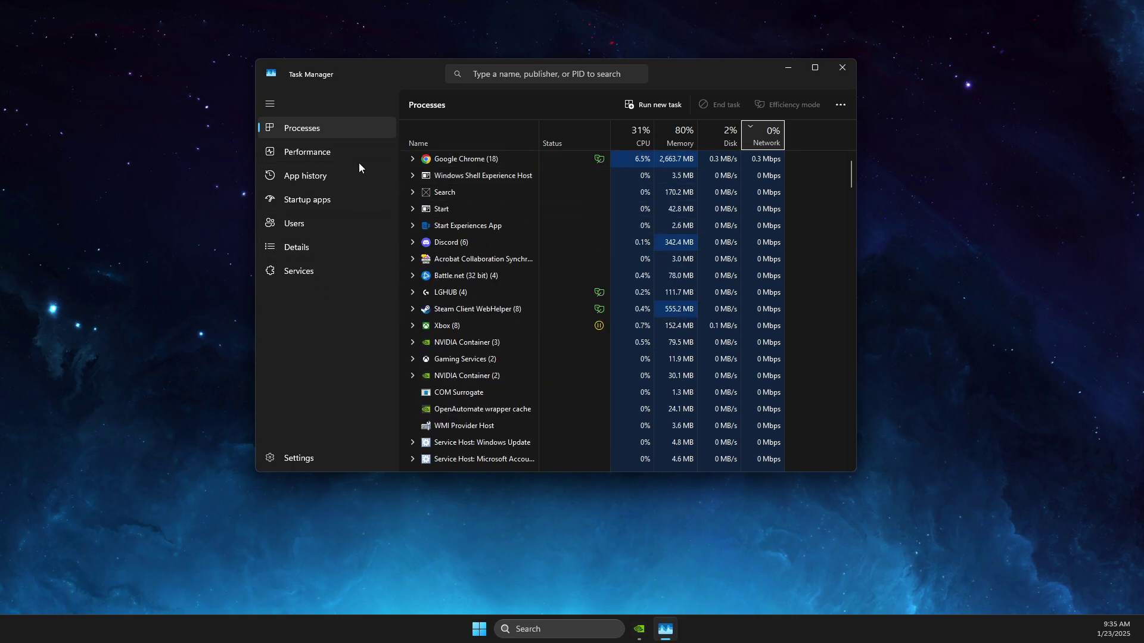
left_click(627, 138)
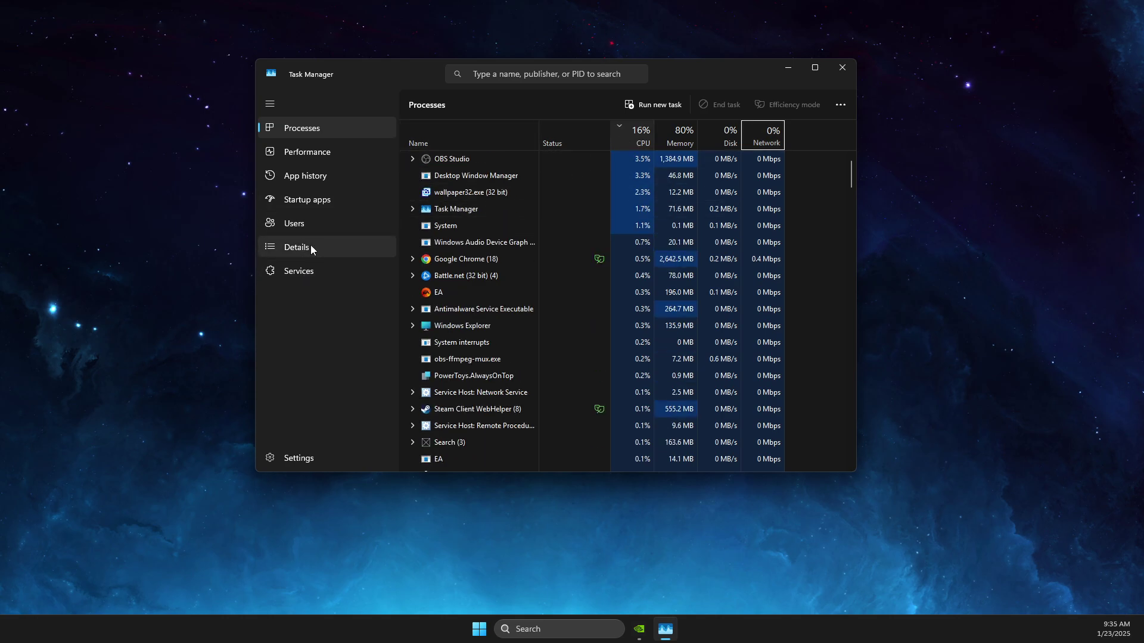
left_click(304, 206)
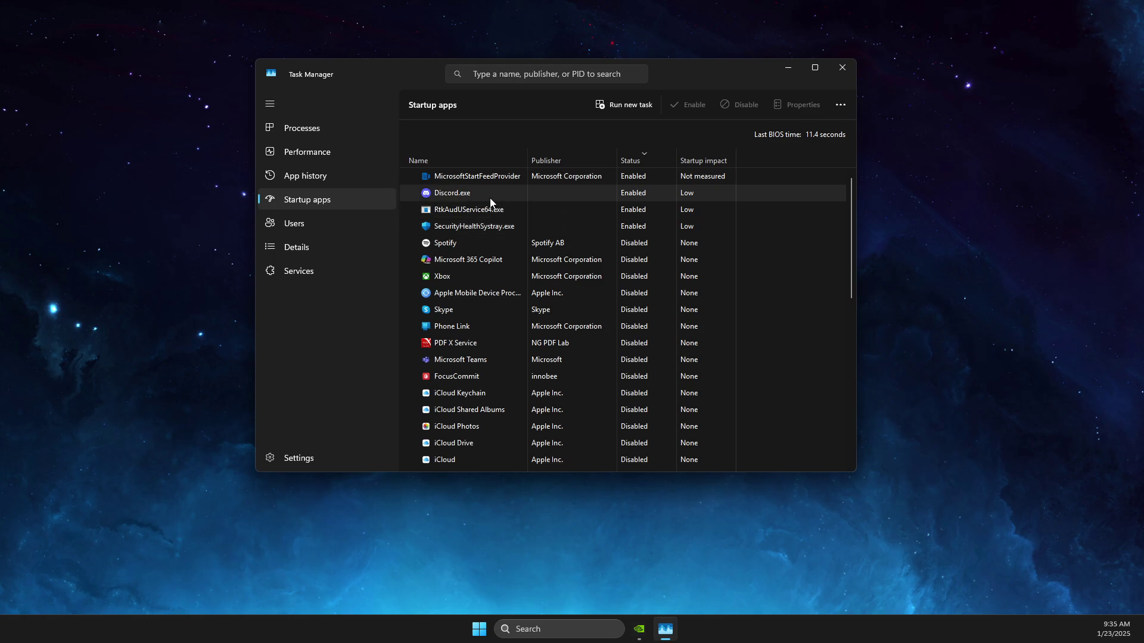
left_click(795, 66)
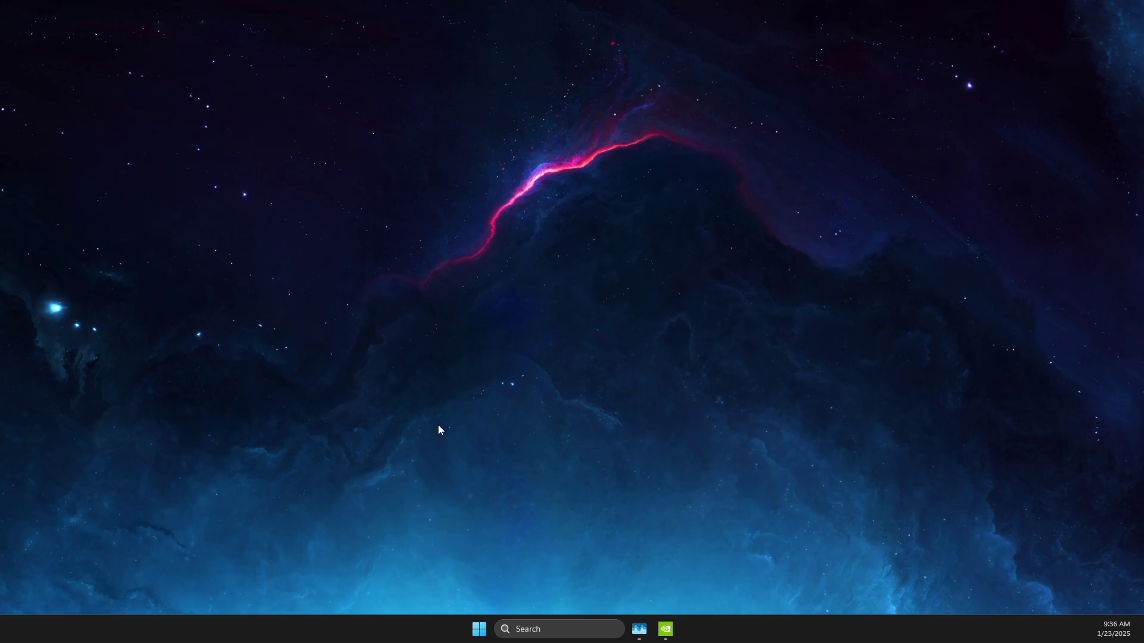
In NVIDIA Control Panel, inspect the refresh rate options for the display and the processor options for PhysX.
right_click(618, 237)
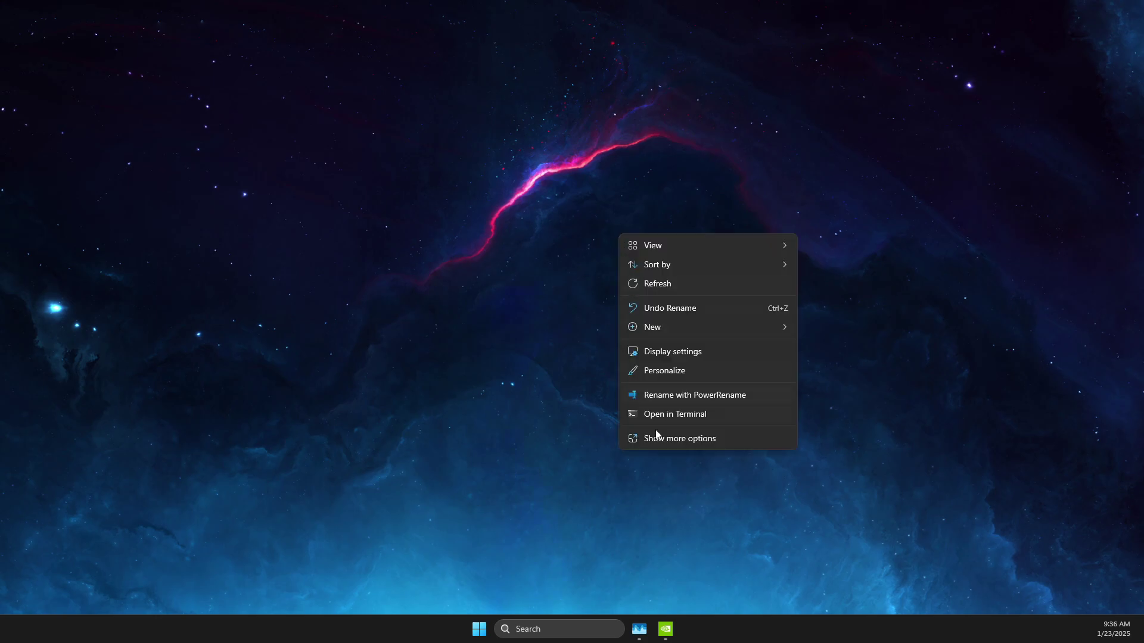
left_click(671, 444)
left_click(654, 330)
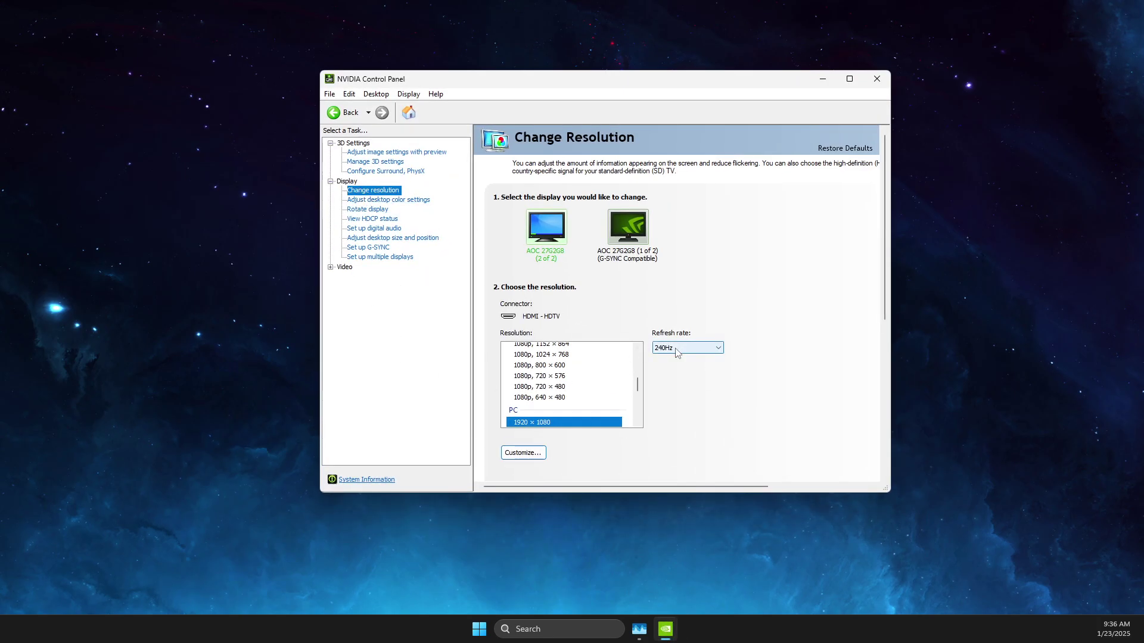
left_click(696, 349)
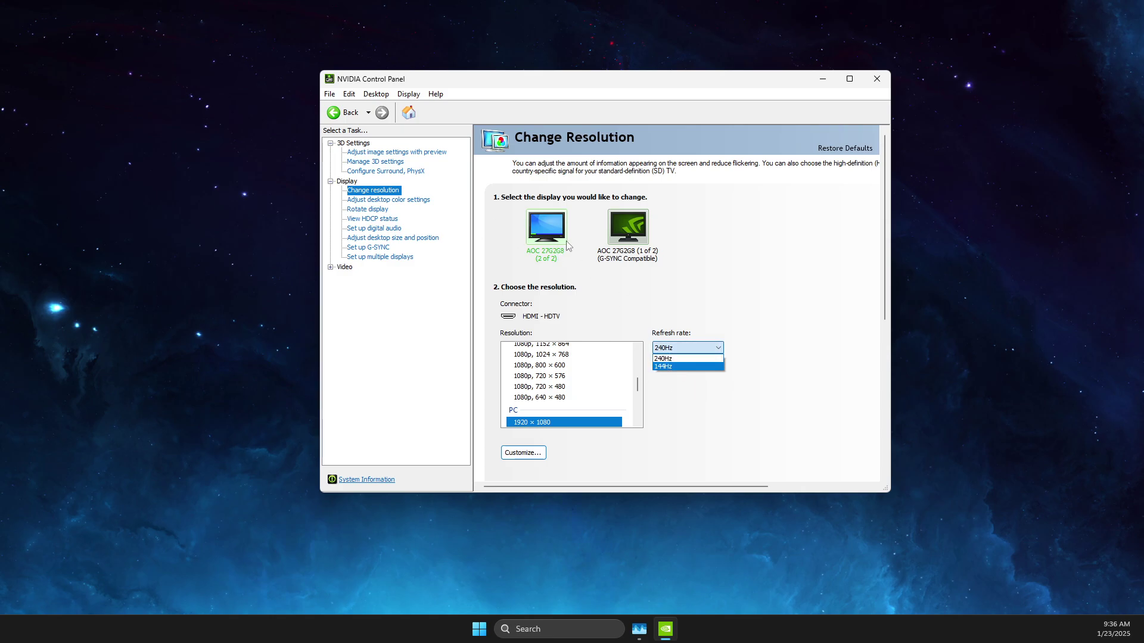
left_click(773, 471)
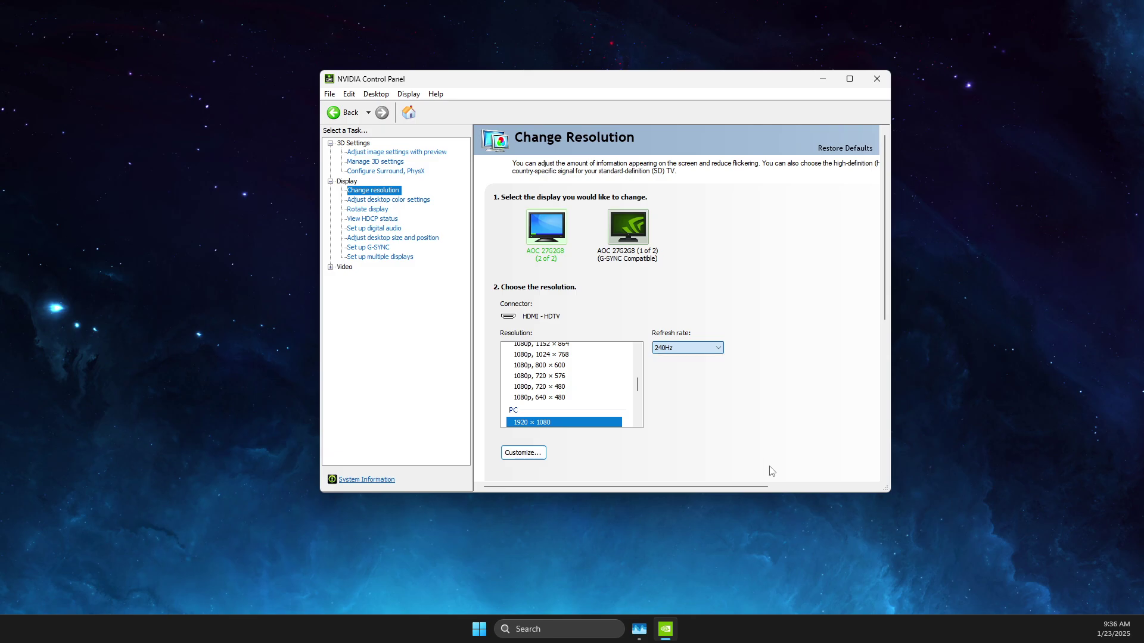
left_click(372, 172)
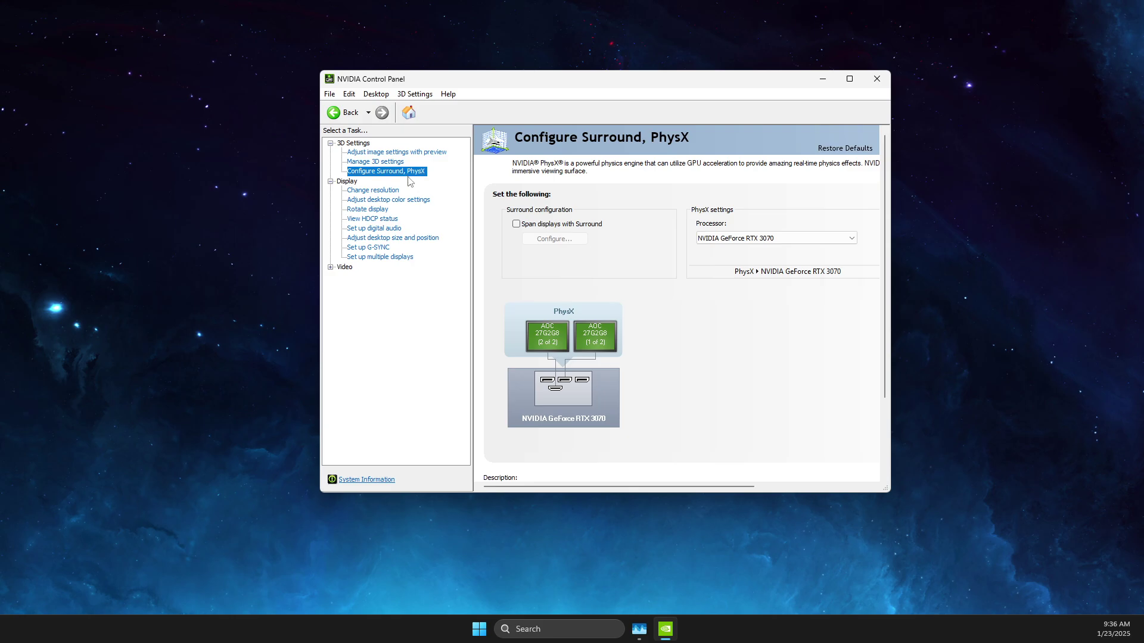
left_click(731, 239)
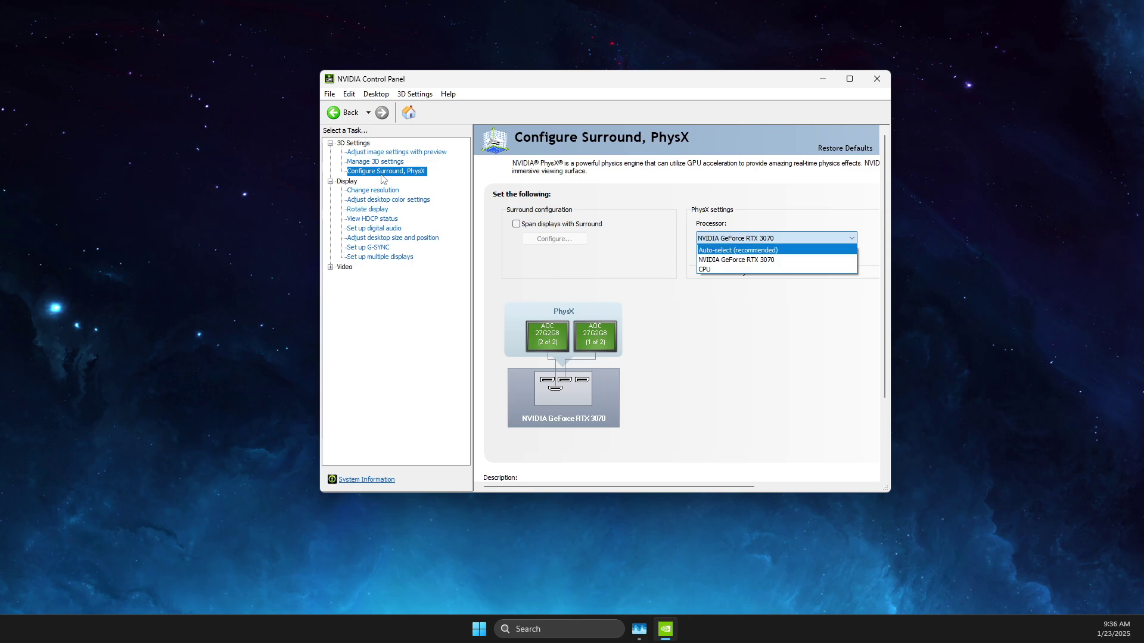
Review all global 3D settings from Image Scaling to Vulkan/OpenGL present method, and close NVIDIA Control Panel.
left_click(375, 163)
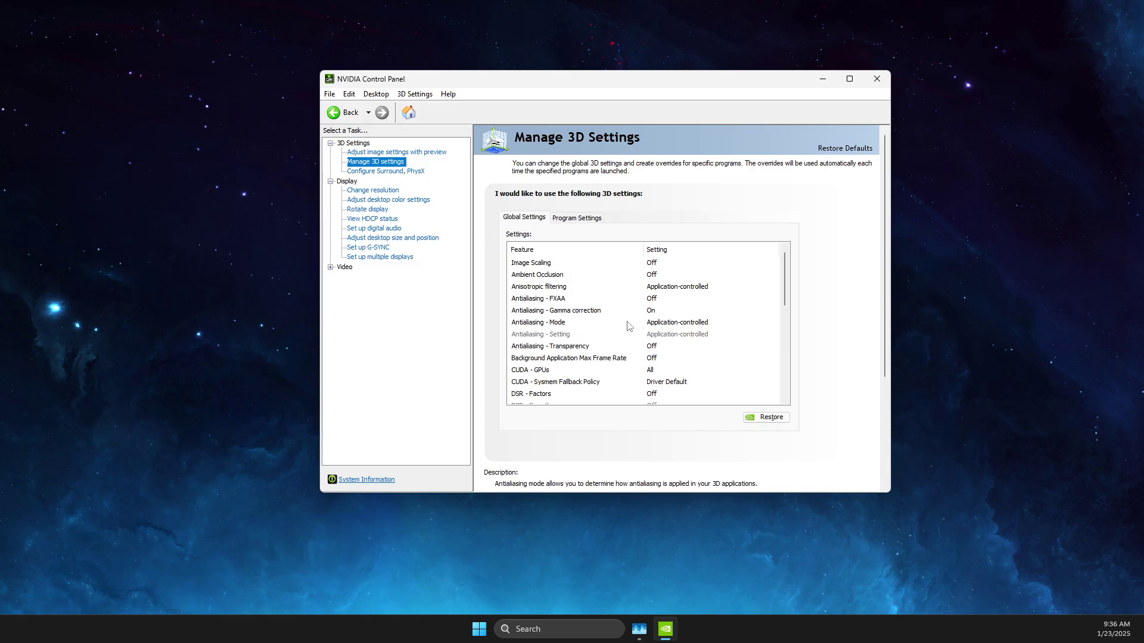
scroll(628, 326, "down", 1)
left_click_drag(784, 271, 784, 324)
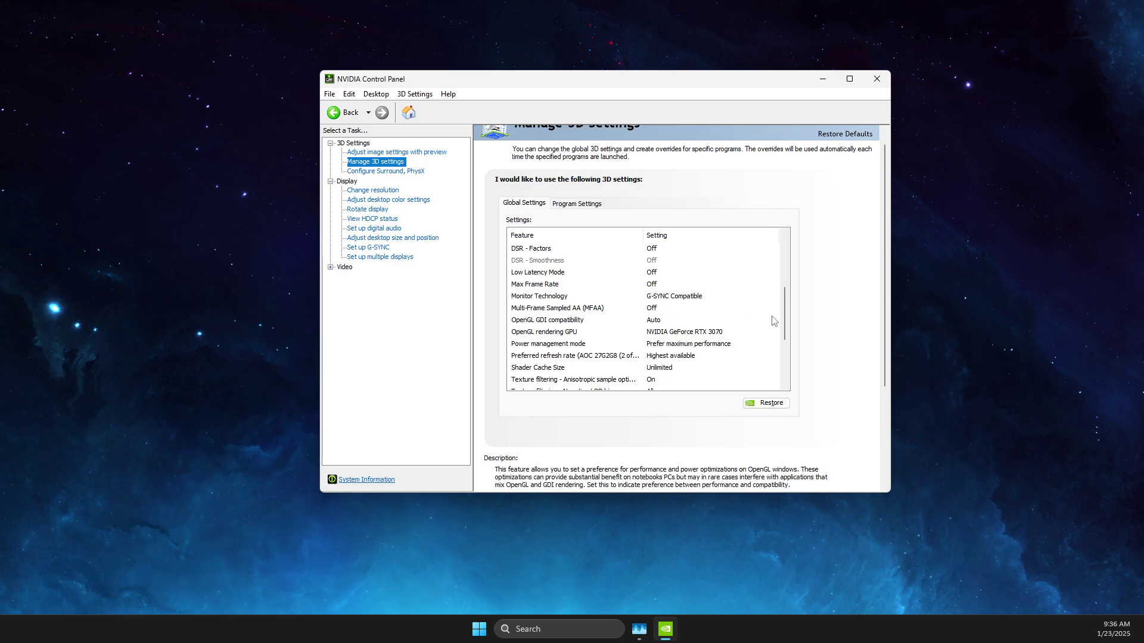
scroll(788, 316, "down", 1)
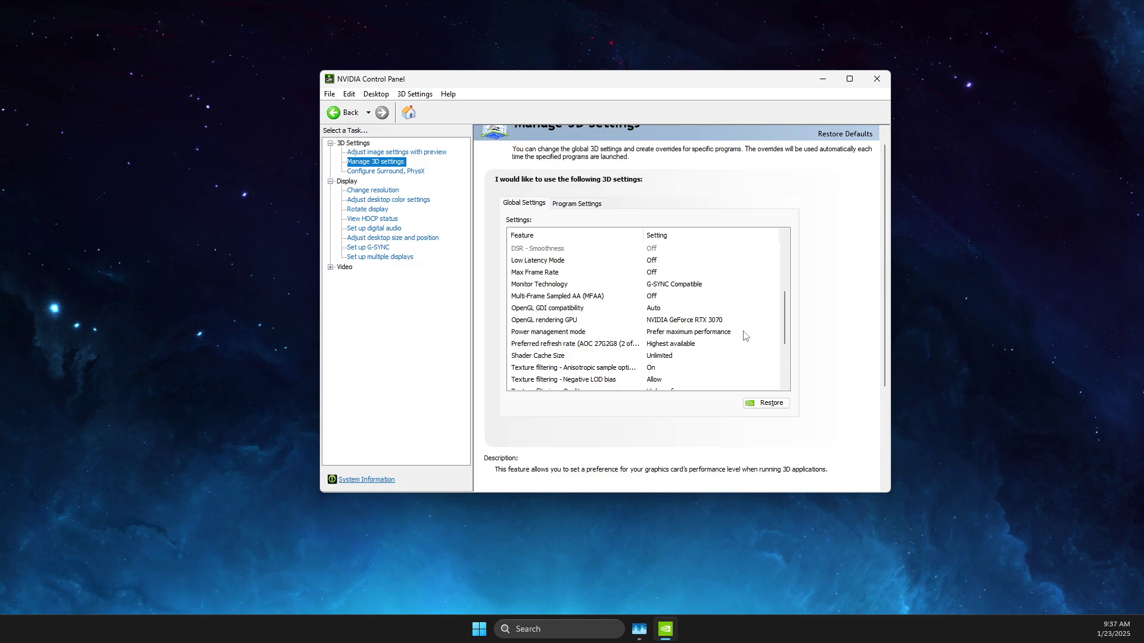
scroll(718, 340, "down", 2)
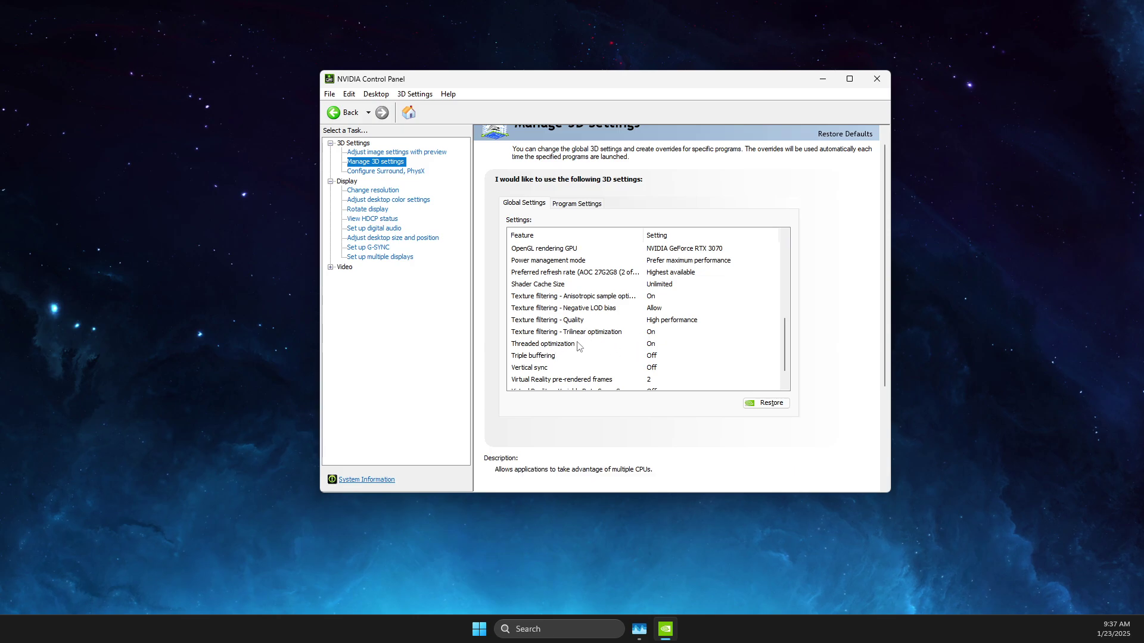
scroll(789, 339, "down", 1)
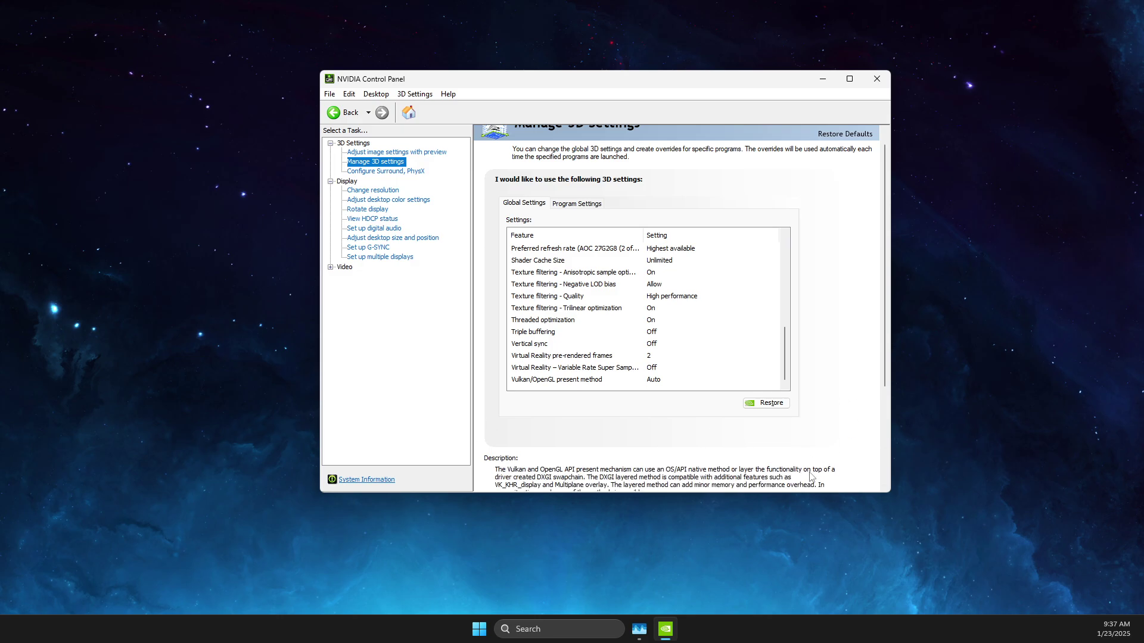
left_click(876, 79)
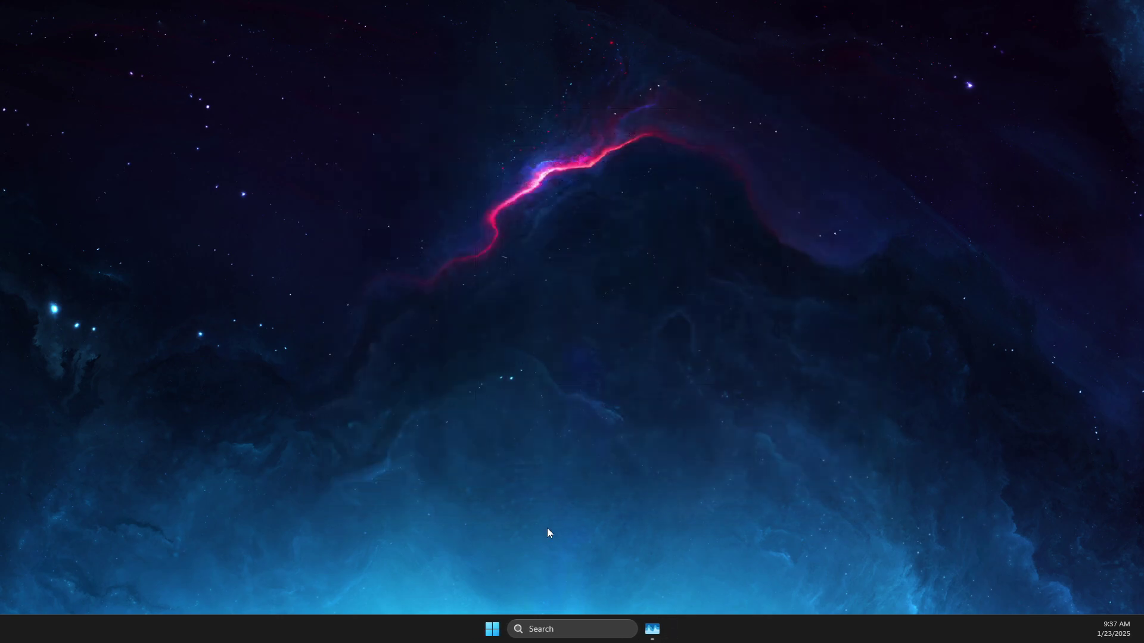
Check the Game Bar and Game Mode pages under the Gaming section of Windows Settings, leaving Settings minimized.
left_click(549, 629)
type("settings")
left_click(565, 264)
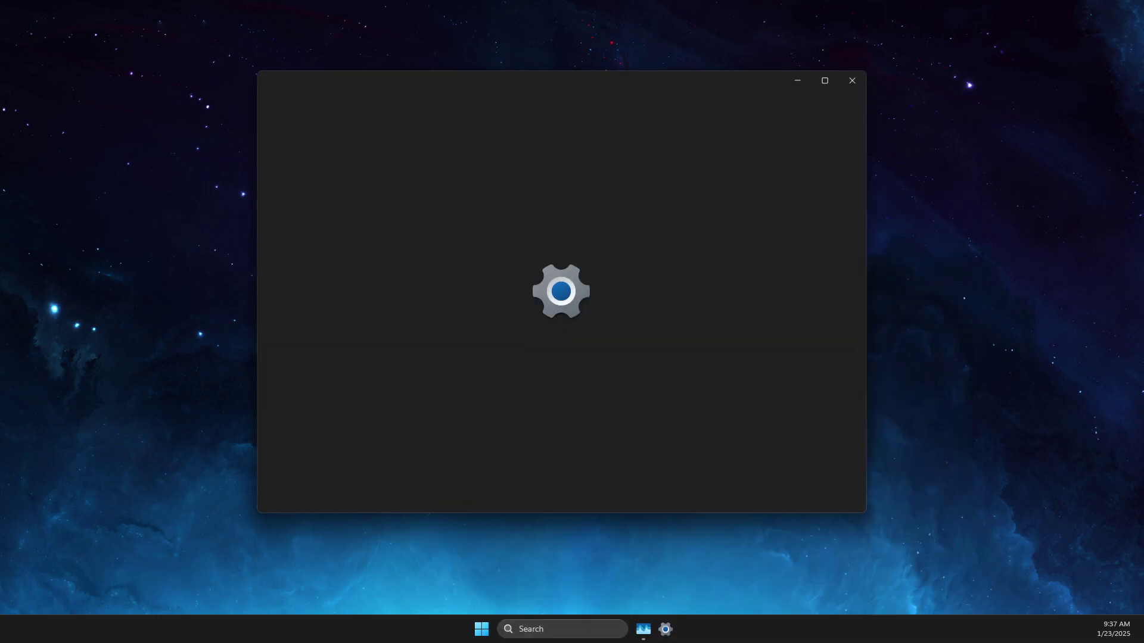
left_click(357, 389)
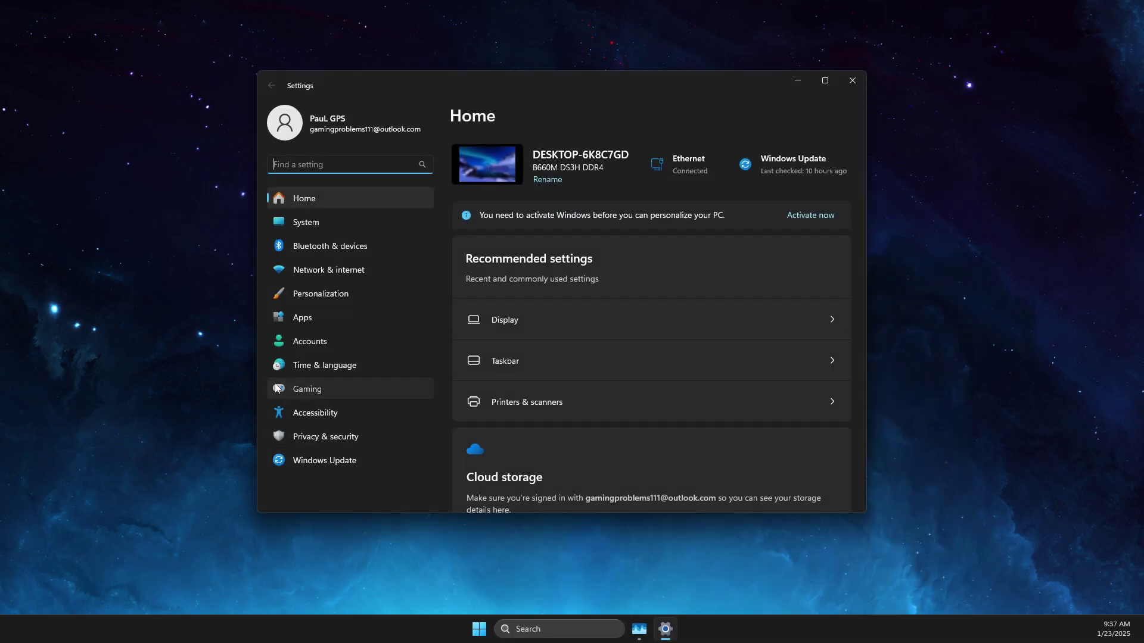
left_click(573, 158)
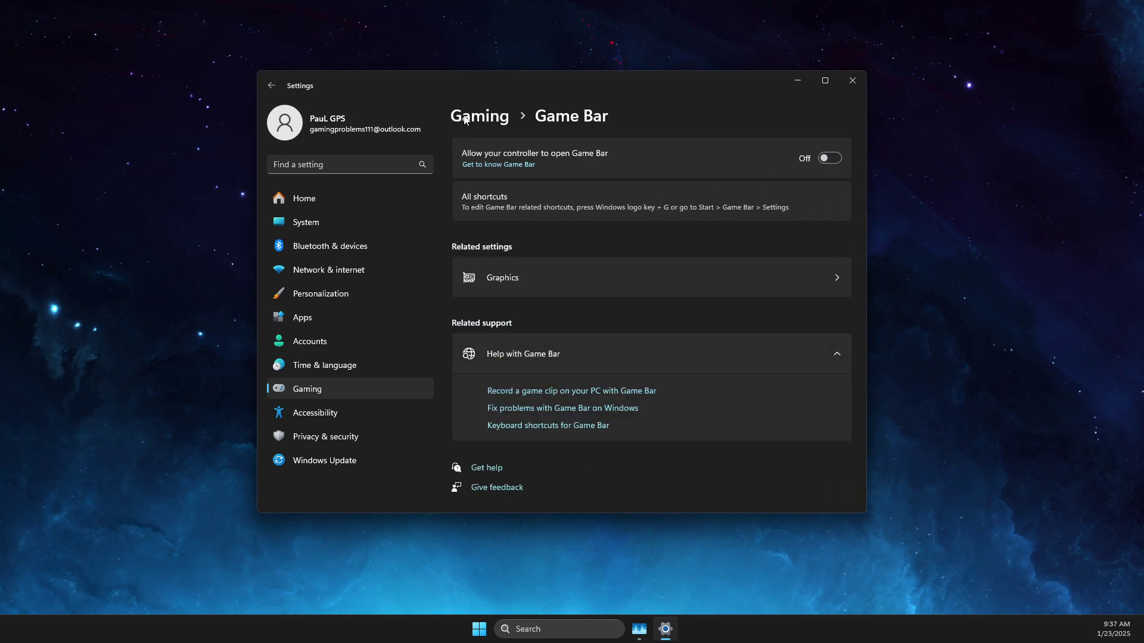
left_click(486, 121)
left_click(506, 253)
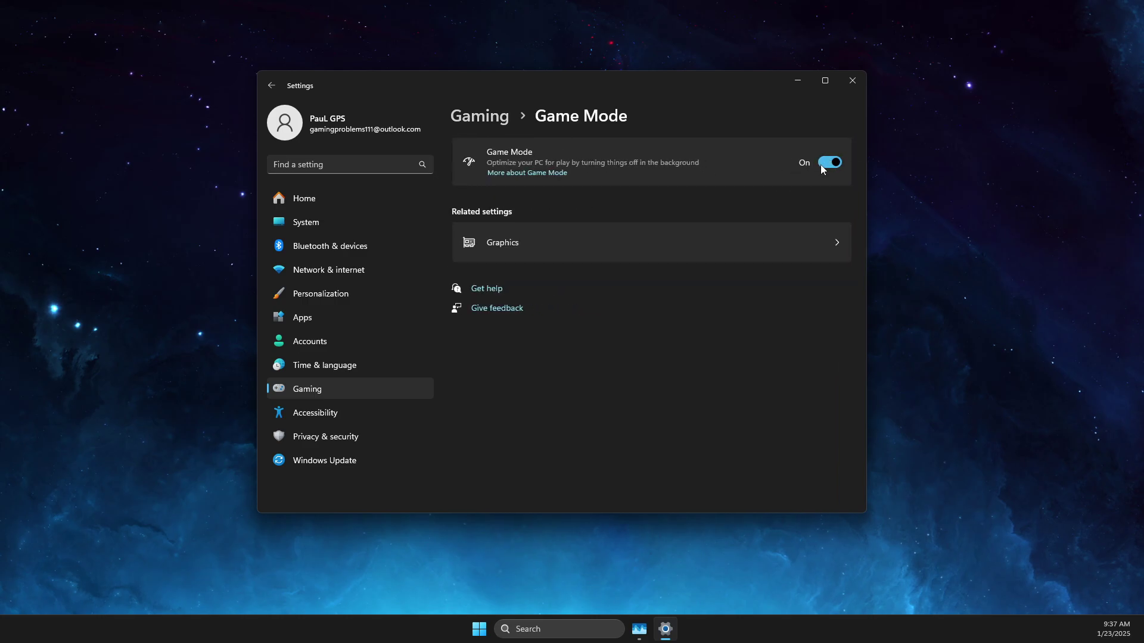
left_click(798, 81)
Find and open the Windows Services console.
left_click(583, 627)
type("services")
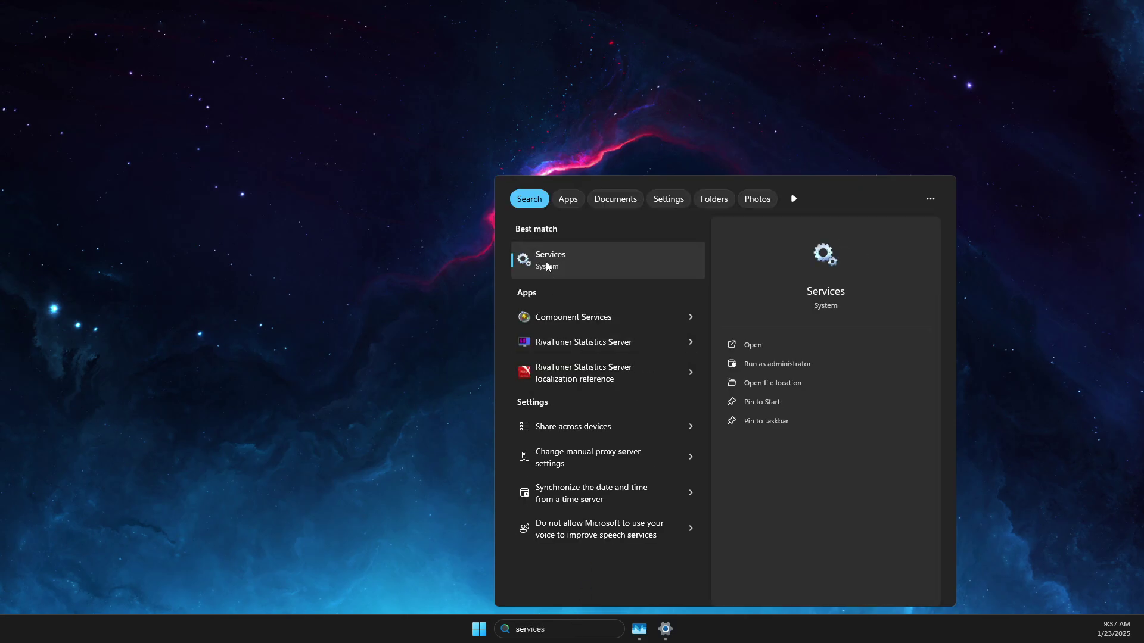
left_click(545, 262)
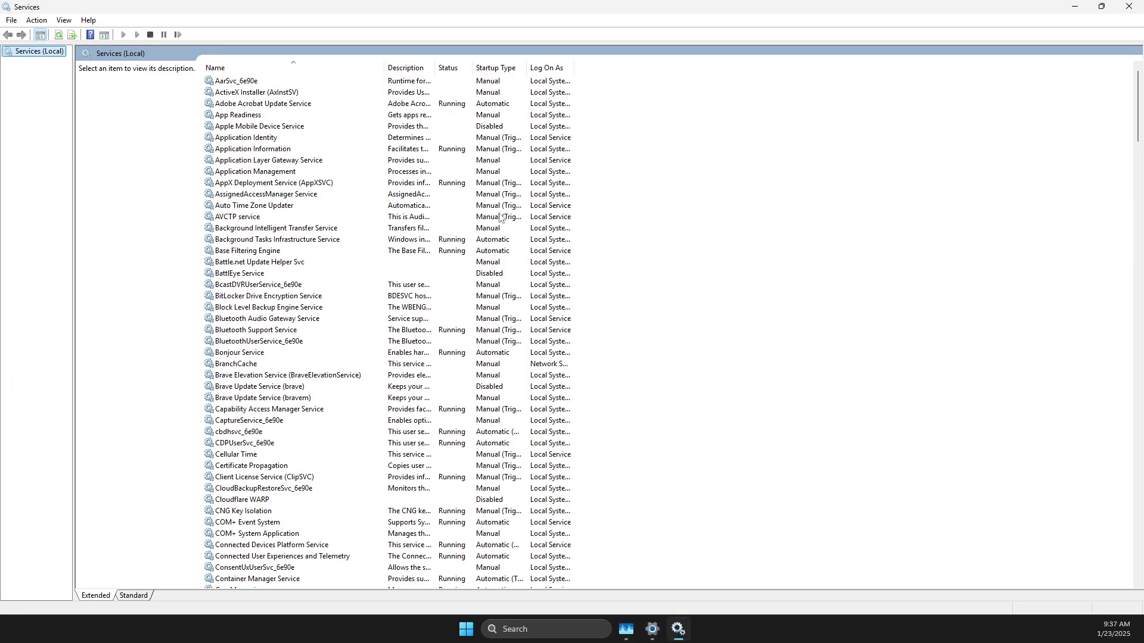
Locate and select the SysMain service in the list of local services.
left_click(283, 139)
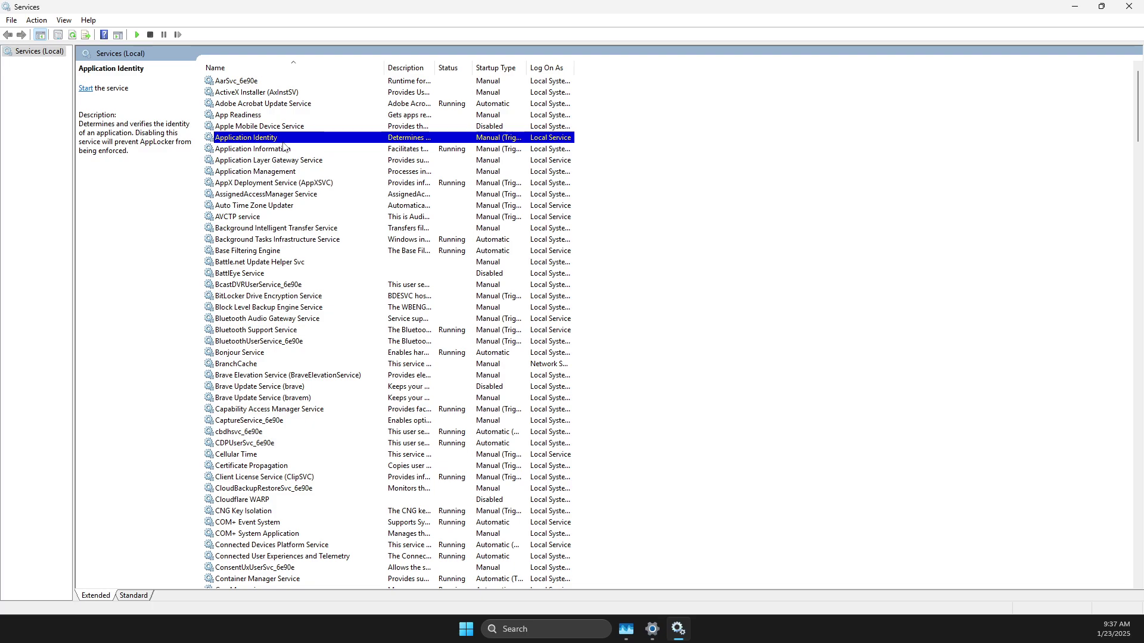
key("s")
key("s")
key("s")
key("s")
key("s")
key("s")
key("s")
key("s")
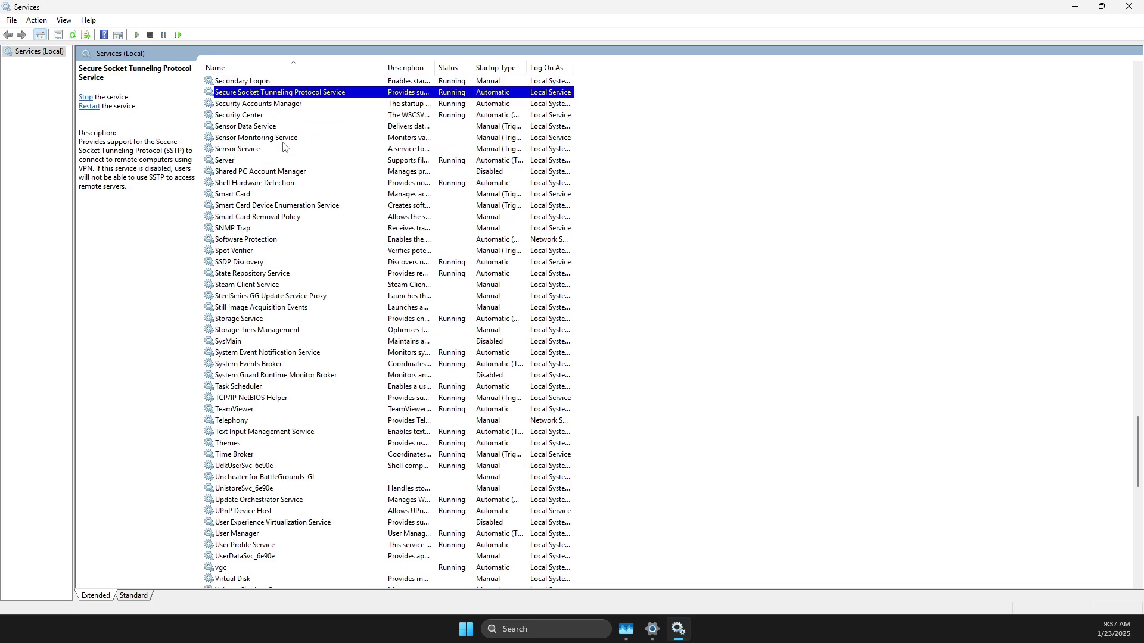
key("s")
key("s")
key("s")
key("s")
key("s")
key("s")
key("s")
key("s")
key("s")
key("s")
key("s")
key("s")
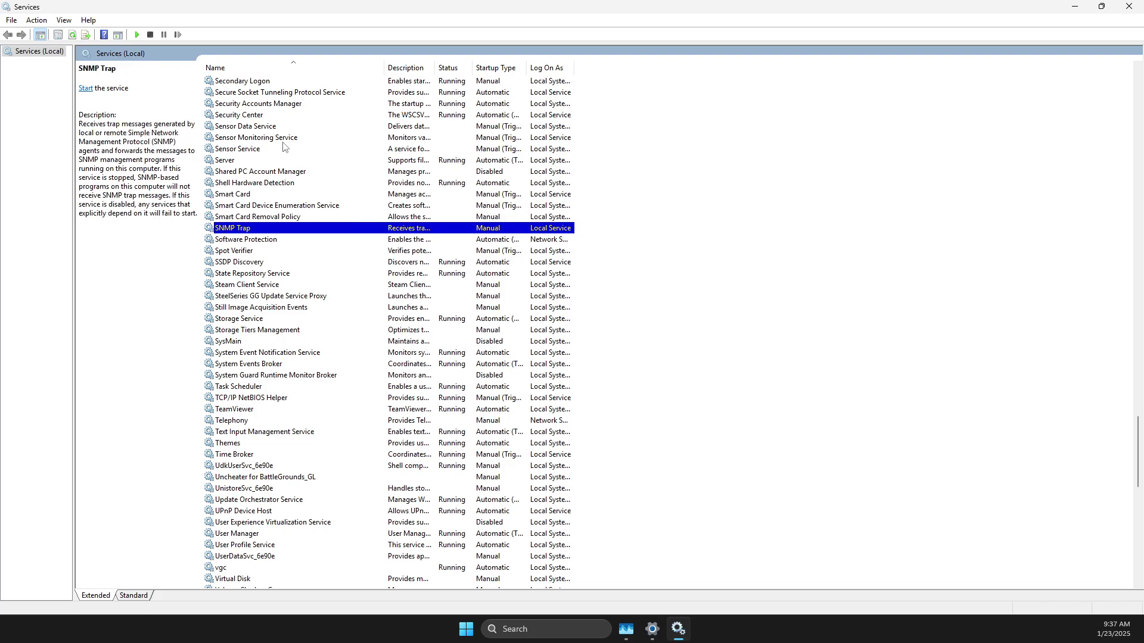
key("s")
key("s")
key("s")
key("s")
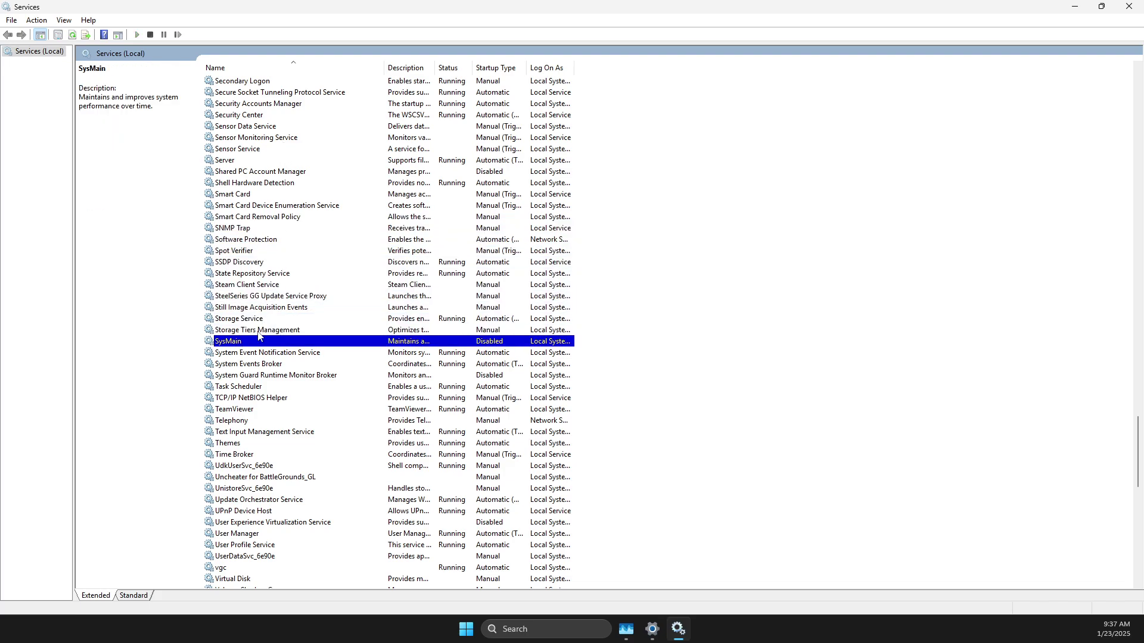
Check the startup type in the SysMain service's properties, cancel without changes, and minimize the Services console.
right_click(244, 344)
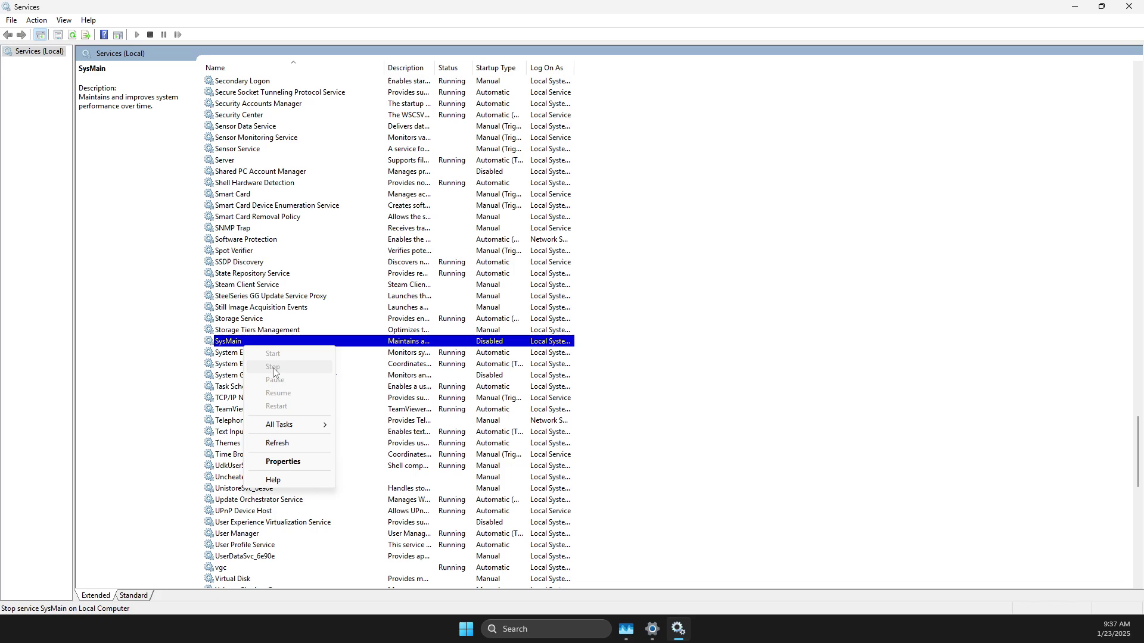
right_click(373, 345)
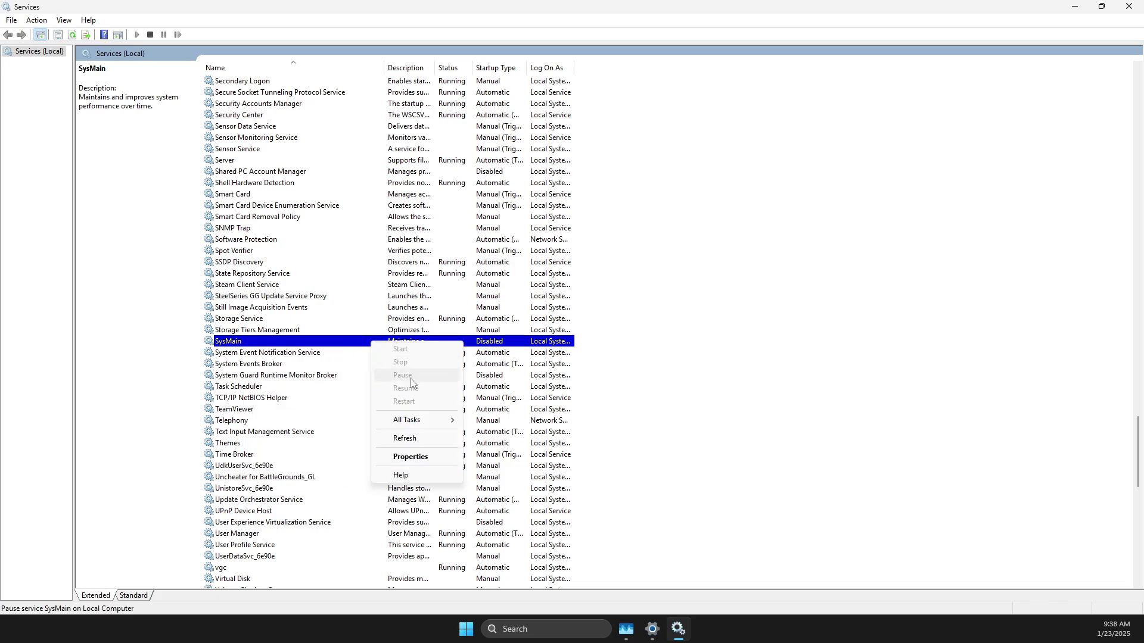
left_click(411, 456)
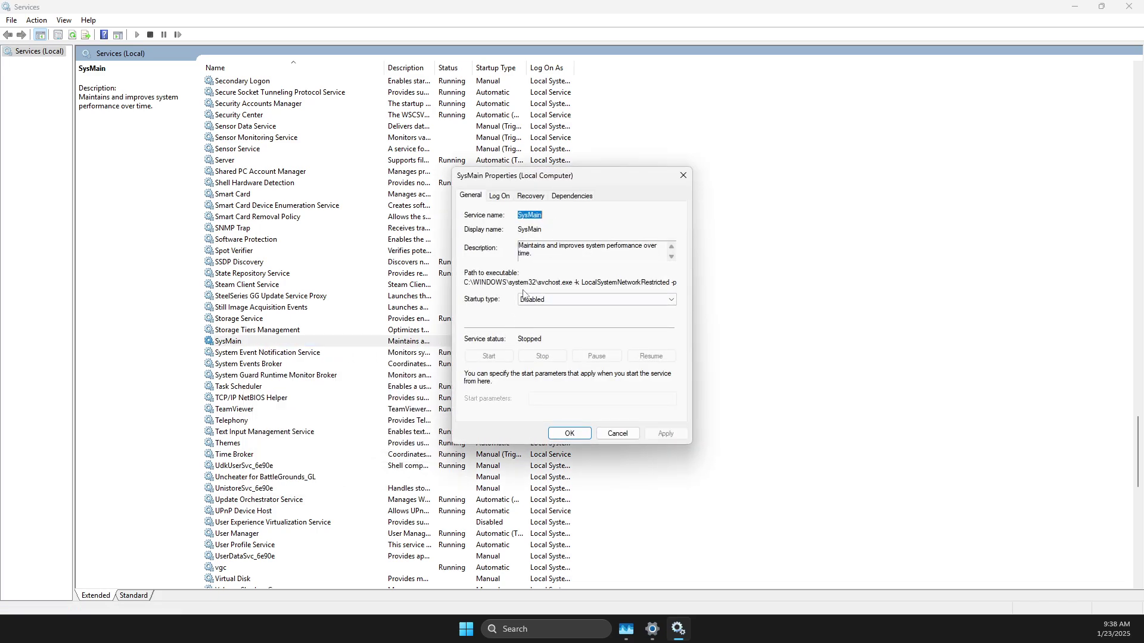
left_click(609, 435)
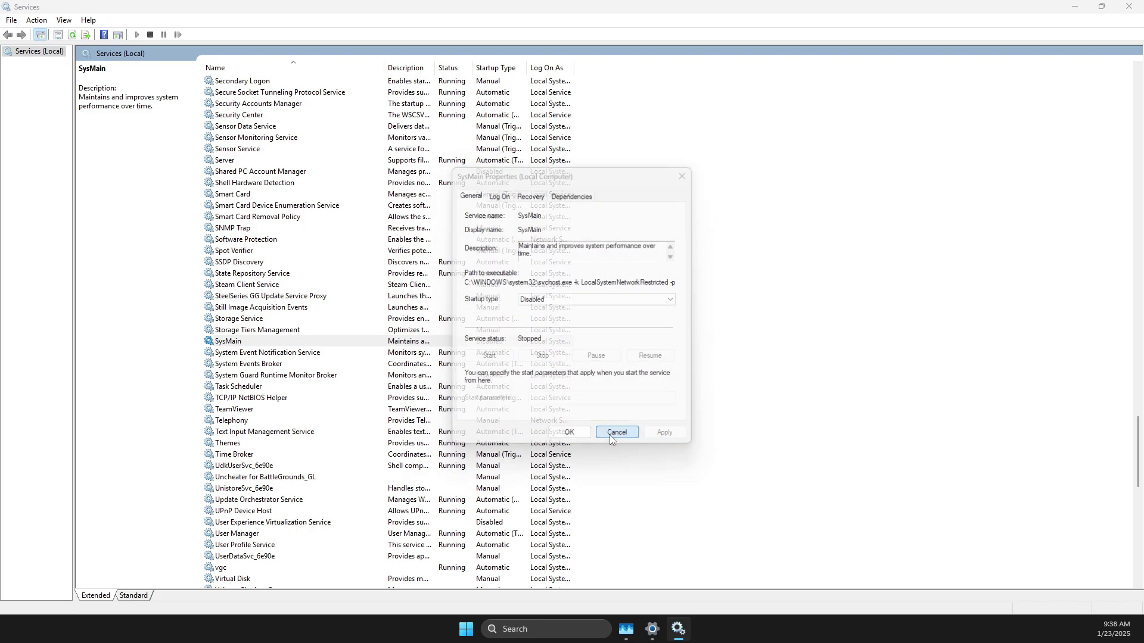
left_click(1074, 6)
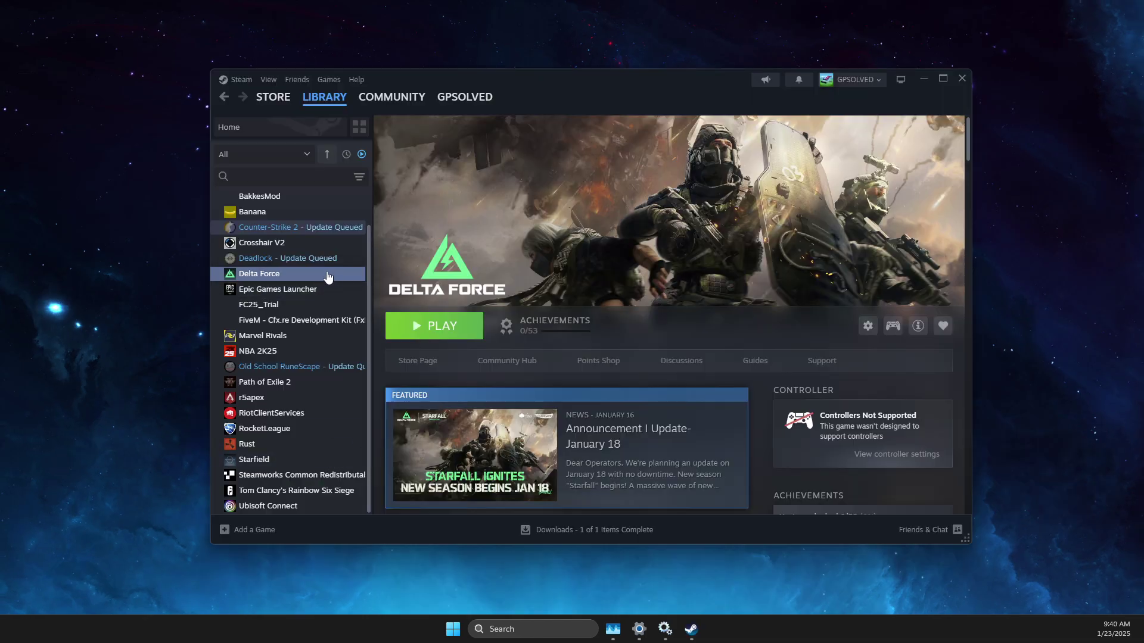
Switch to Steam, open Delta Force's properties from the library, and browse its installed files.
right_click(253, 276)
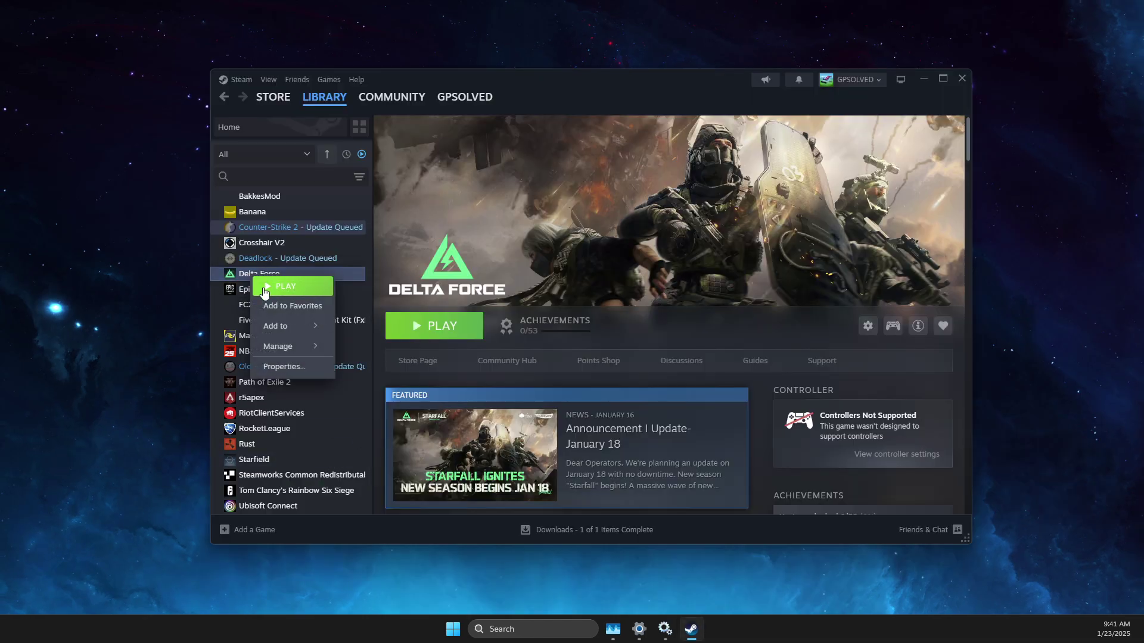
left_click(286, 370)
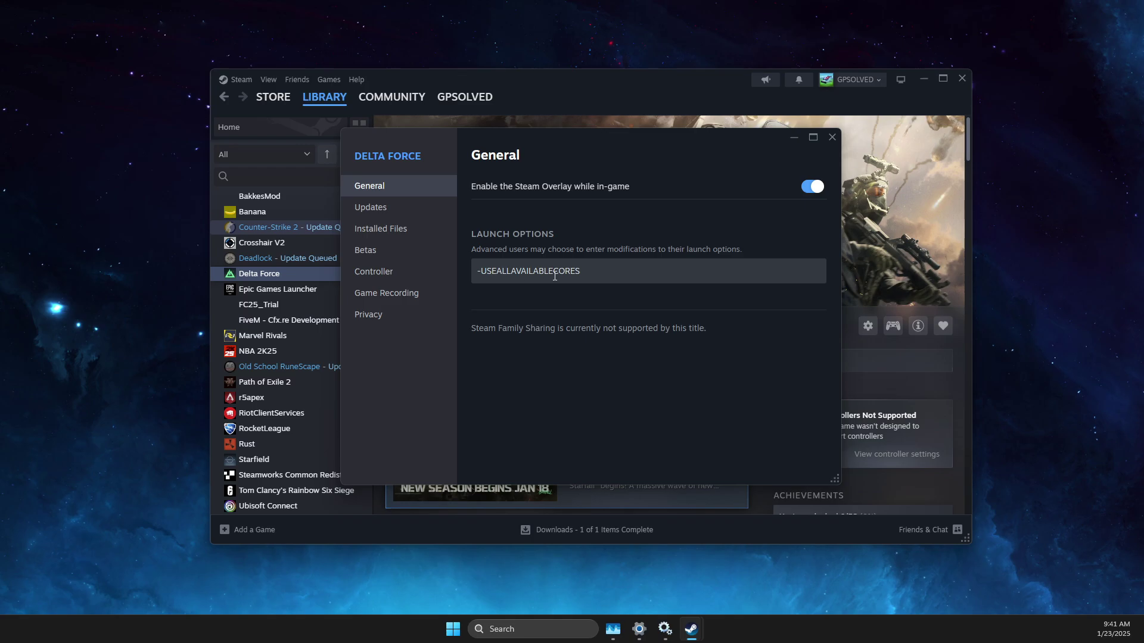
left_click(405, 228)
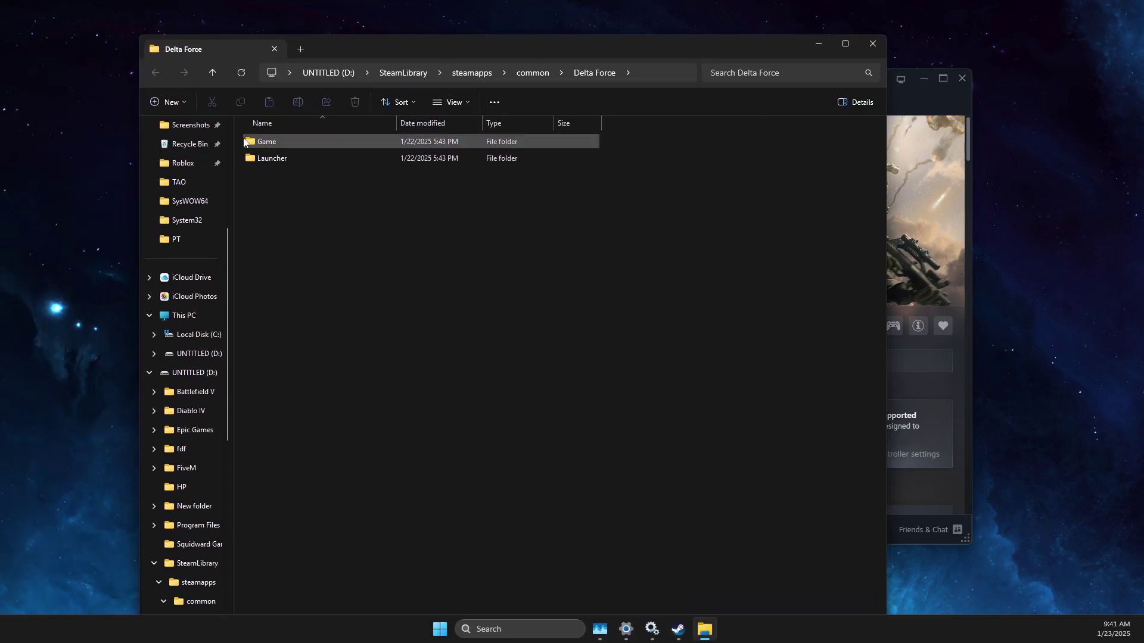
Go to Game\DeltaForce\Binaries\Win64 inside the Delta Force folder and select DeltaForceClient-Win64-Shipping.exe.
left_click(270, 143)
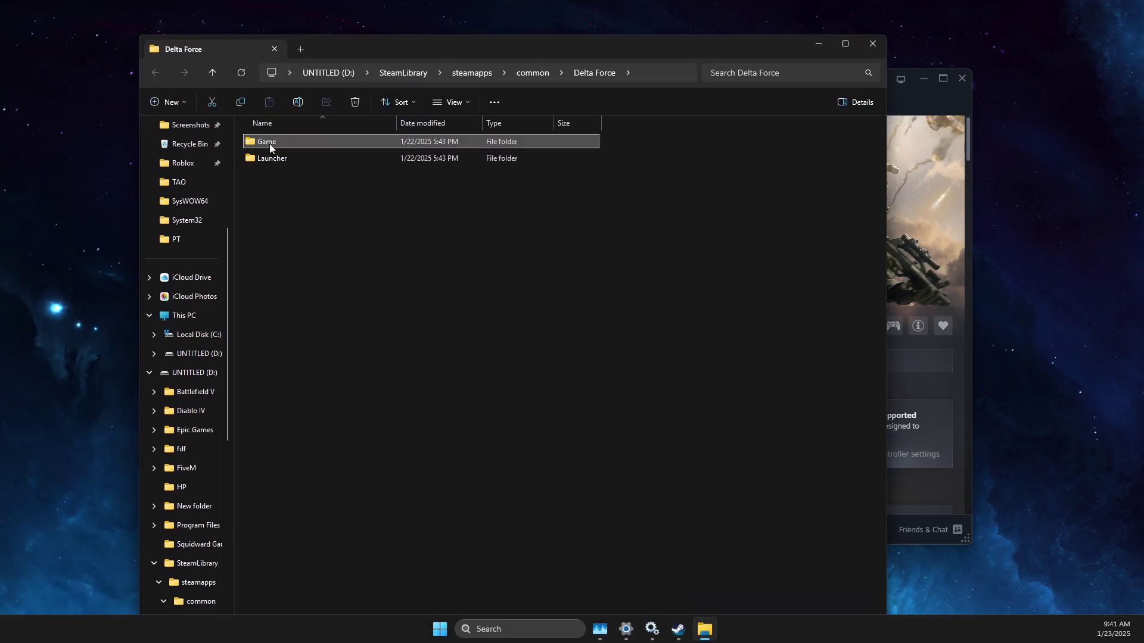
double_click(270, 143)
double_click(288, 143)
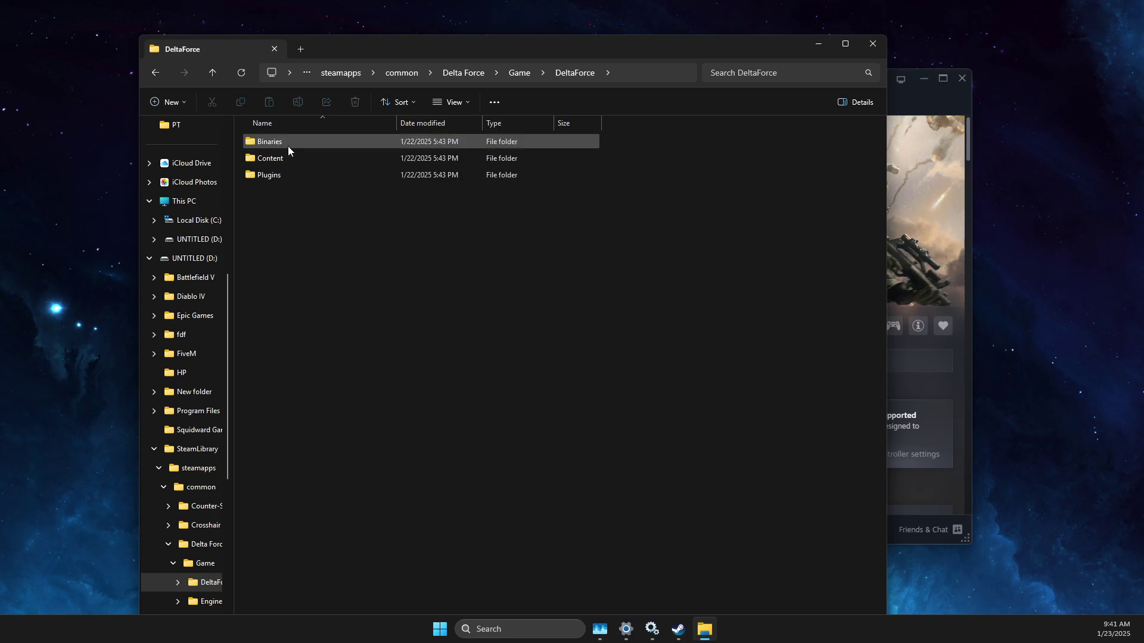
double_click(286, 147)
left_click(276, 159)
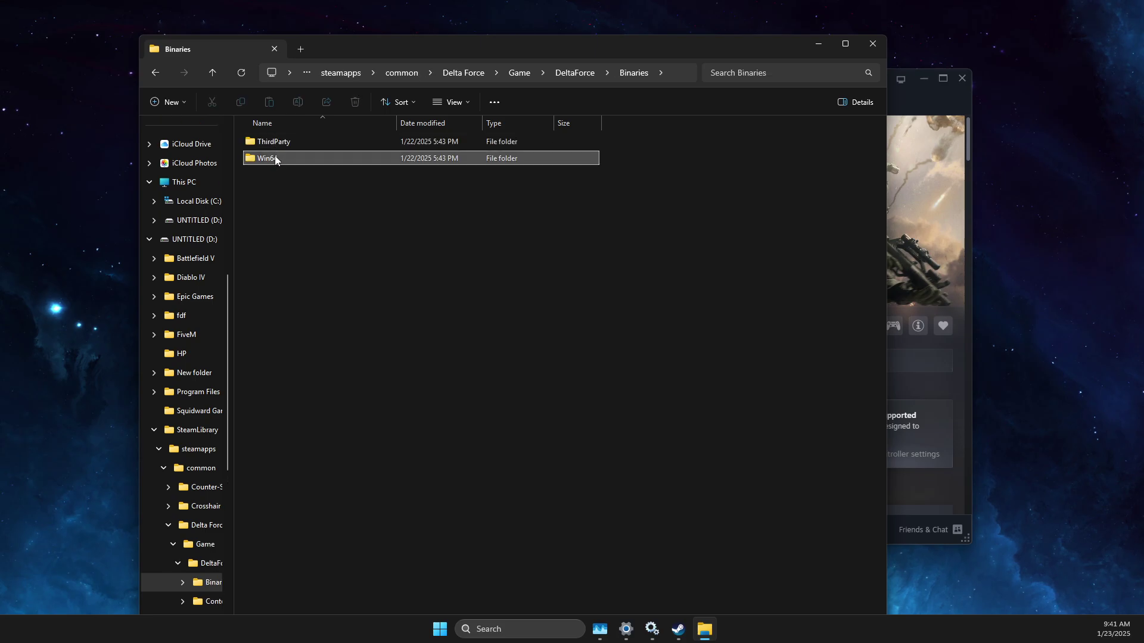
double_click(275, 159)
scroll(319, 311, "down", 2)
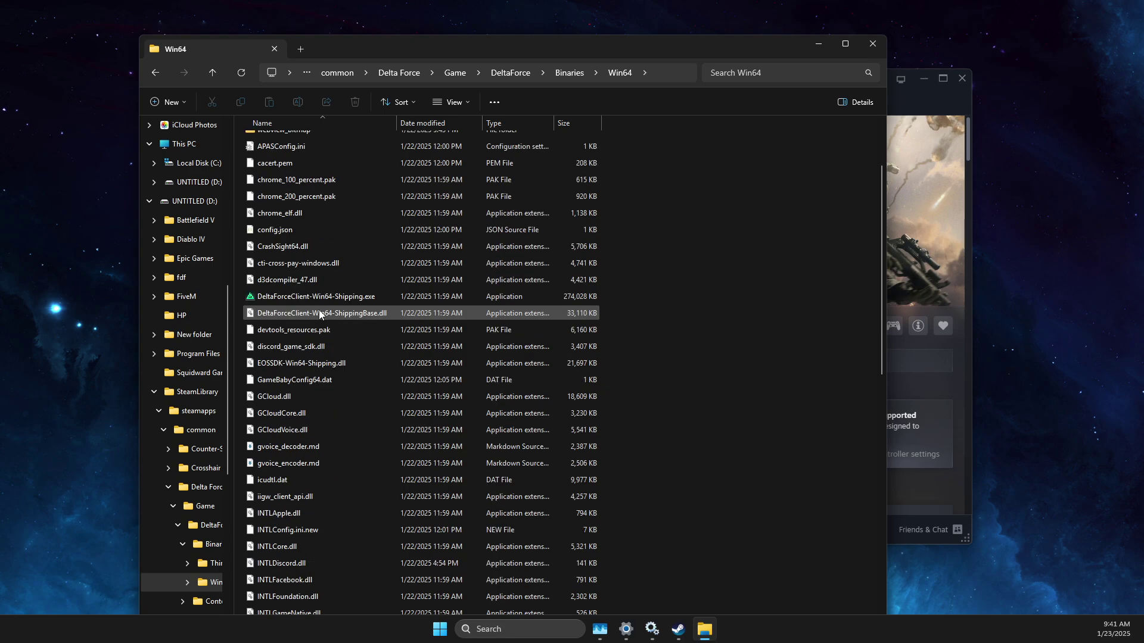
left_click(315, 301)
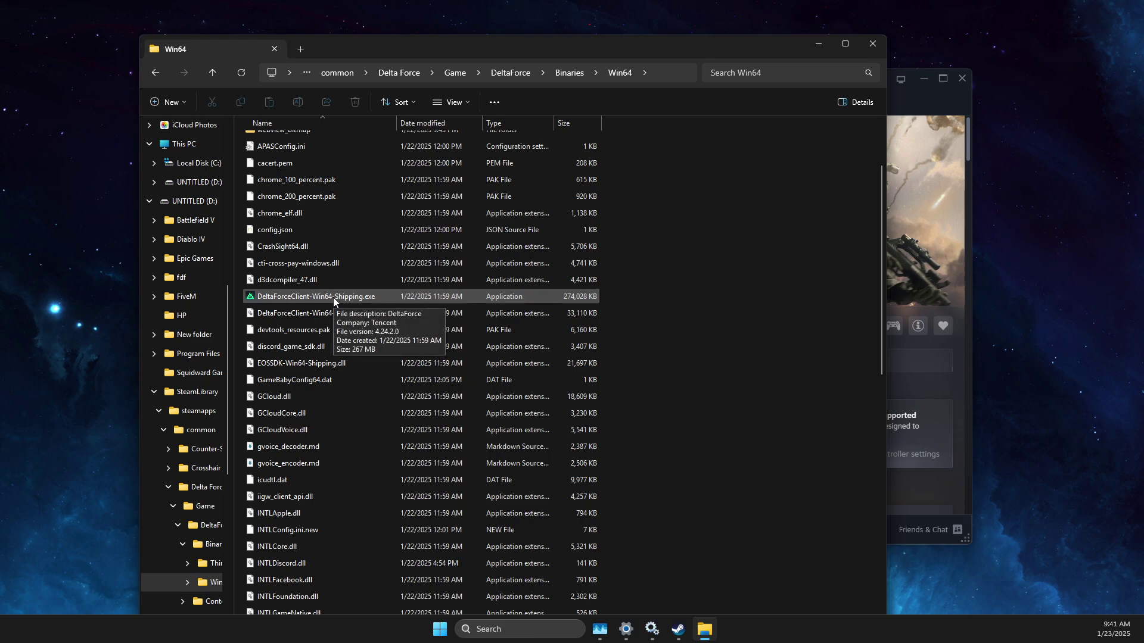
Copy the full path of the Win64 folder.
left_click(661, 81)
key("ctrl+c")
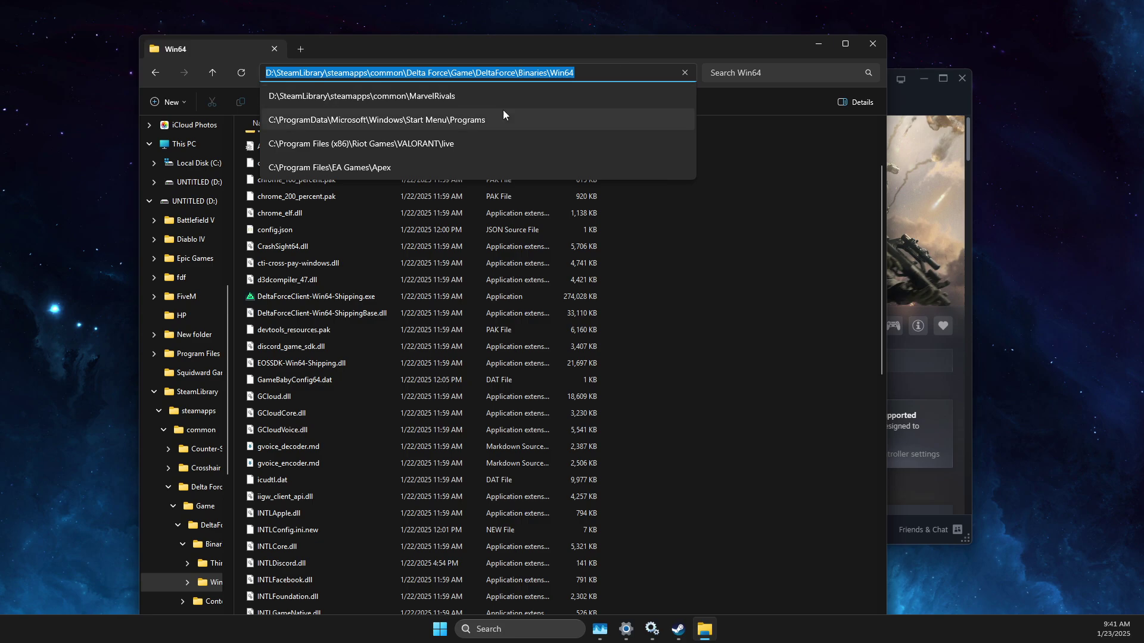
left_click(630, 362)
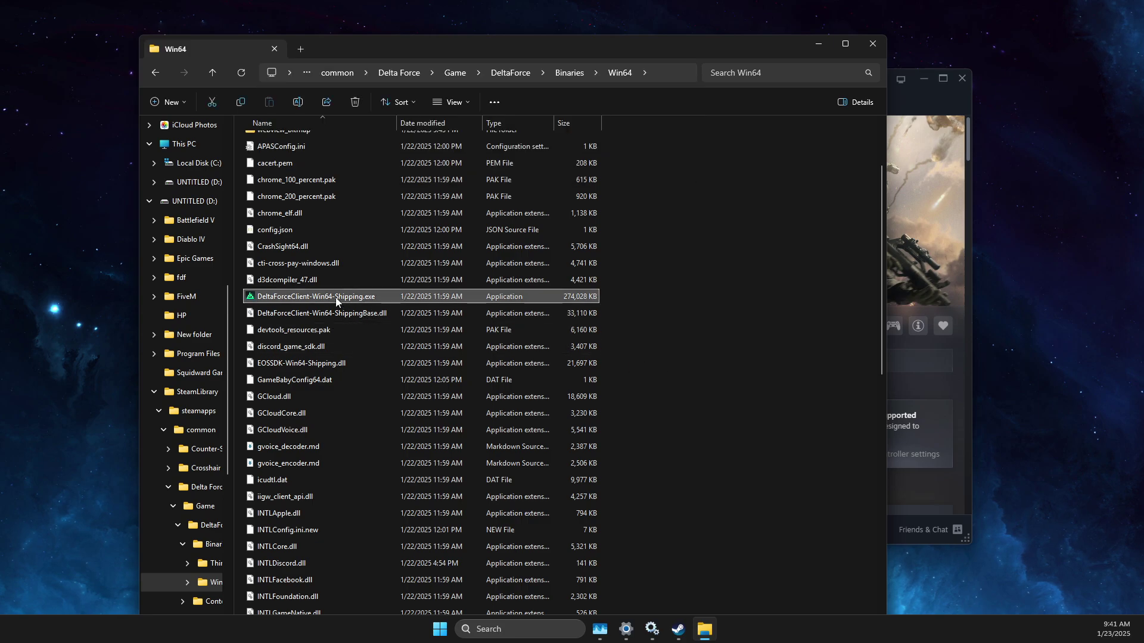
Open the compatibility properties of DeltaForceClient-Win64-Shipping.exe and disable fullscreen optimizations.
right_click(335, 298)
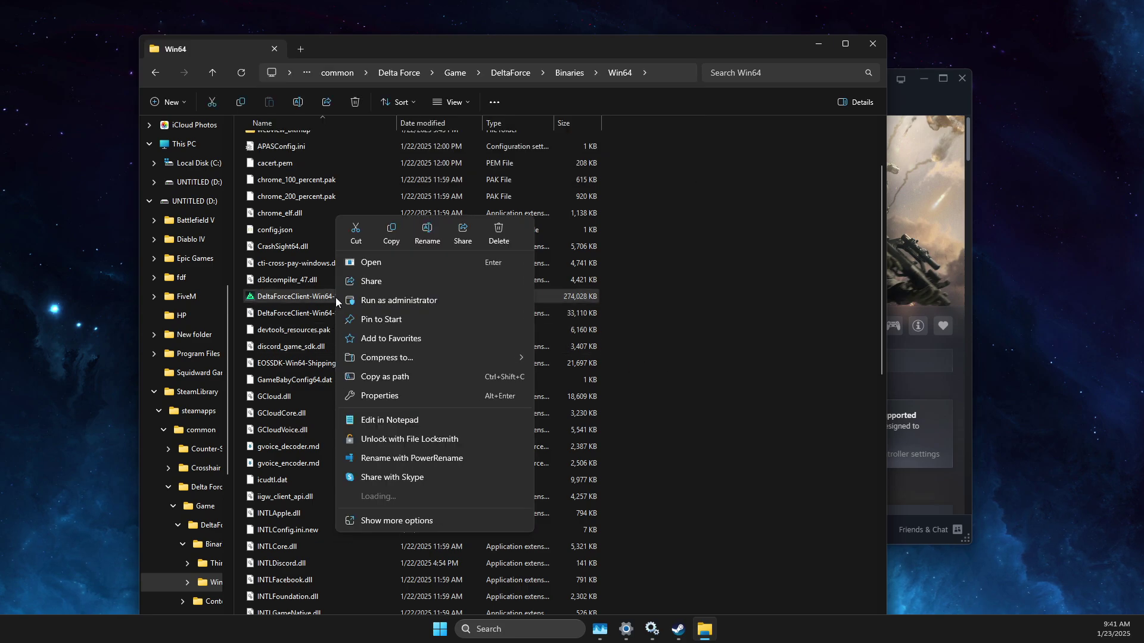
left_click(384, 524)
left_click(373, 585)
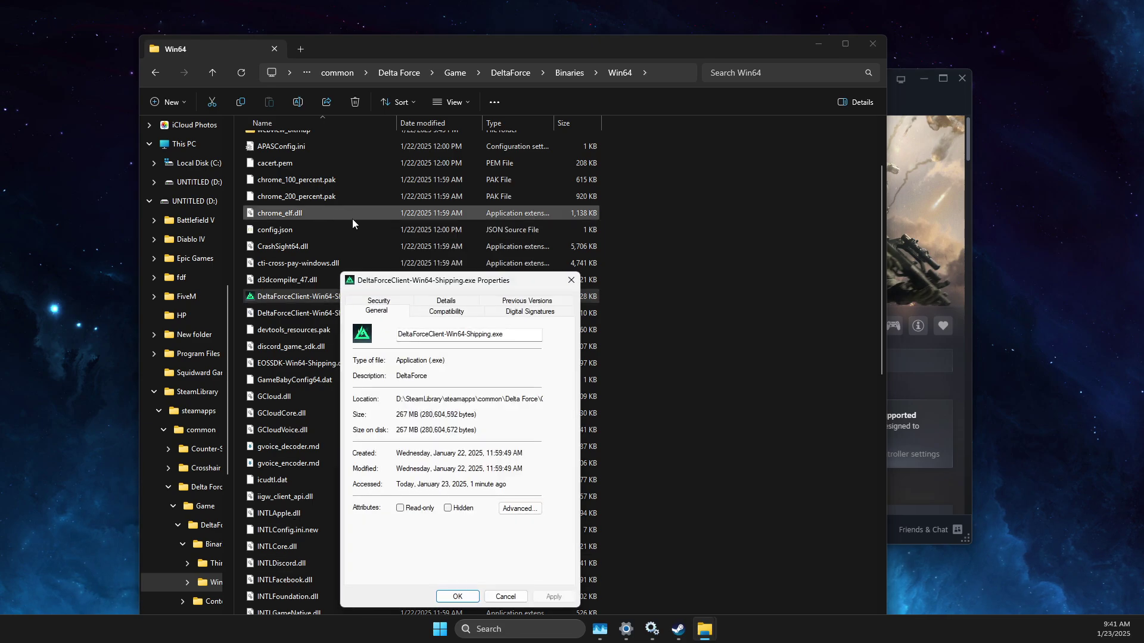
left_click(451, 314)
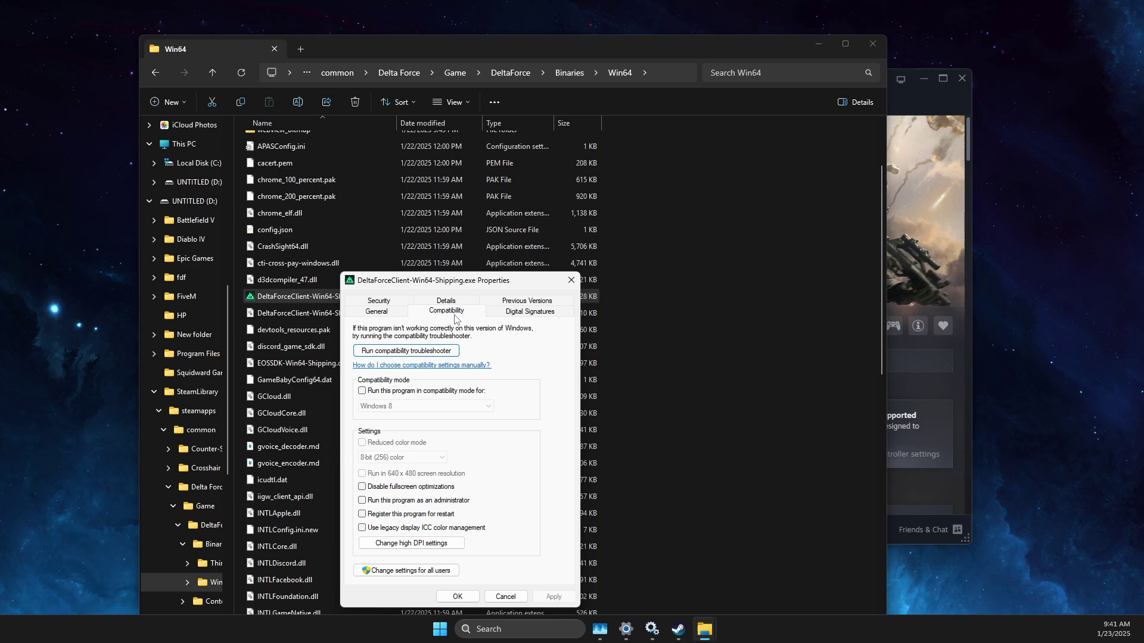
left_click(362, 488)
Override the executable's high DPI scaling behavior with scaling performed by Application, and confirm the properties.
left_click(411, 544)
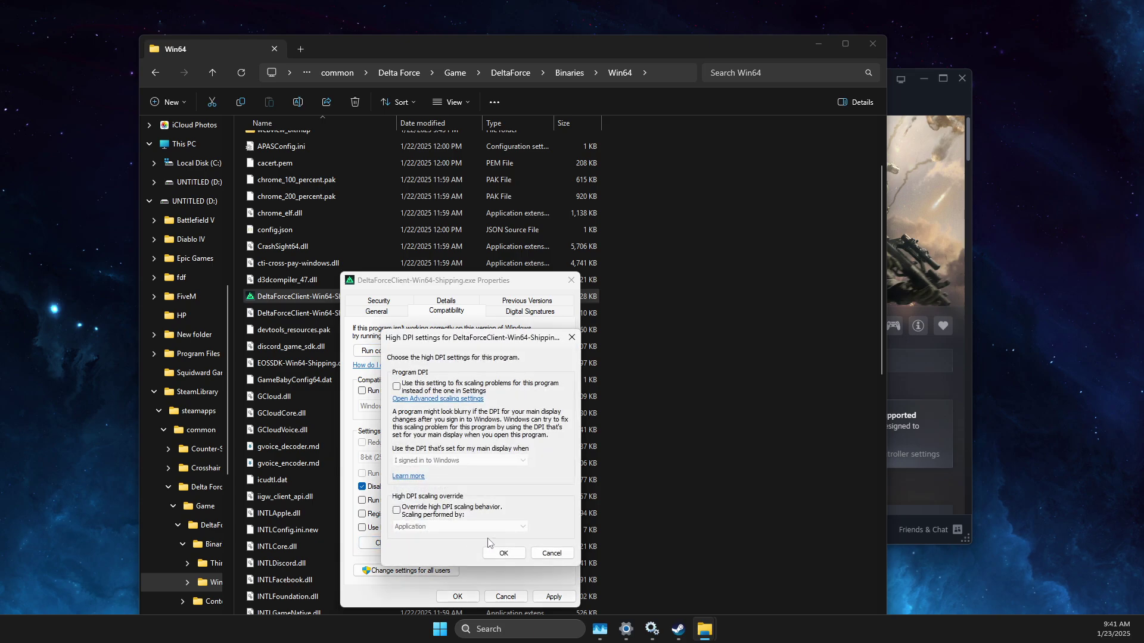
left_click(397, 512)
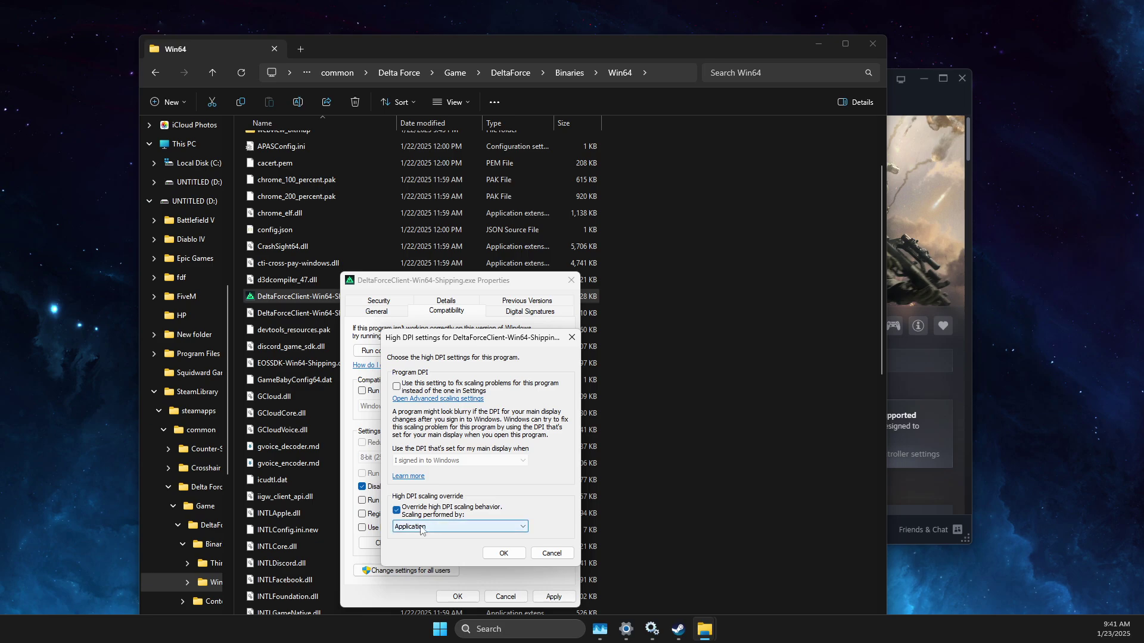
left_click(504, 553)
left_click(460, 597)
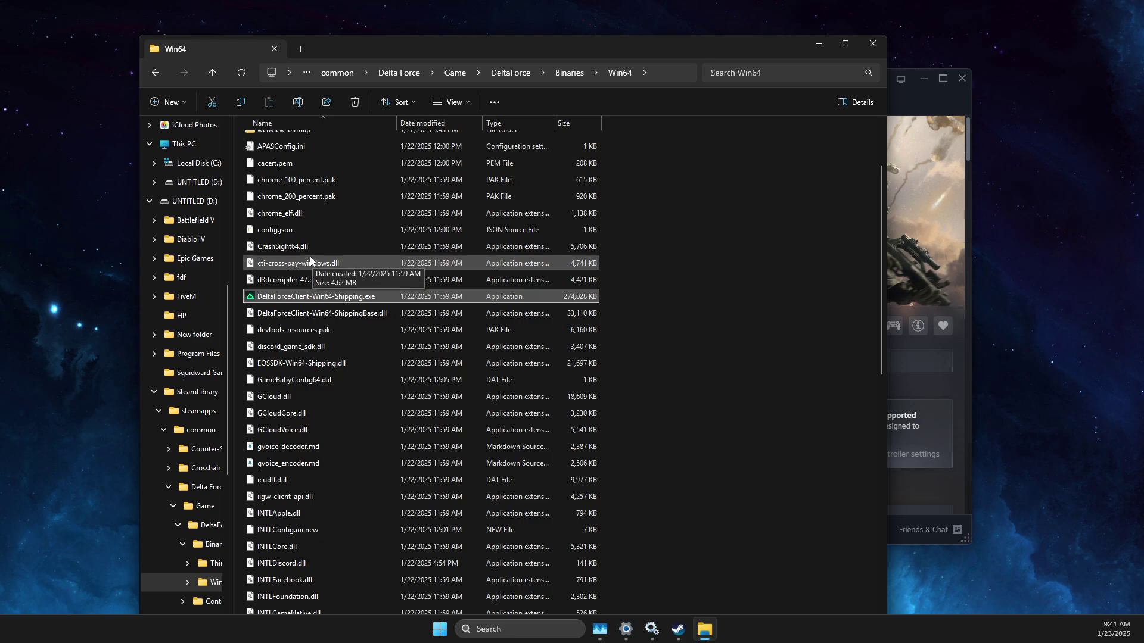
Close the Win64 folder window and minimize Steam along with the Delta Force properties window.
left_click(873, 45)
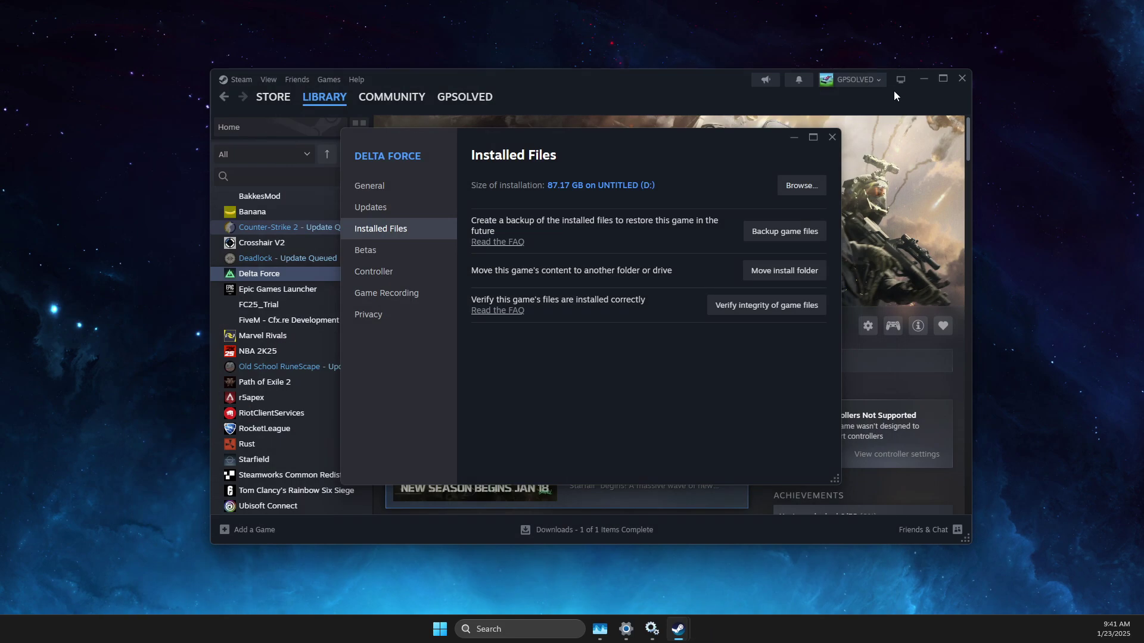
left_click(922, 79)
left_click(922, 79)
left_click(797, 138)
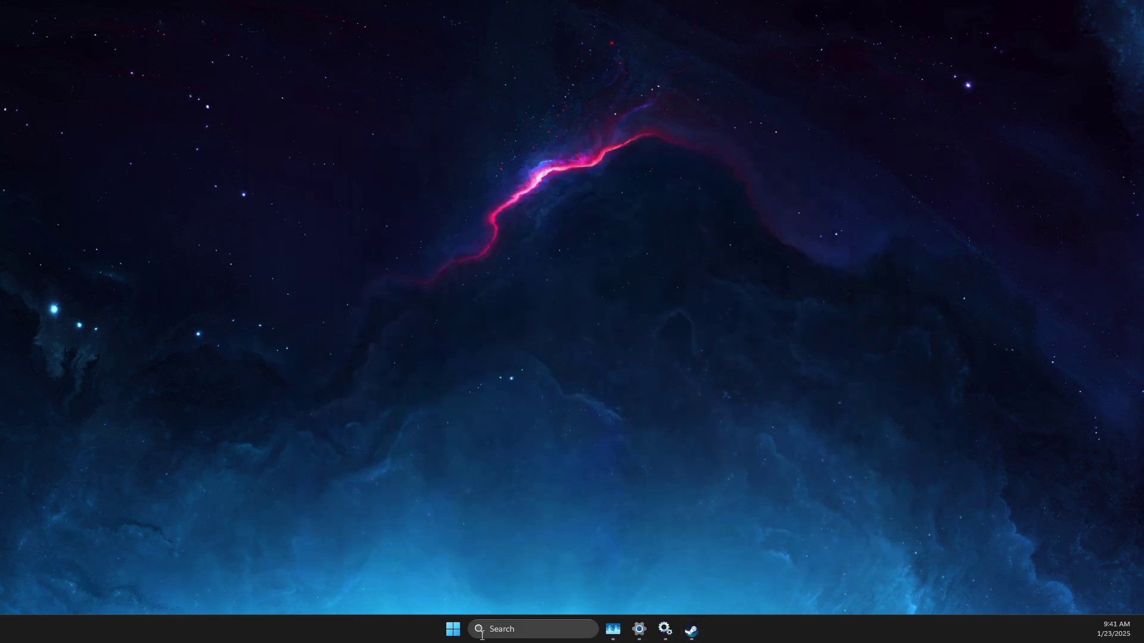
Find and open the Windows Graphics settings, and expand the advanced graphics settings.
left_click(482, 635)
type("gr")
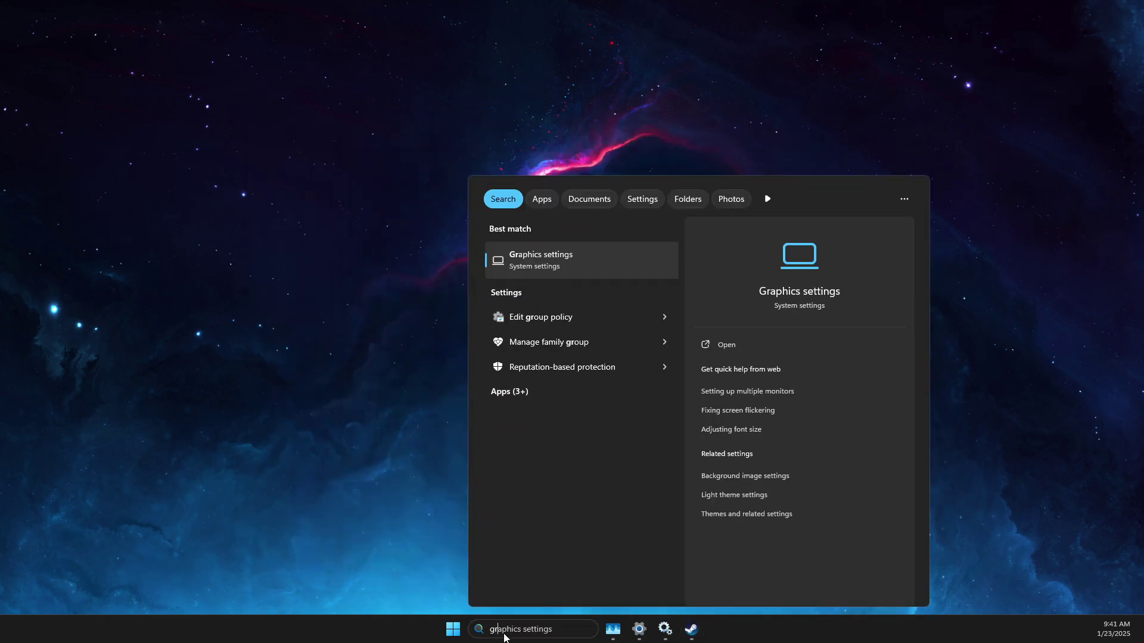
type("aph")
key("Return")
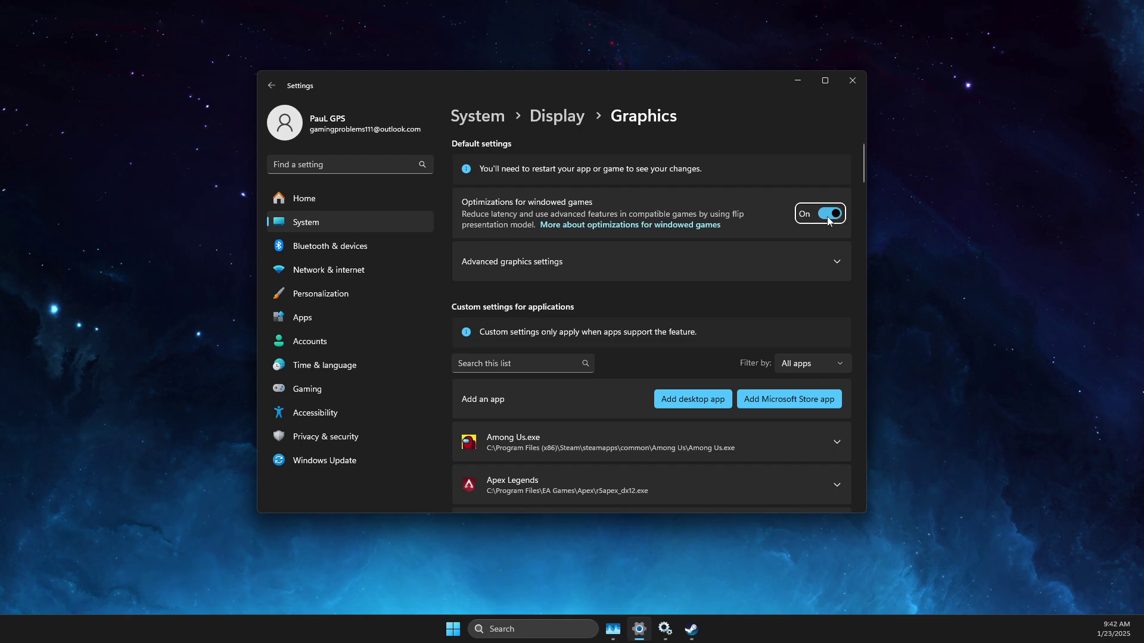
left_click(495, 262)
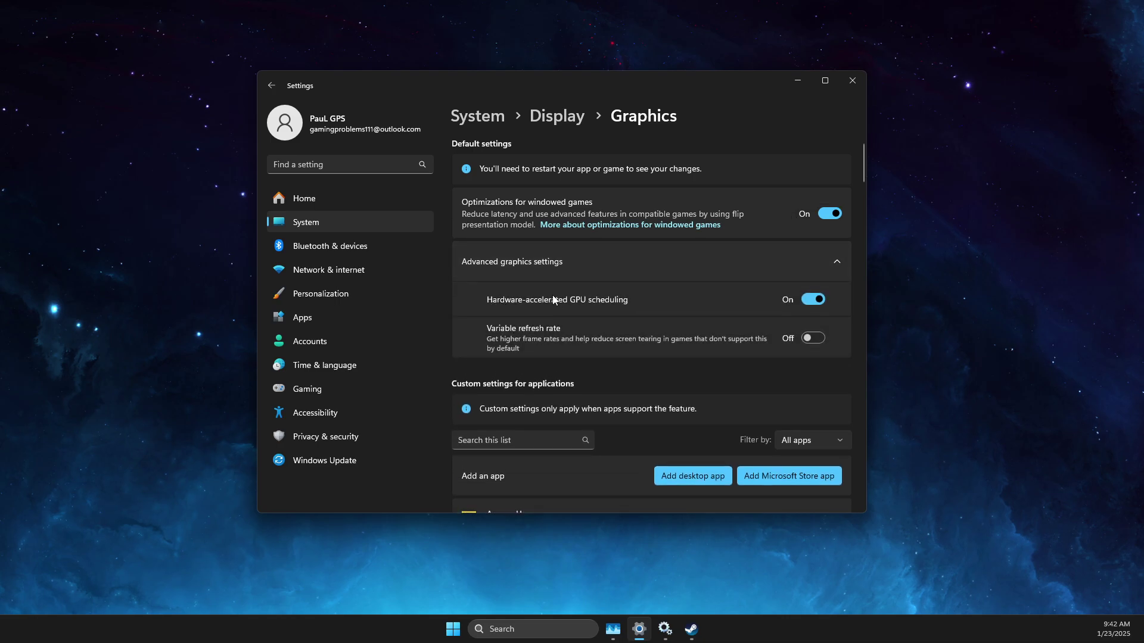
Add DeltaForceClient-Win64-Shipping.exe from the copied Win64 path as a desktop app in the custom graphics settings.
scroll(677, 292, "down", 4)
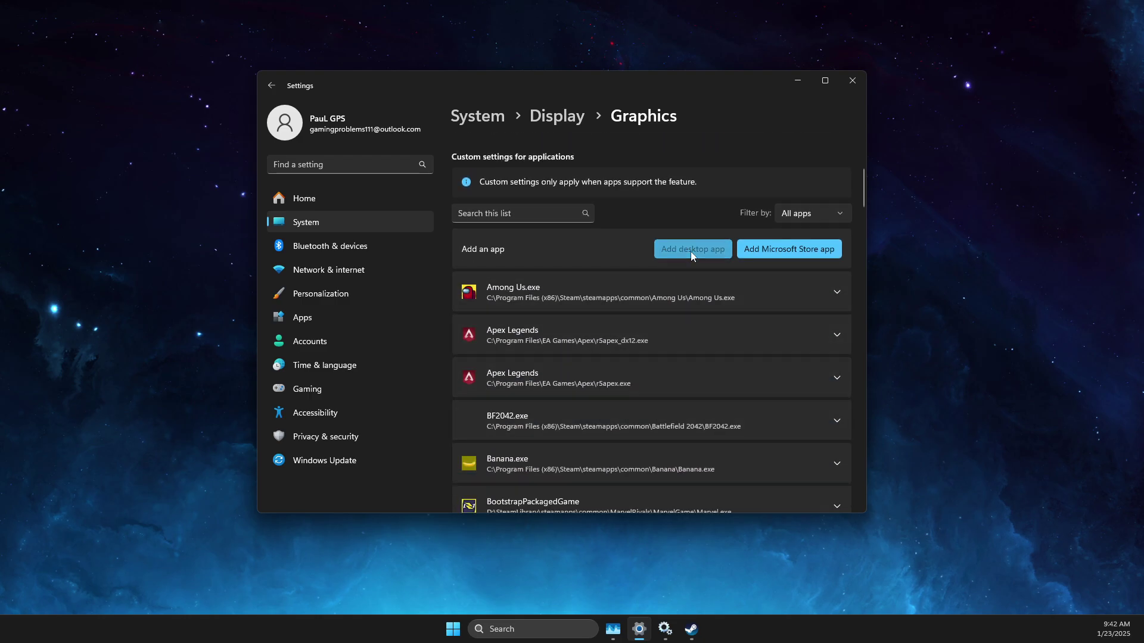
left_click(692, 251)
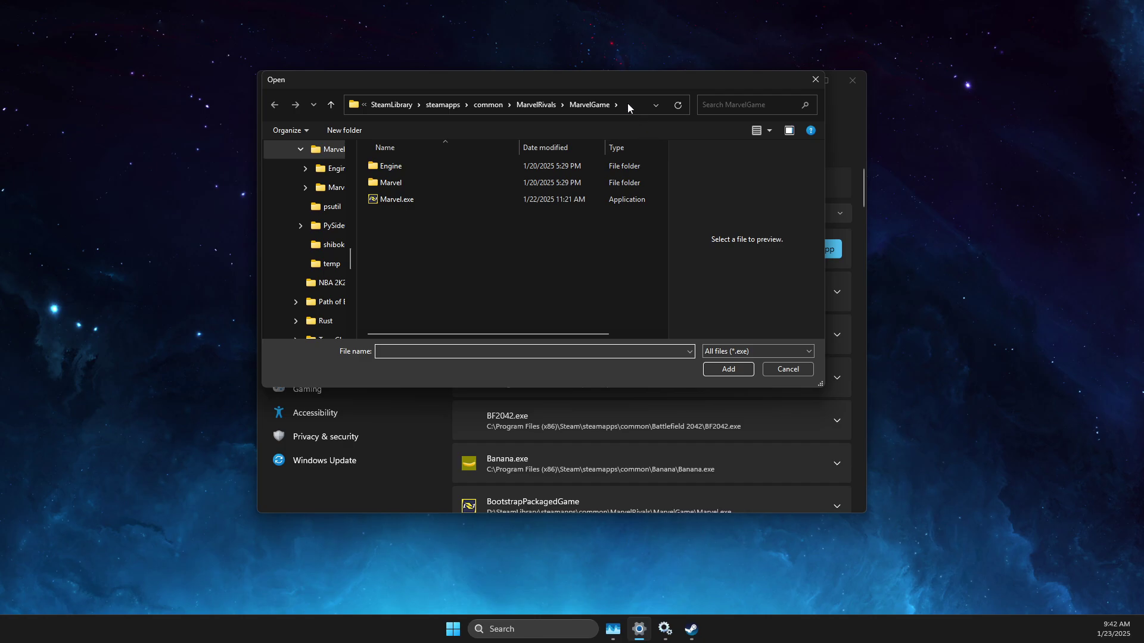
left_click(627, 106)
key("ctrl+v")
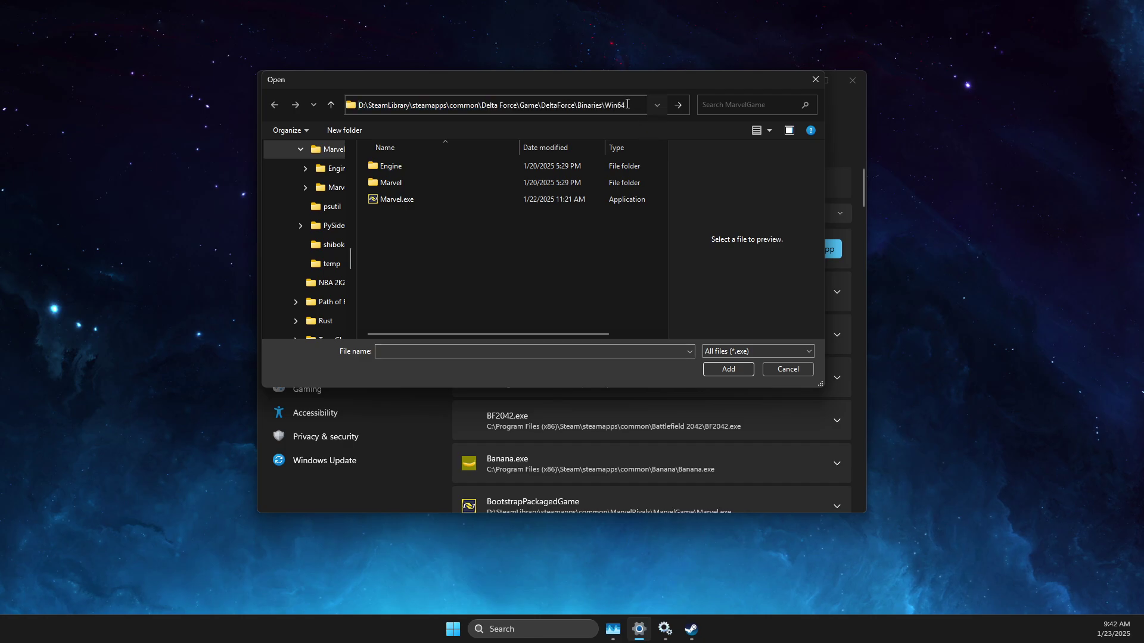
key("Return")
left_click(428, 267)
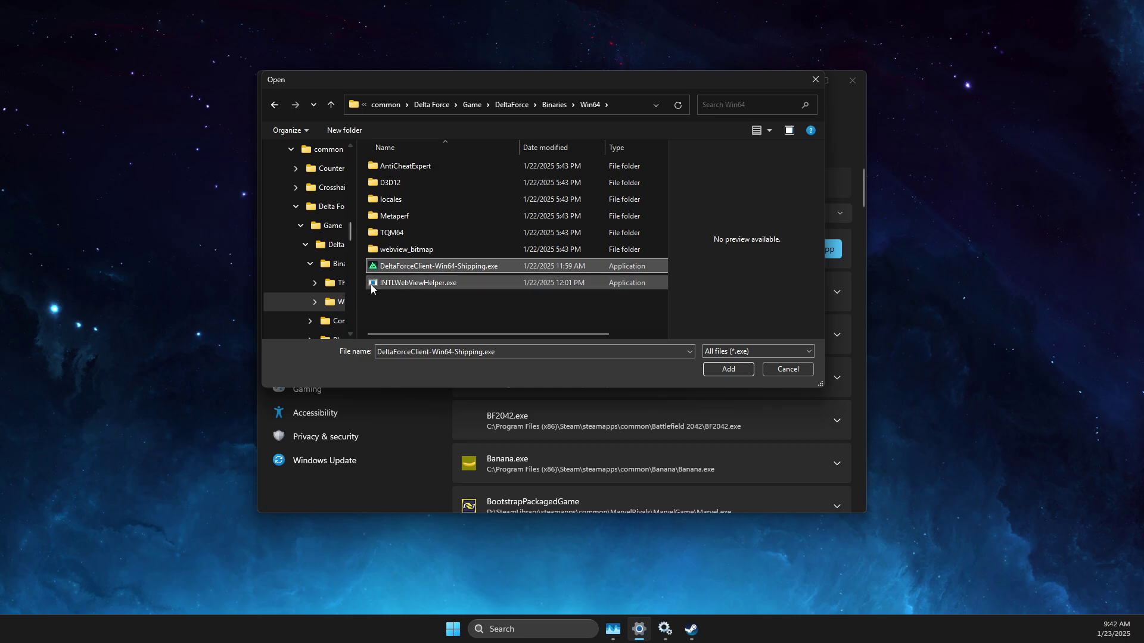
left_click(730, 370)
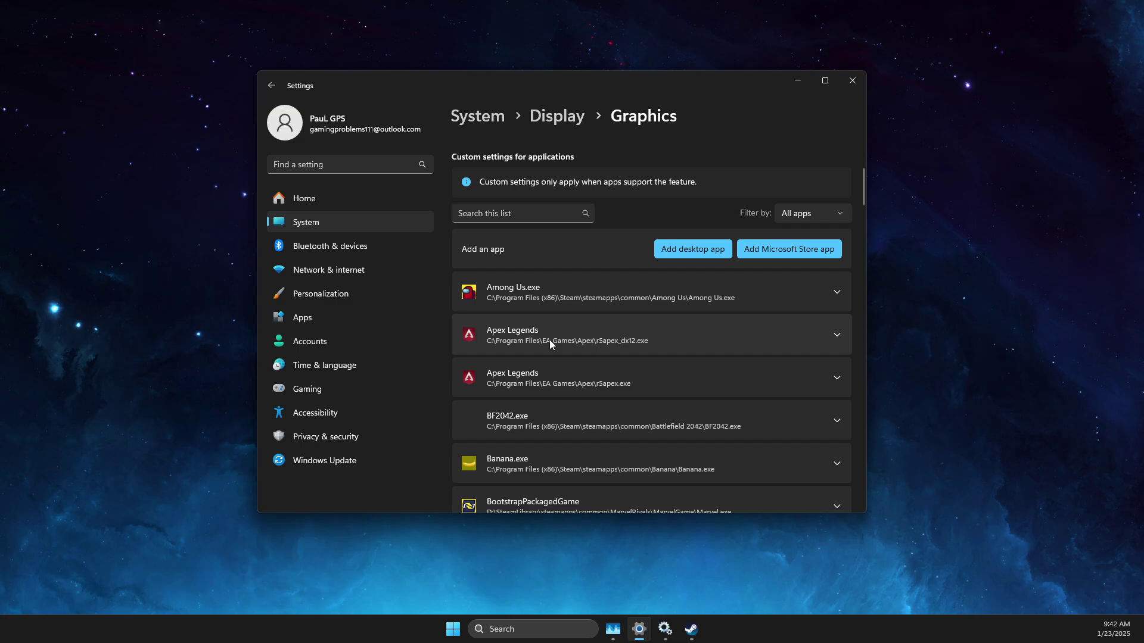
Set the GPU preference of the DeltaForce entry to High Performance (NVIDIA GeForce RTX 3070).
scroll(548, 337, "down", 6)
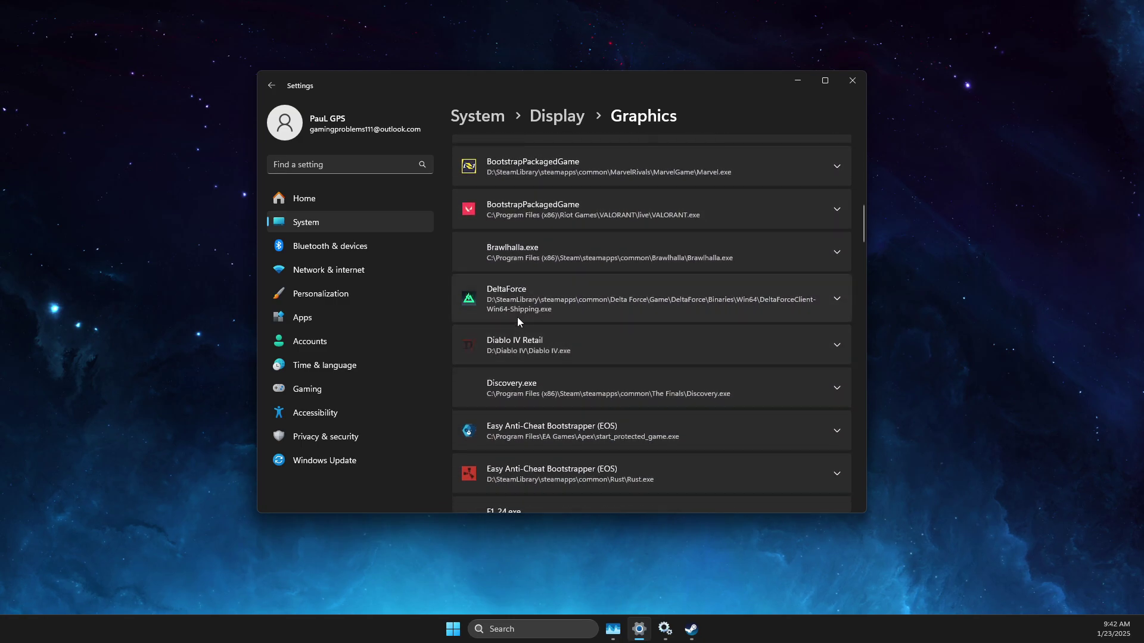
left_click(516, 306)
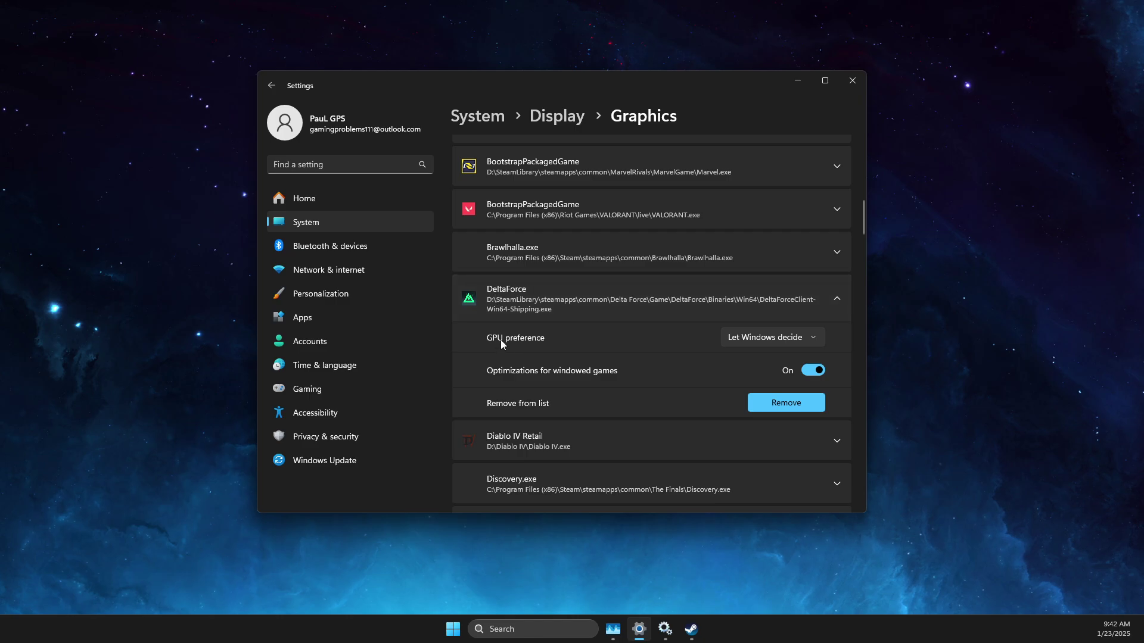
left_click(765, 337)
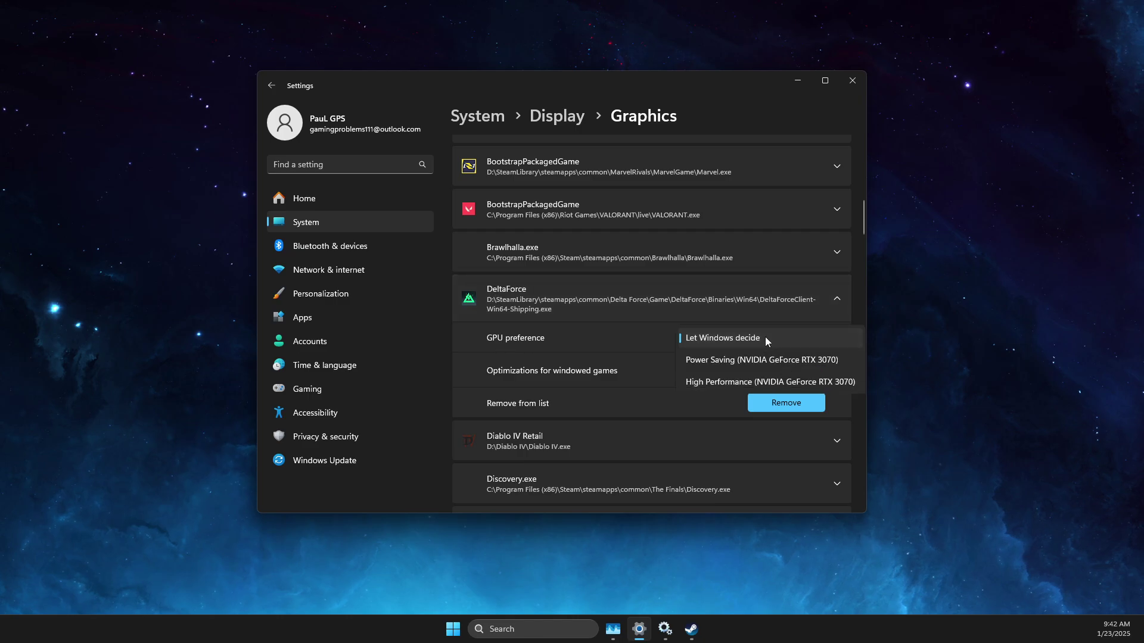
left_click(733, 381)
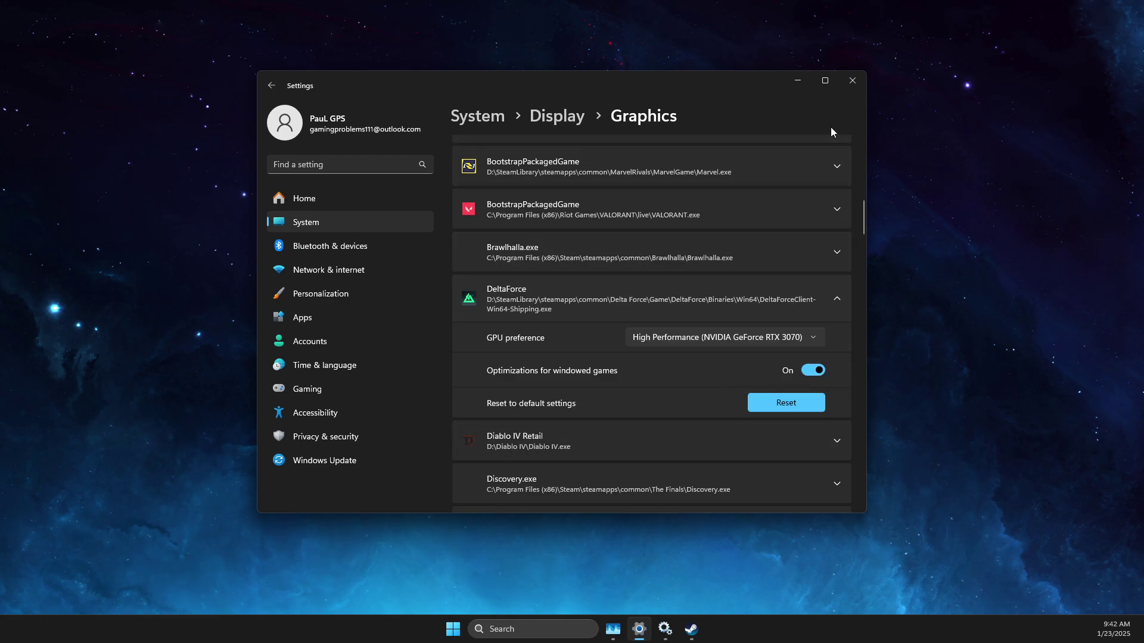
Close the Graphics settings window, then find and open Edit power plan through Windows search.
left_click(844, 94)
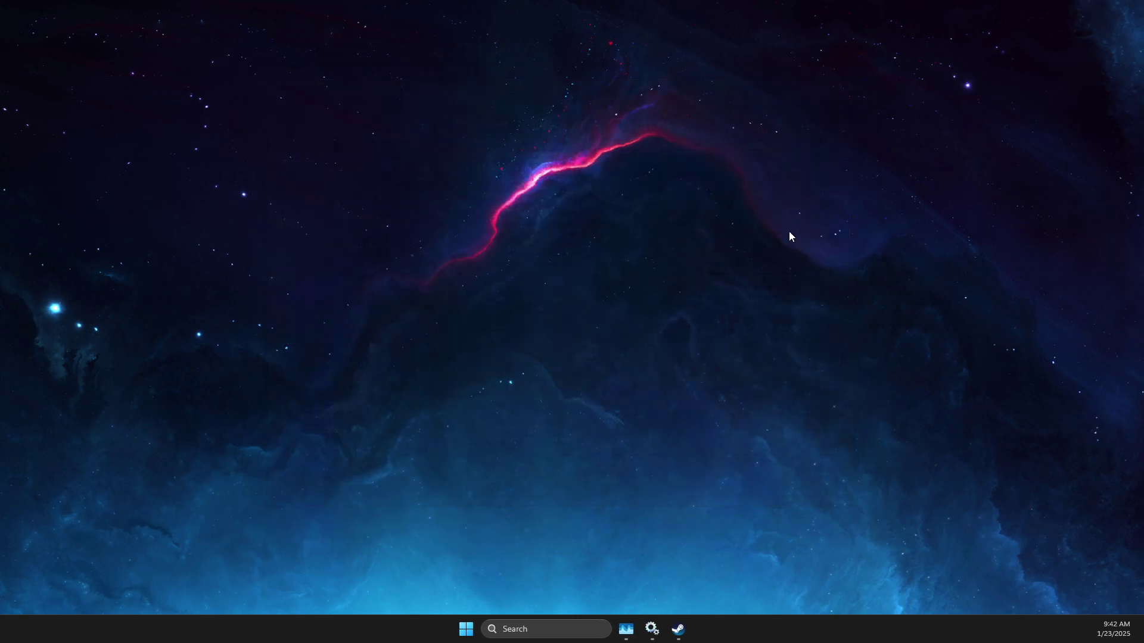
left_click(554, 623)
type("ed")
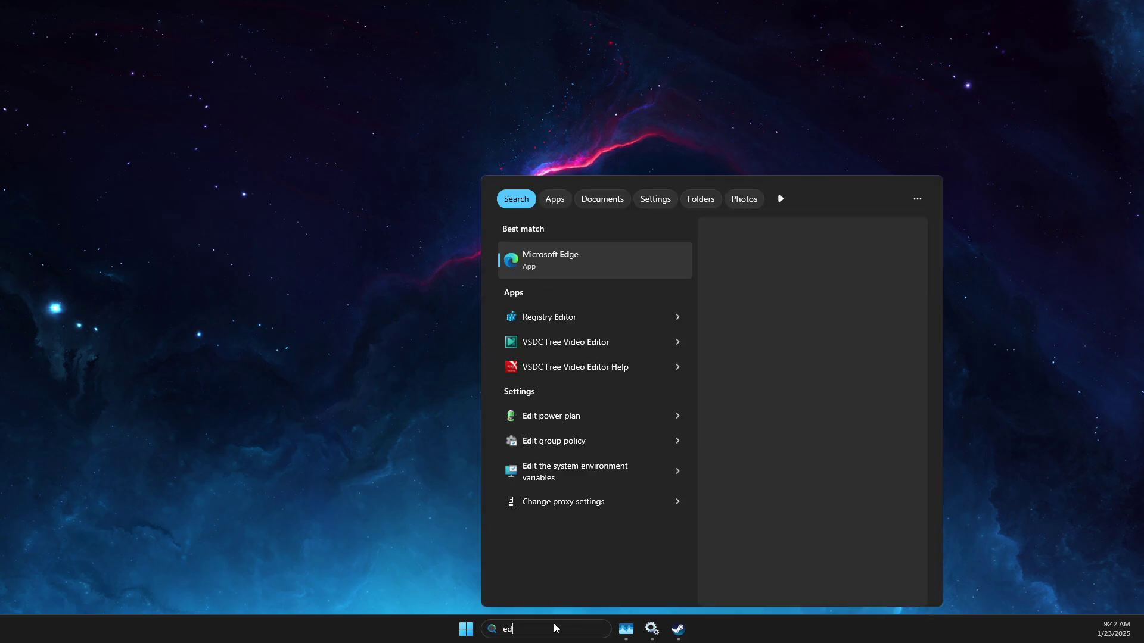
key("BackSpace")
key("BackSpace")
type("edit power plan")
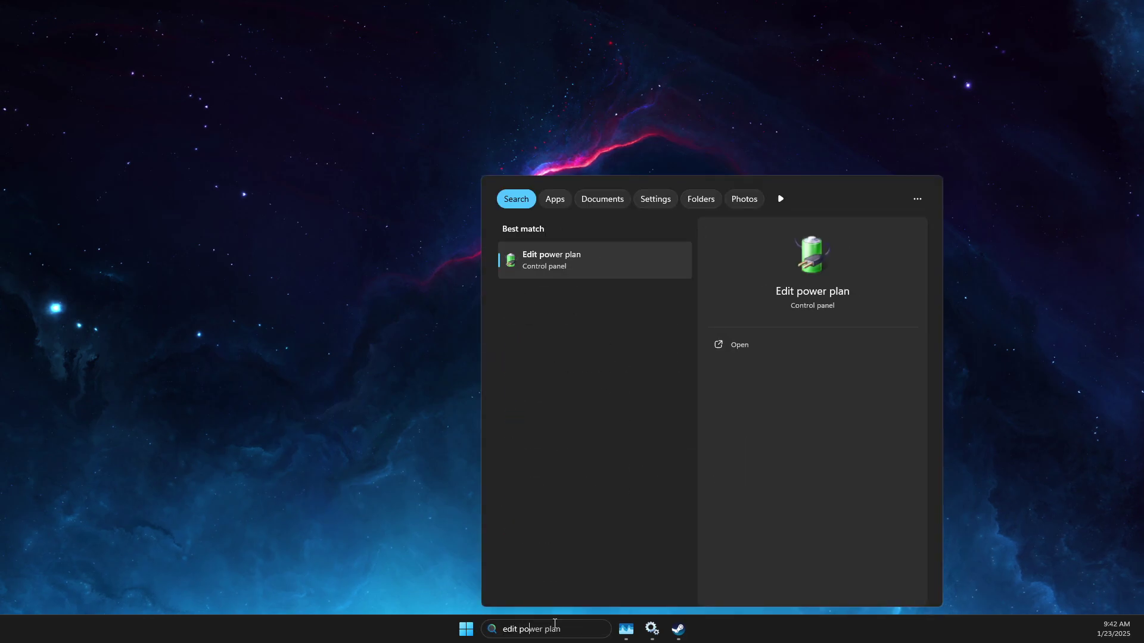
left_click(584, 256)
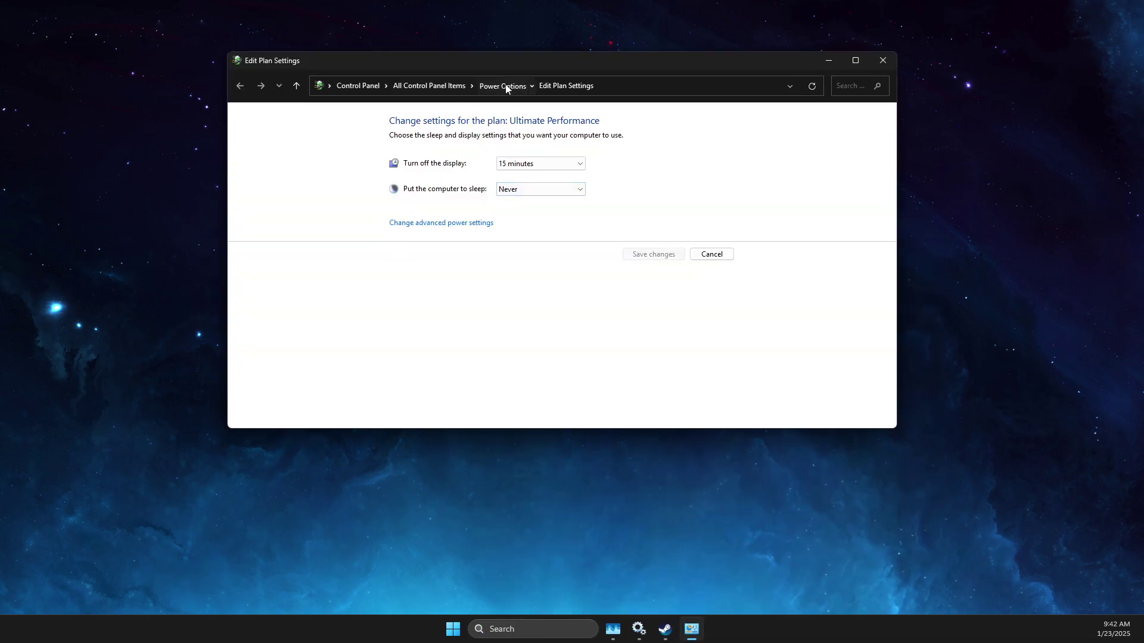
Select the Ultimate Performance plan in Power Options and minimize the window.
left_click(504, 86)
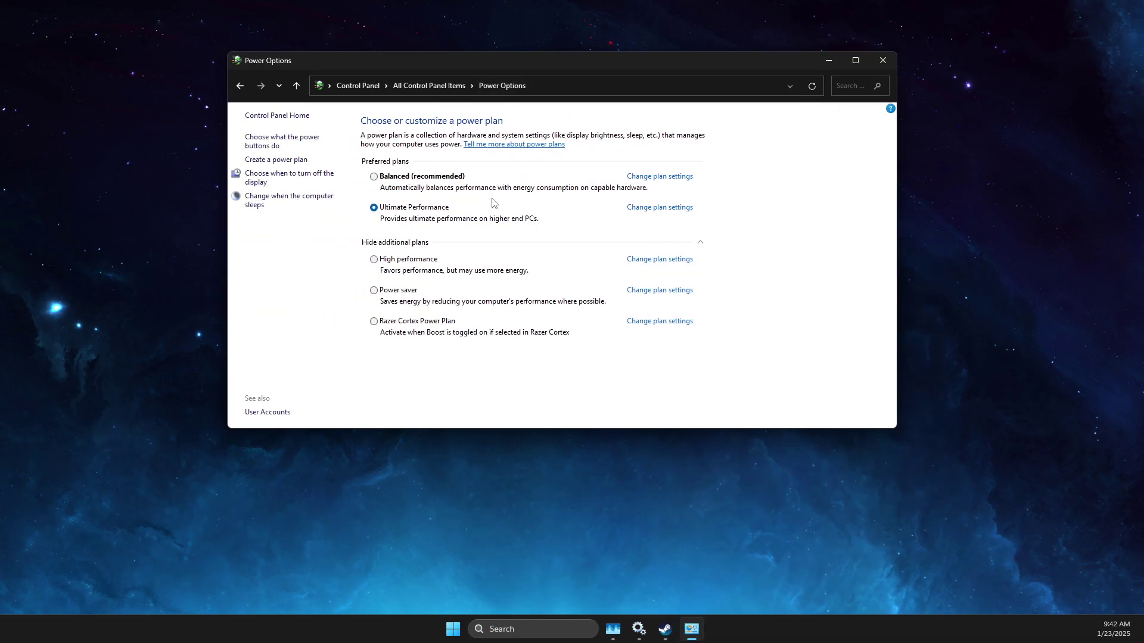
left_click(373, 208)
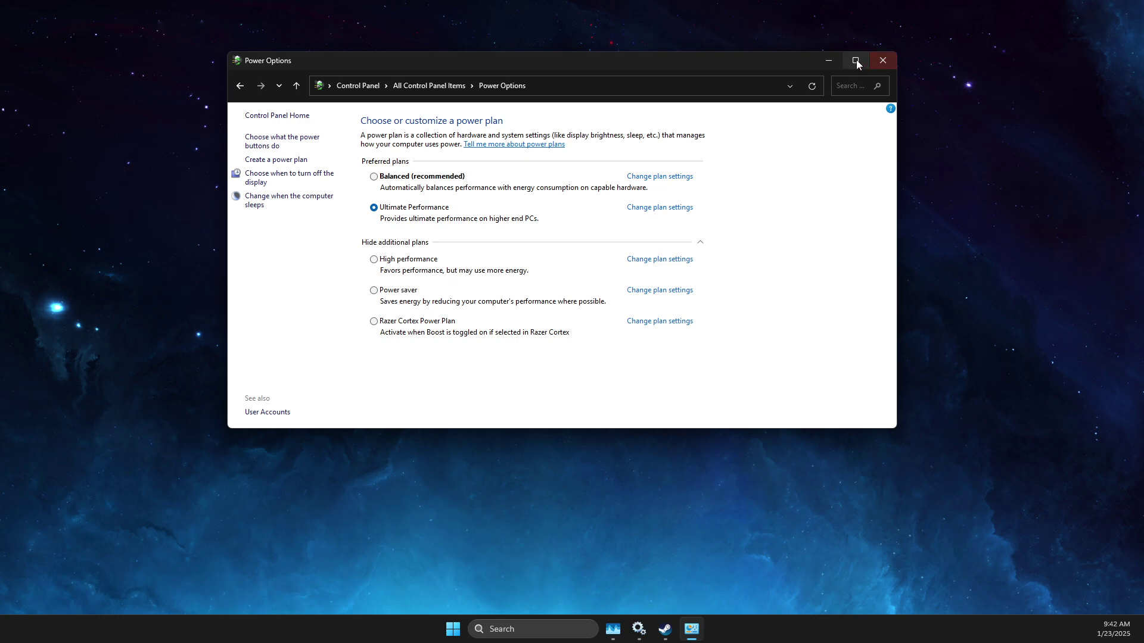
left_click(828, 61)
Open the Performance Options from View advanced system settings and choose Adjust for best appearance for the visual effects.
left_click(512, 631)
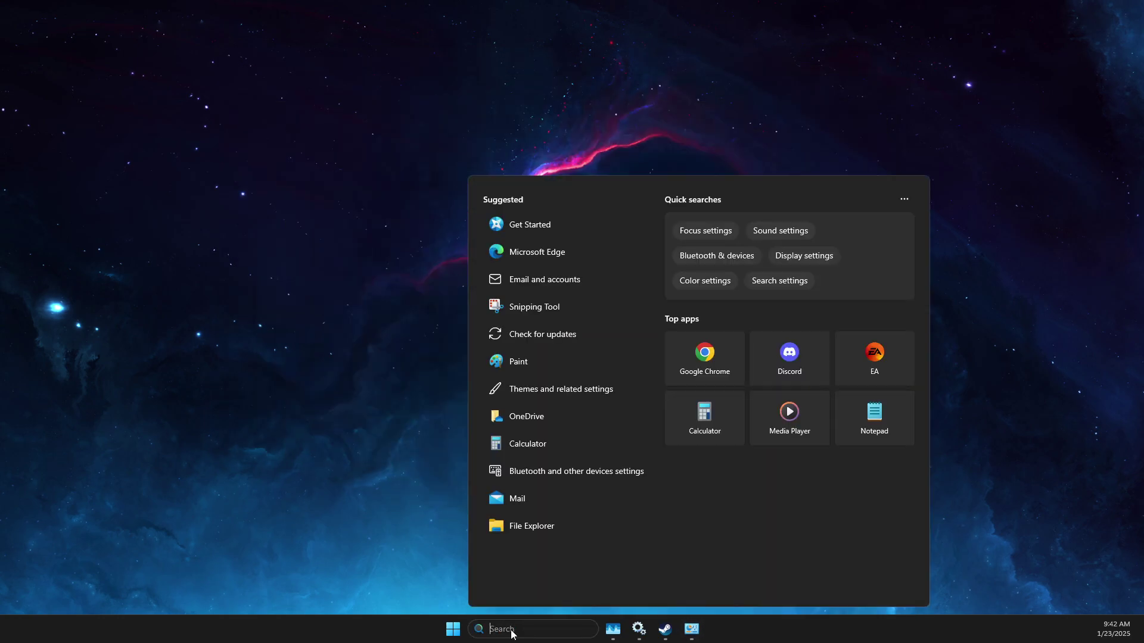
type("view advanced system setti")
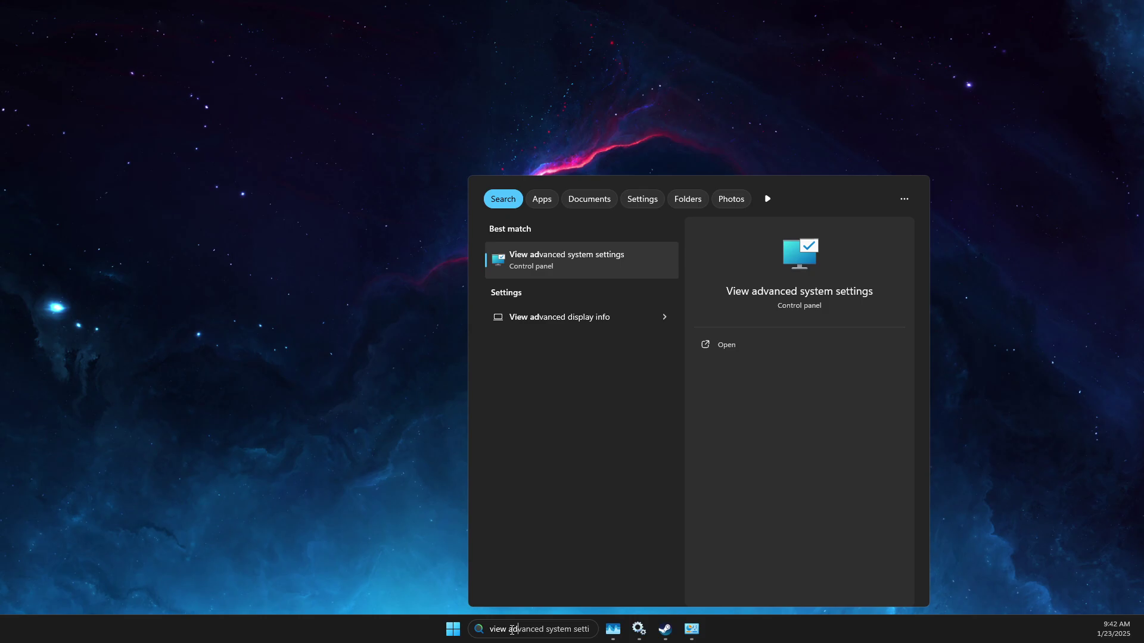
left_click(562, 267)
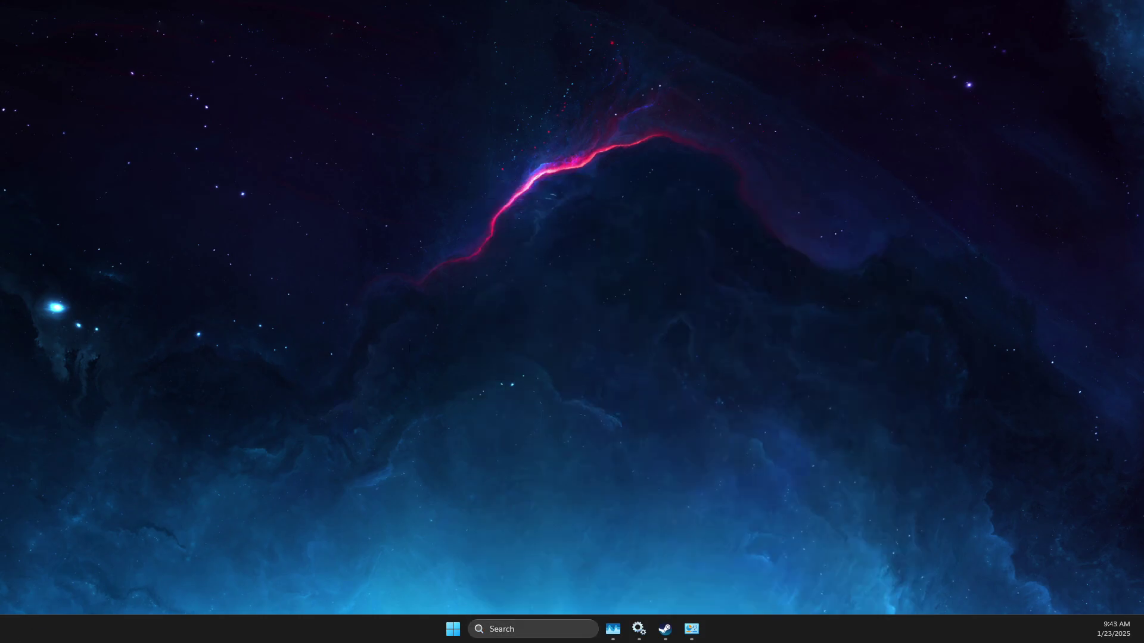
left_click(408, 86)
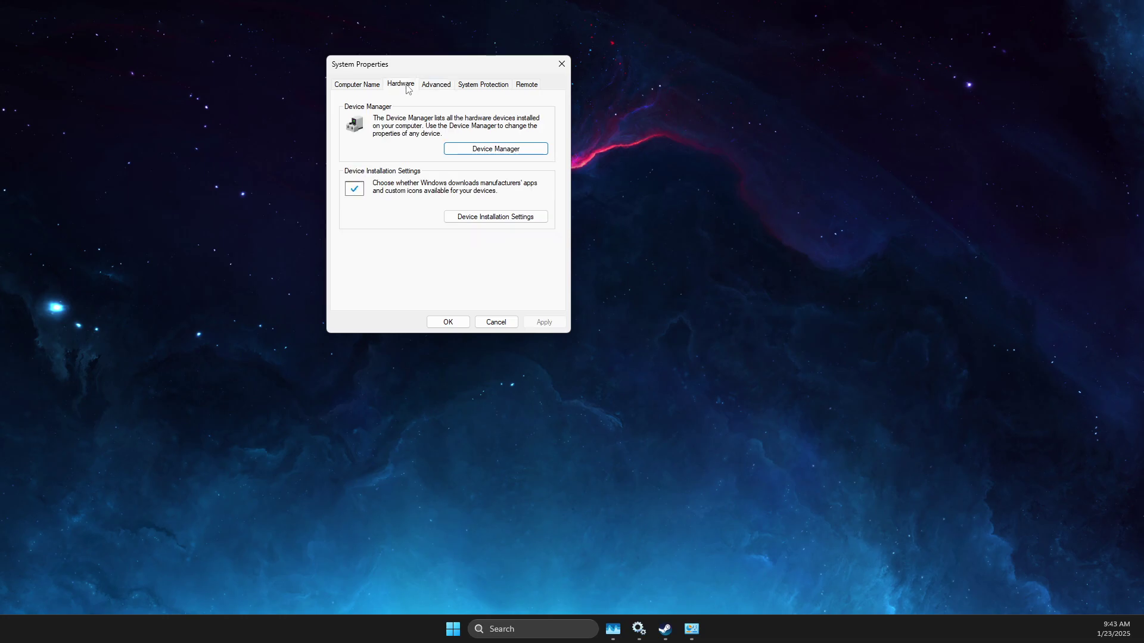
left_click(427, 86)
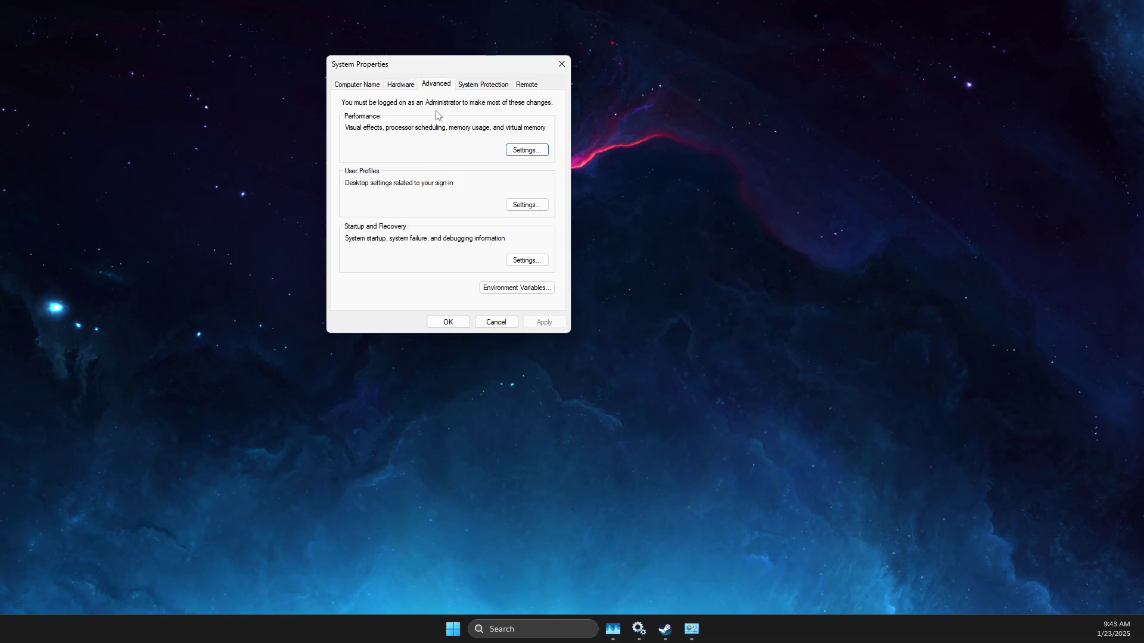
left_click(511, 150)
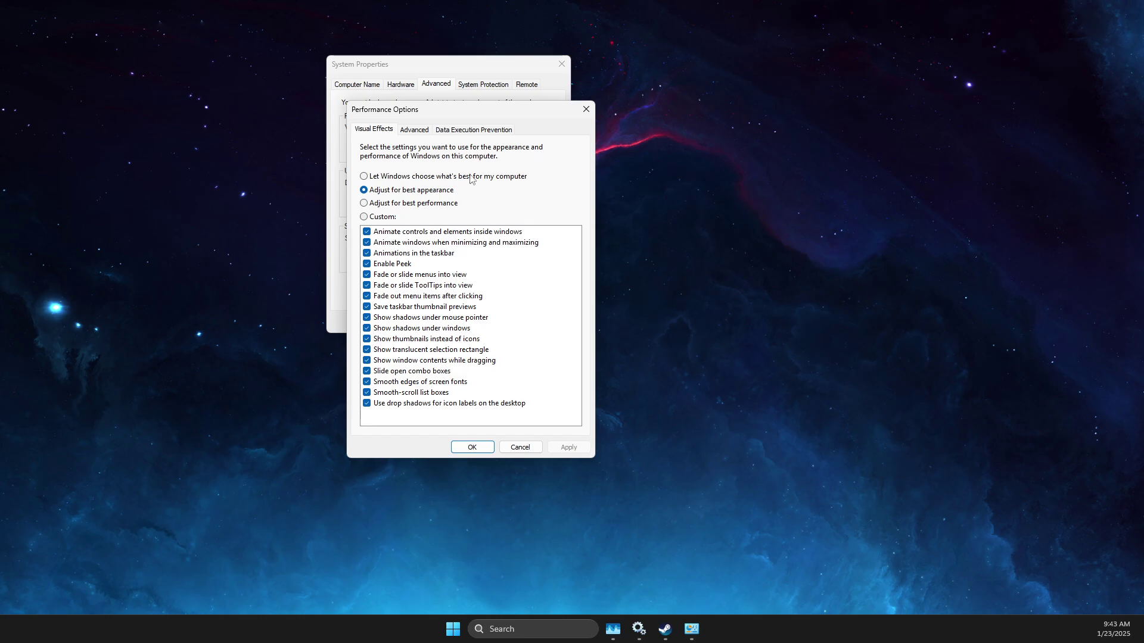
left_click(364, 204)
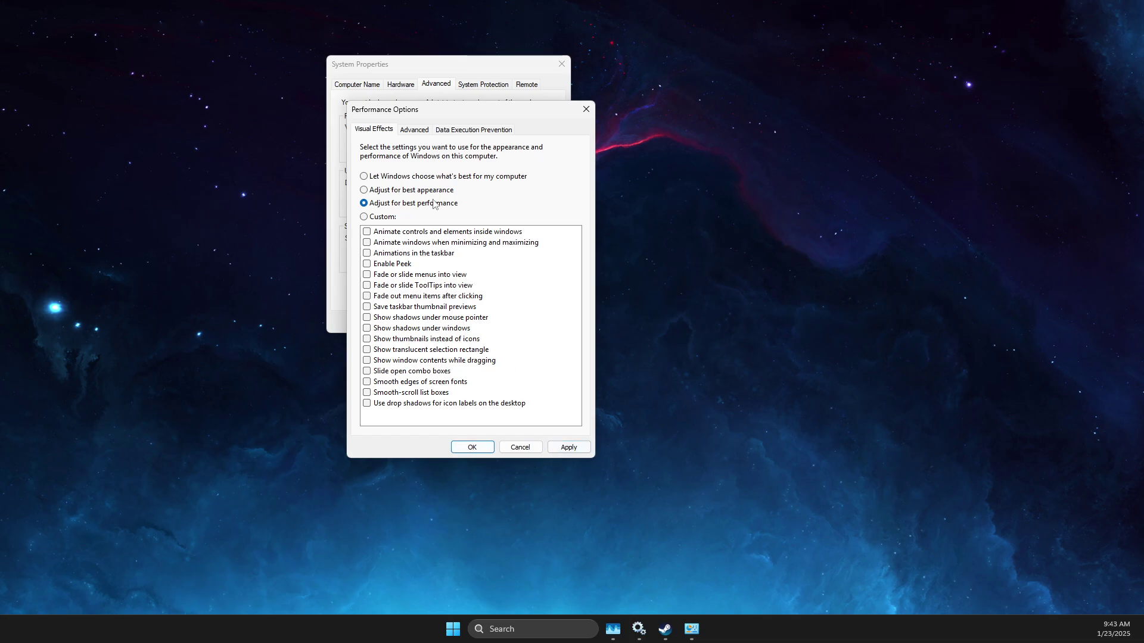
left_click(363, 190)
Open the virtual memory settings from the advanced performance options and move the dialog aside.
left_click(415, 130)
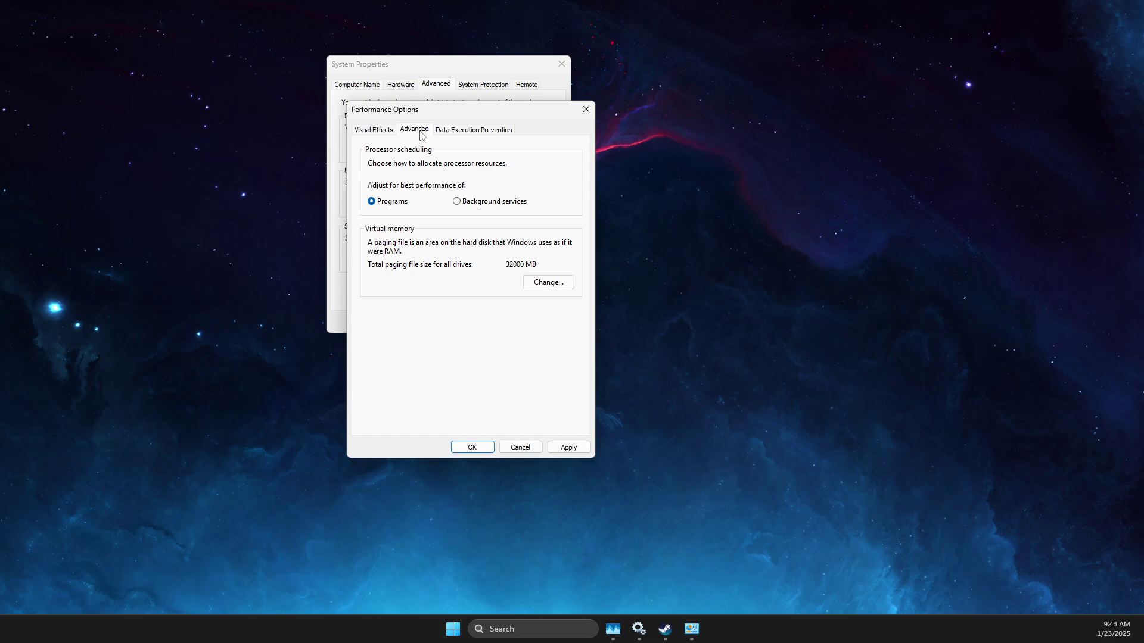
left_click(549, 282)
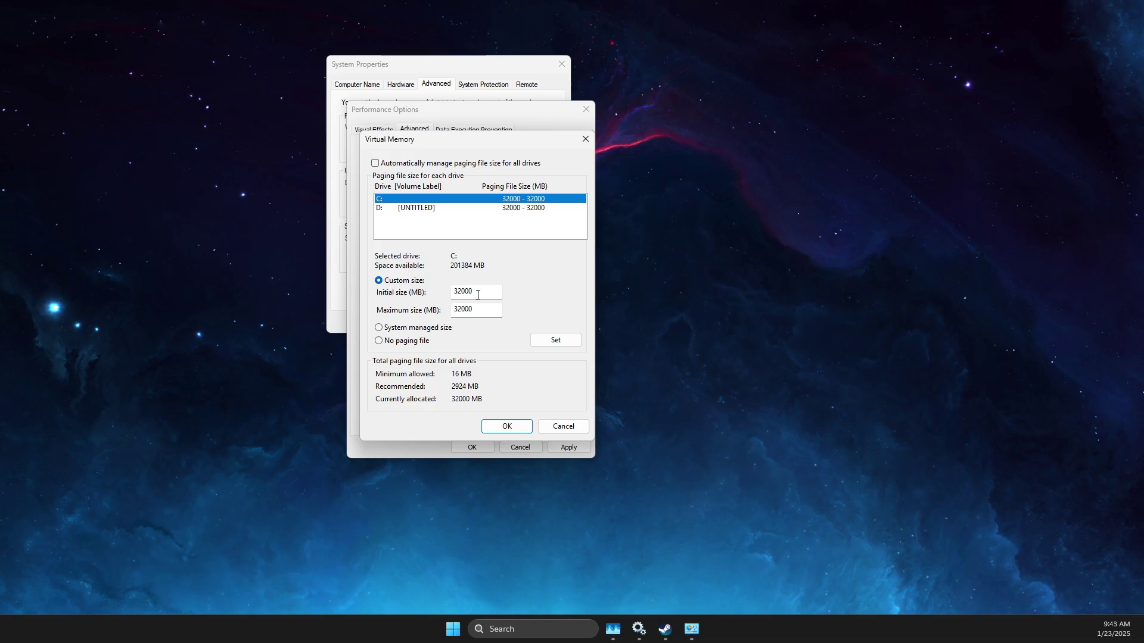
left_click_drag(547, 143, 490, 146)
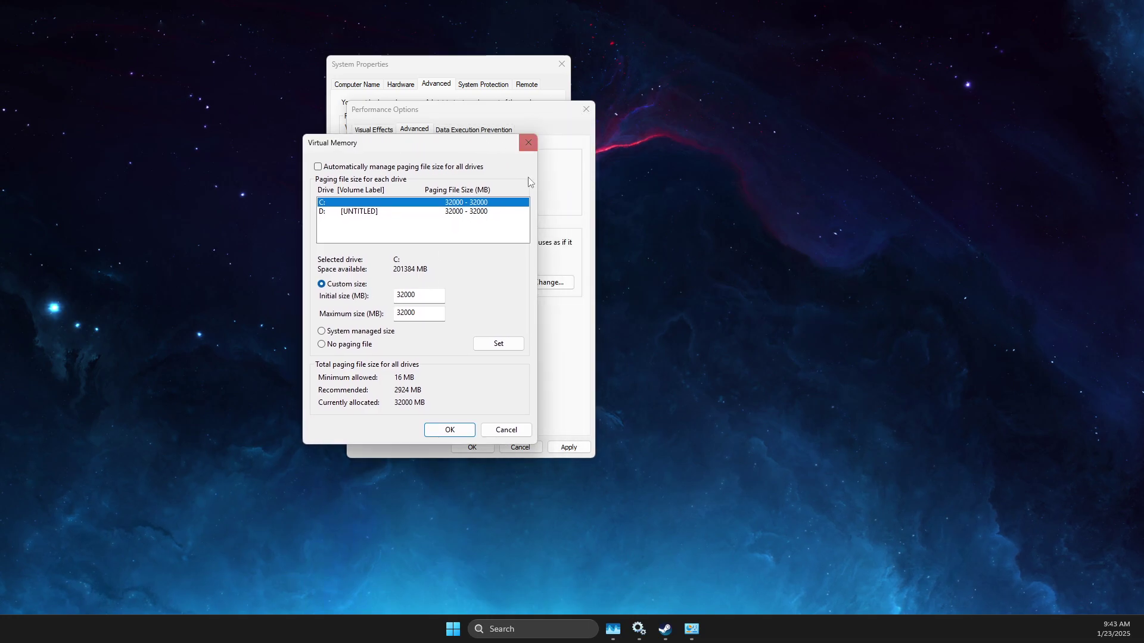
Open Calculator and place it on the desktop clear of the Virtual Memory dialog.
left_click(506, 629)
type("ca")
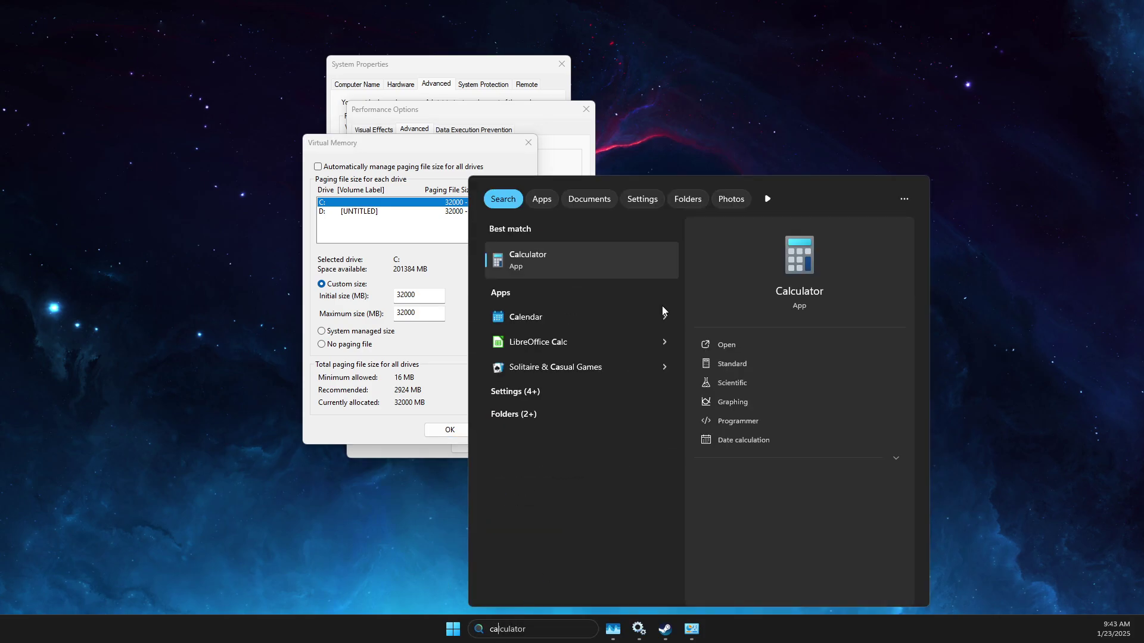
left_click(576, 259)
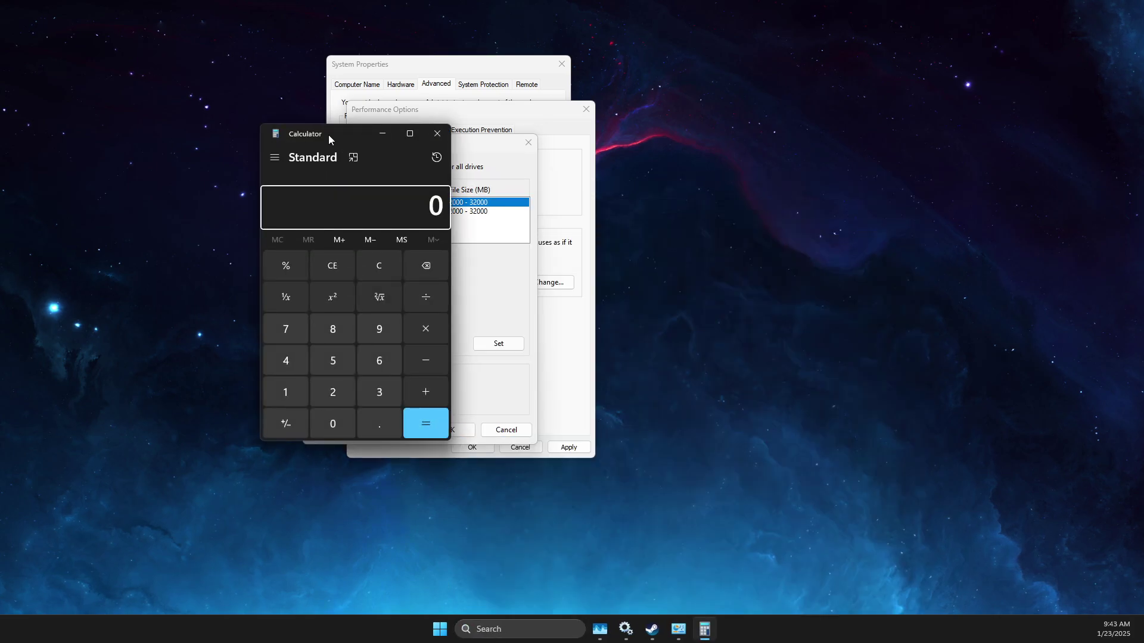
left_click_drag(329, 140, 865, 112)
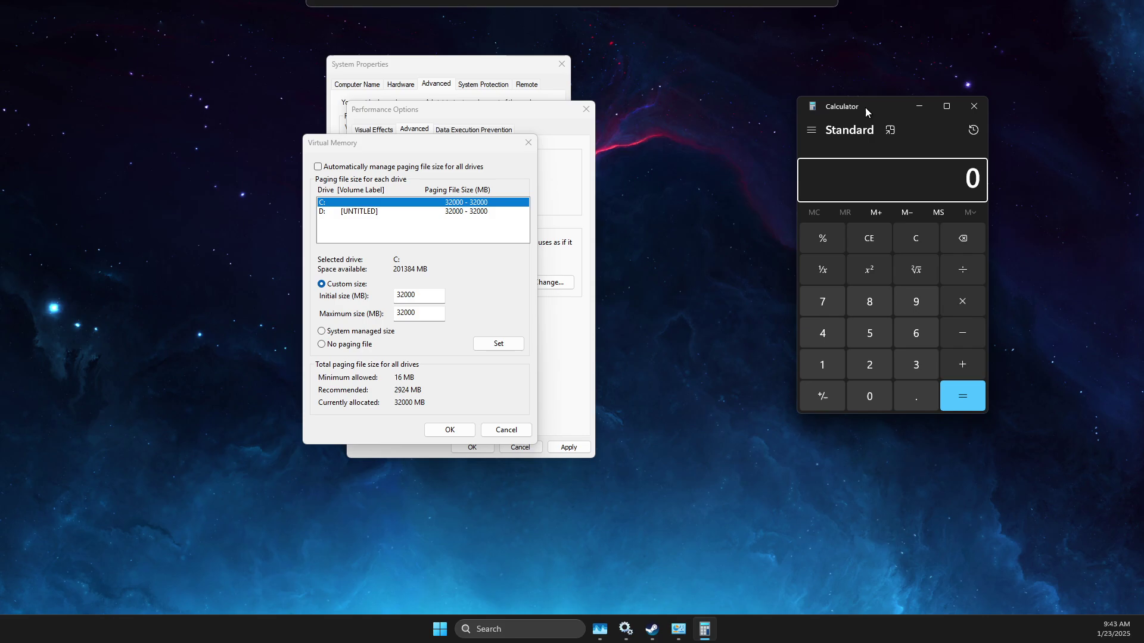
Open System Information, check the installed physical memory (RAM), and minimize the window.
left_click(499, 631)
type("systt")
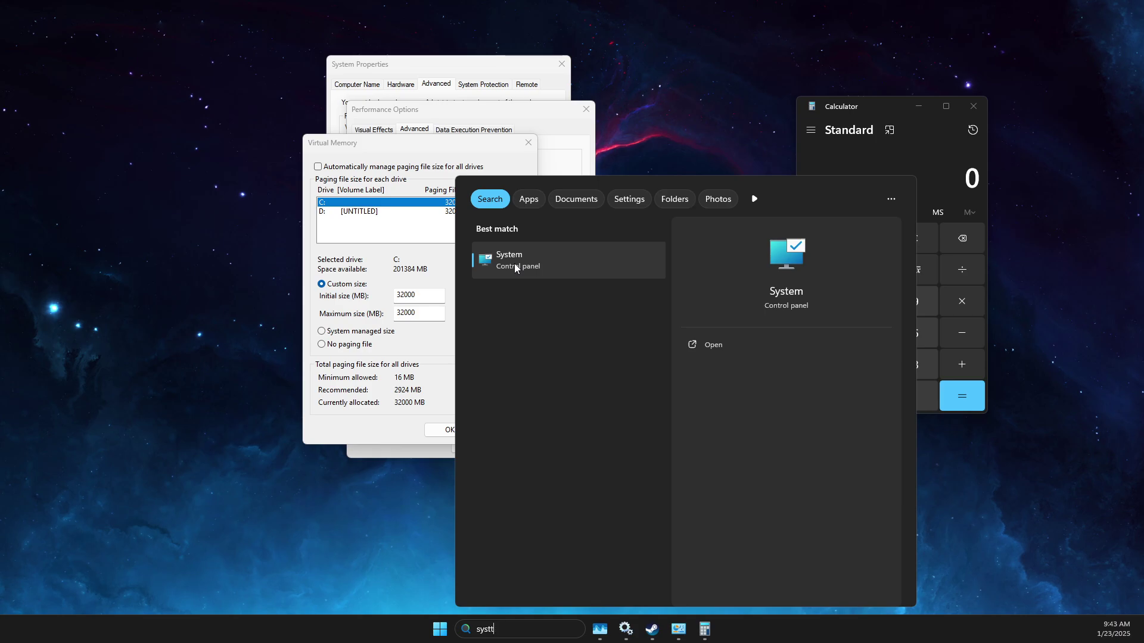
key("BackSpace")
type("em Information")
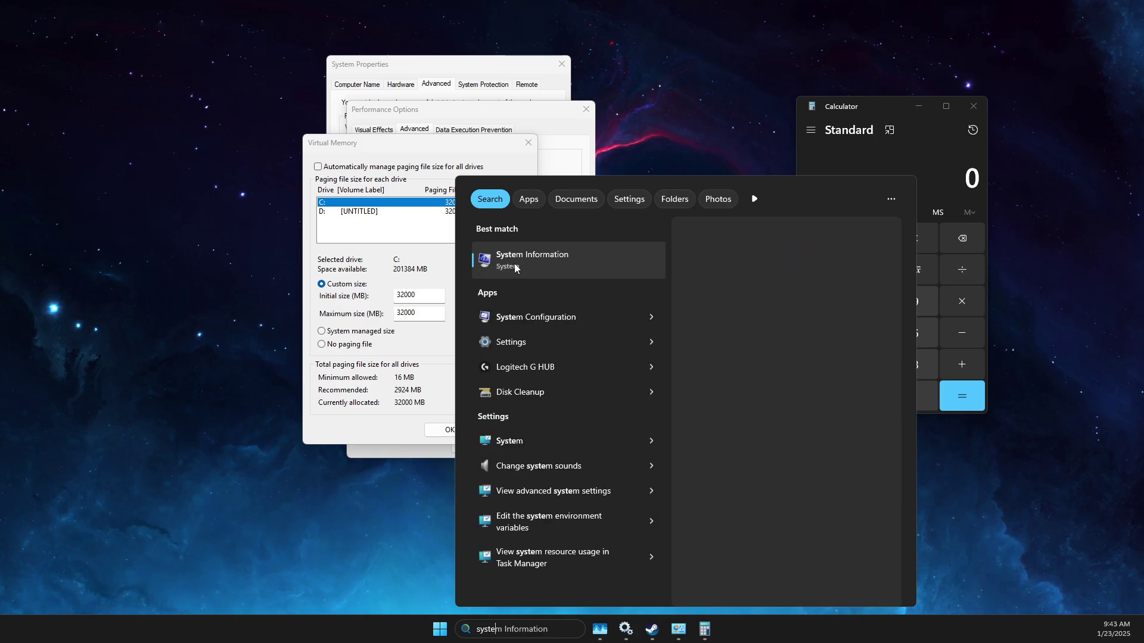
left_click(516, 267)
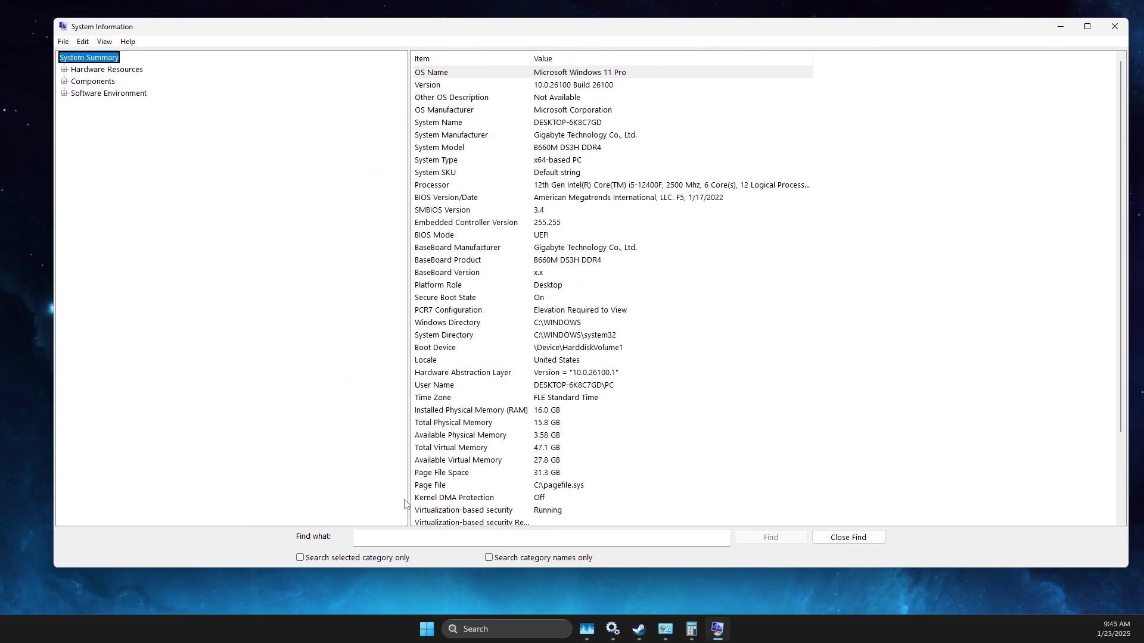
left_click(446, 411)
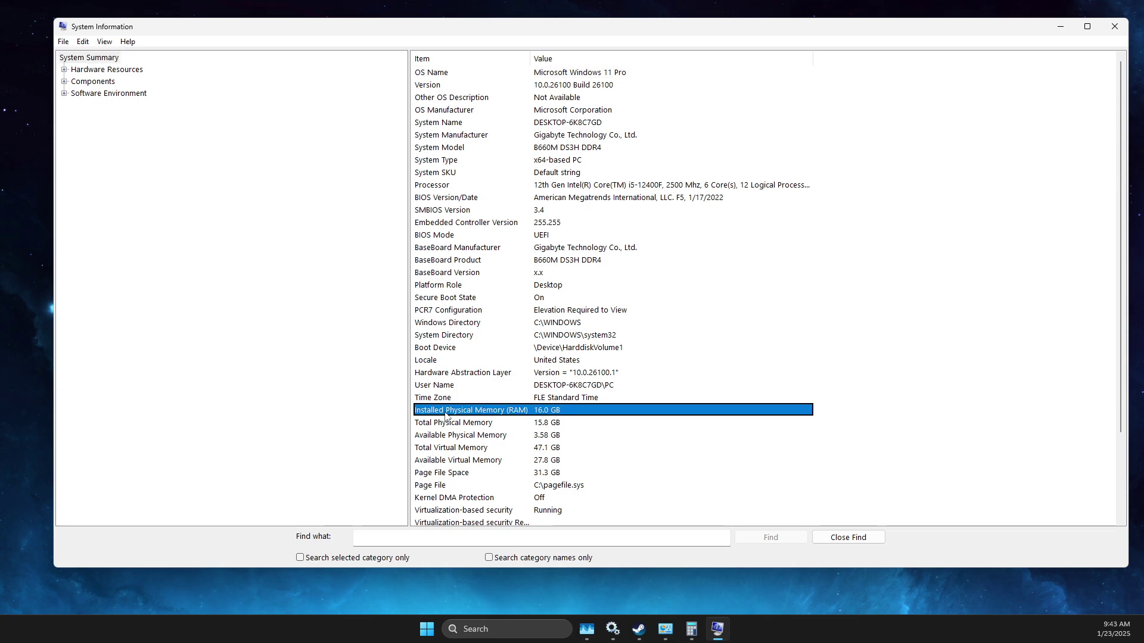
left_click(1061, 26)
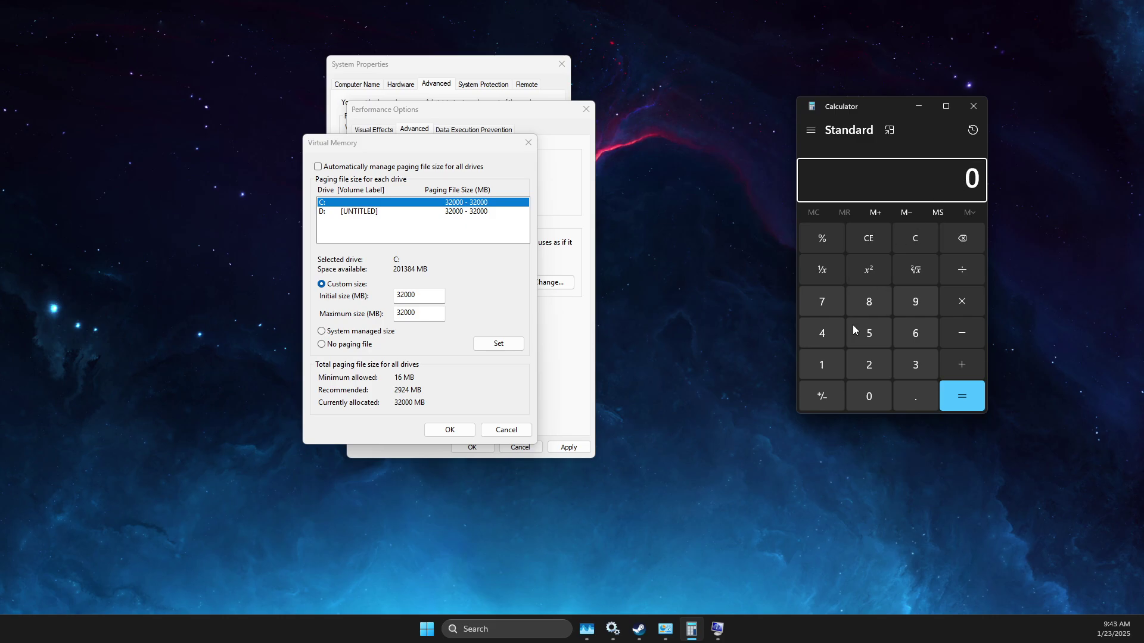
Multiply 16 by 2000 in Calculator to work out the paging file size in MB.
left_click(818, 367)
left_click(915, 331)
left_click(961, 304)
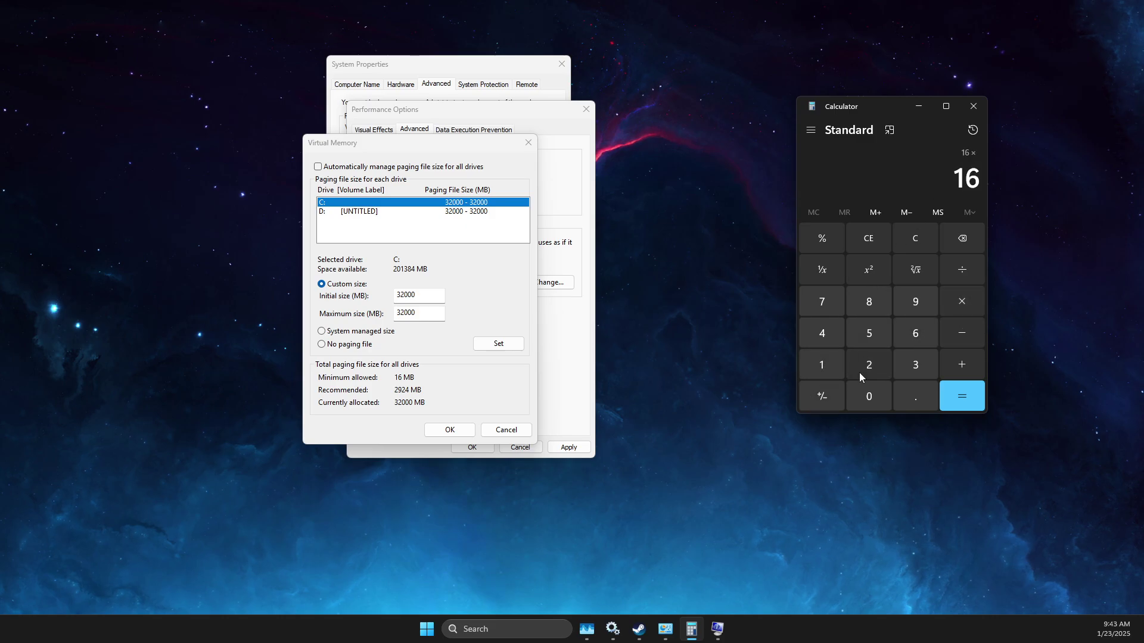
left_click(864, 364)
triple_click(868, 398)
left_click(949, 397)
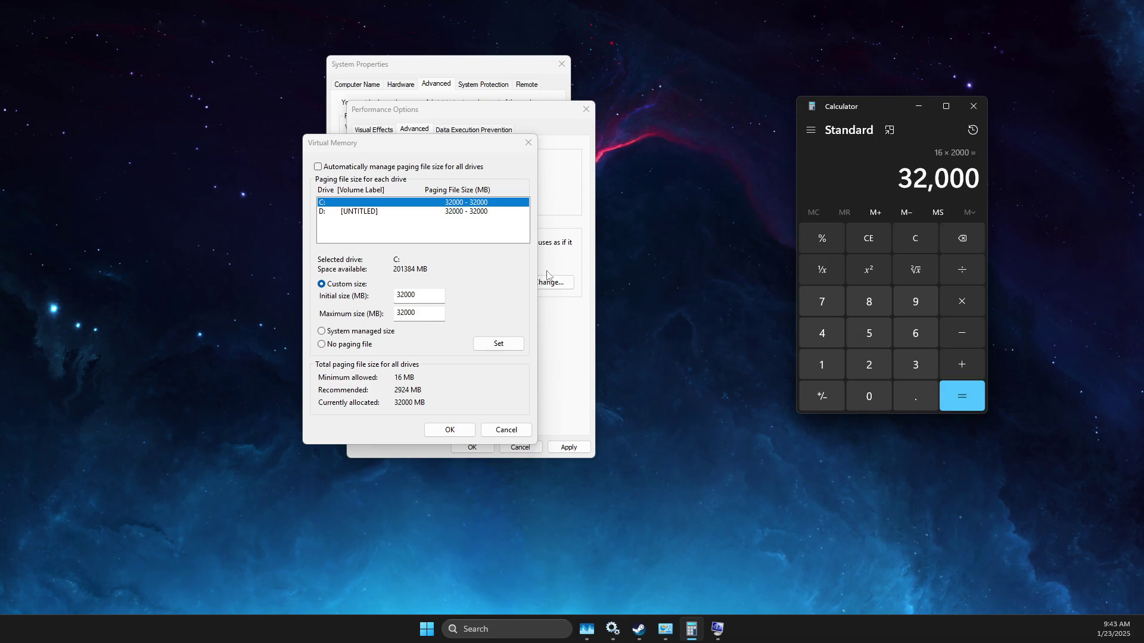
Confirm the 32000 MB custom paging file size for drive C:, apply the performance options, and close System Properties.
left_click(417, 295)
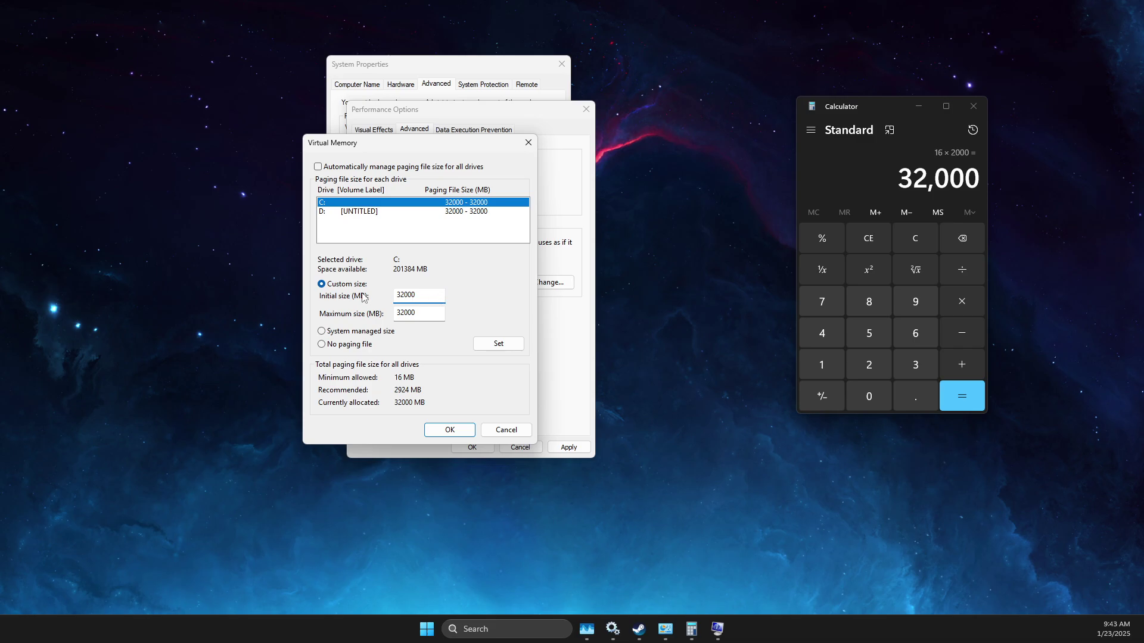
left_click(450, 429)
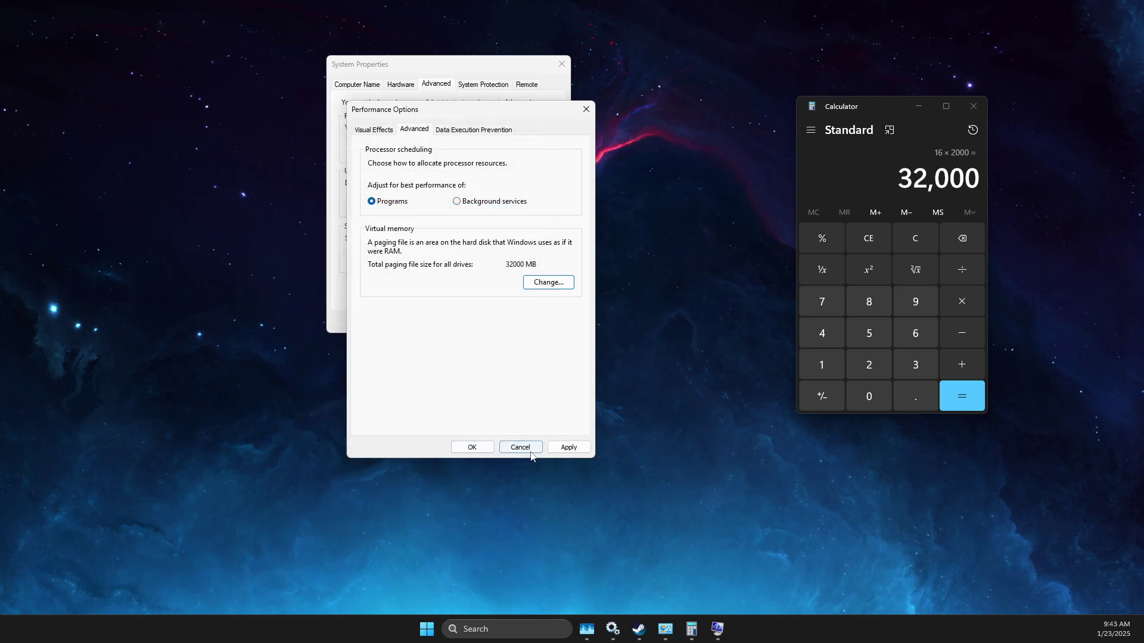
left_click(567, 448)
left_click(470, 448)
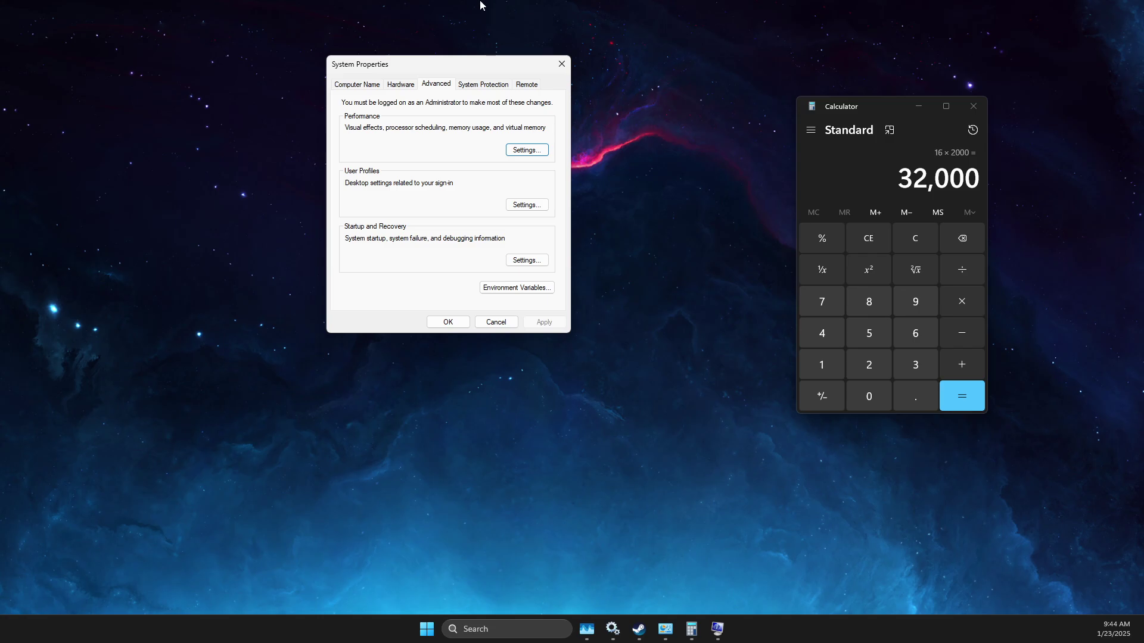
left_click(562, 64)
Find and open Storage settings, and show the temporary files of the local disk C:.
left_click(510, 630)
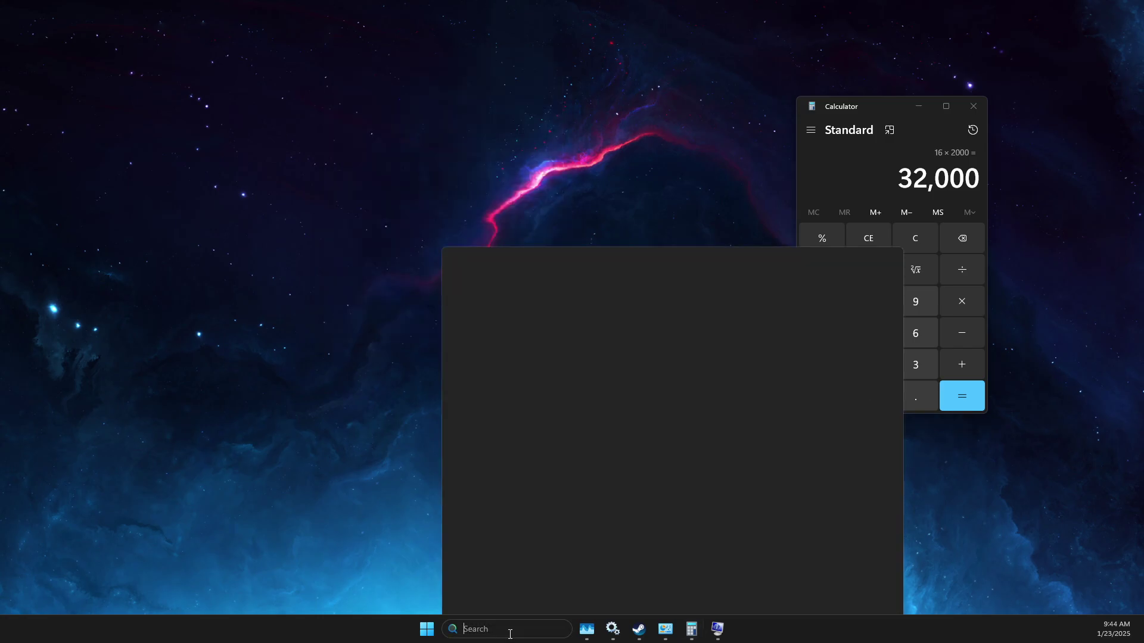
type("storage settings")
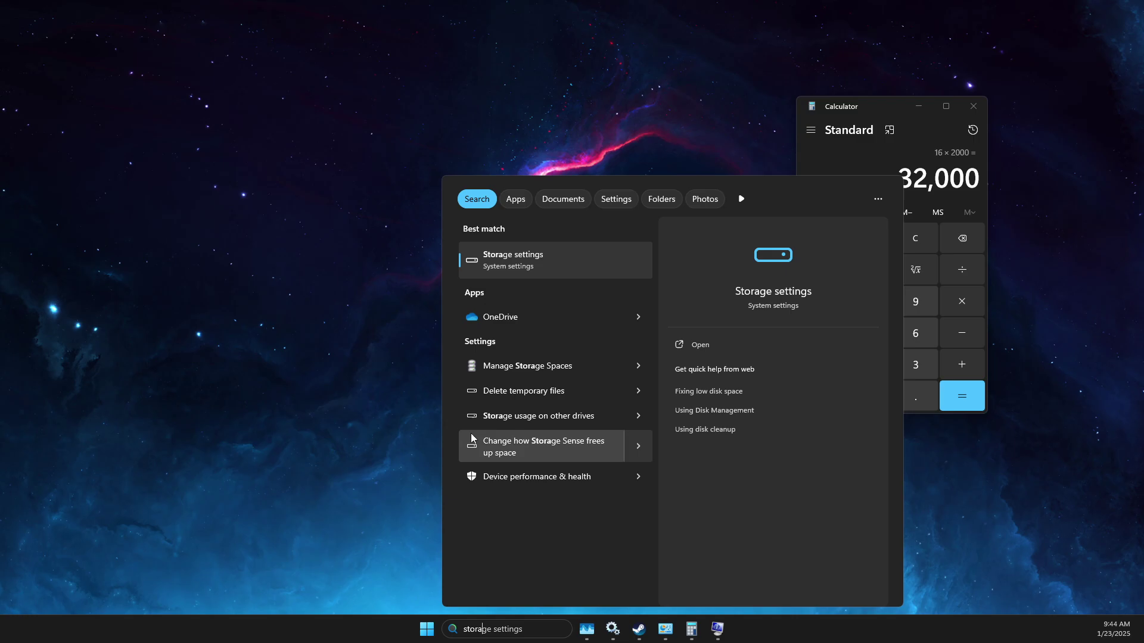
left_click(525, 262)
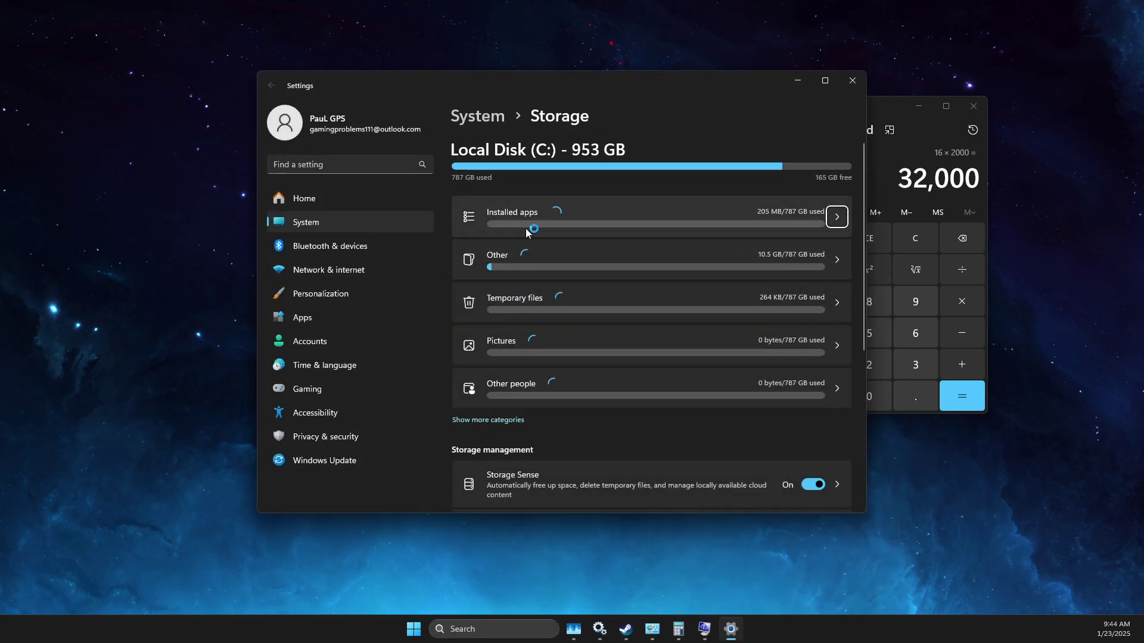
left_click(523, 300)
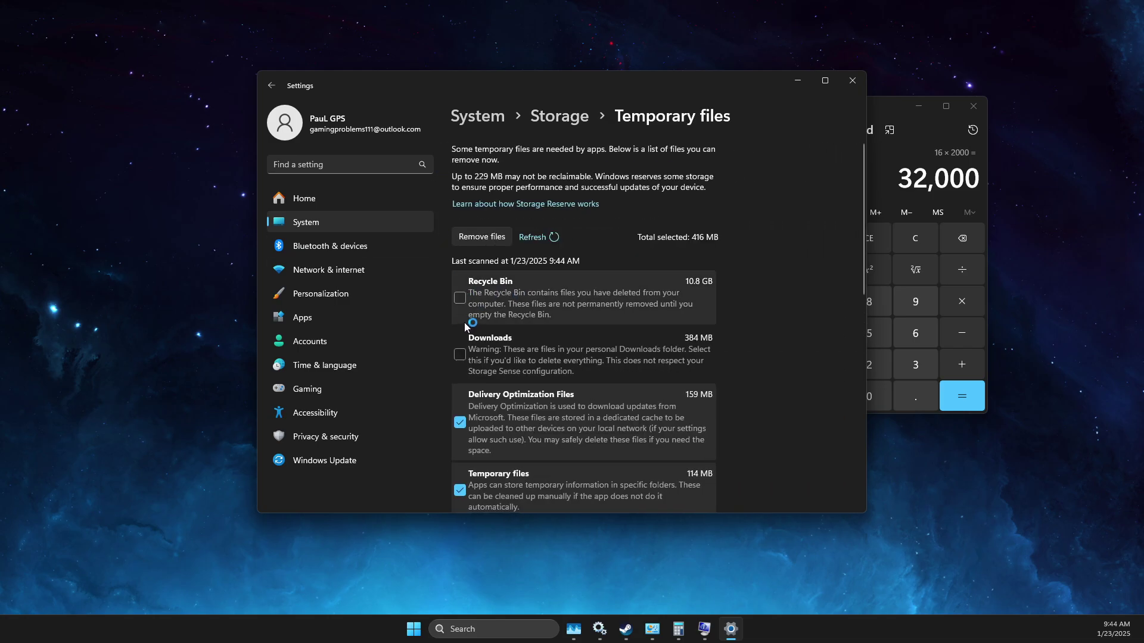
Include the Recycle Bin in the temporary files selection and remove the selected files, confirming the deletion.
left_click(462, 299)
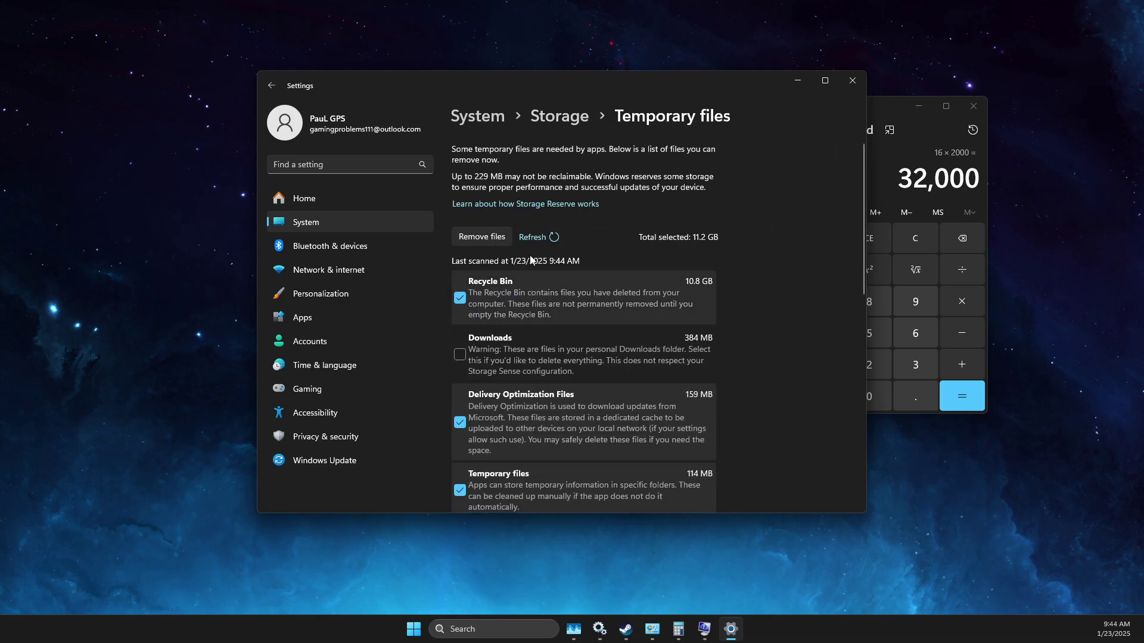
left_click(493, 239)
left_click(505, 329)
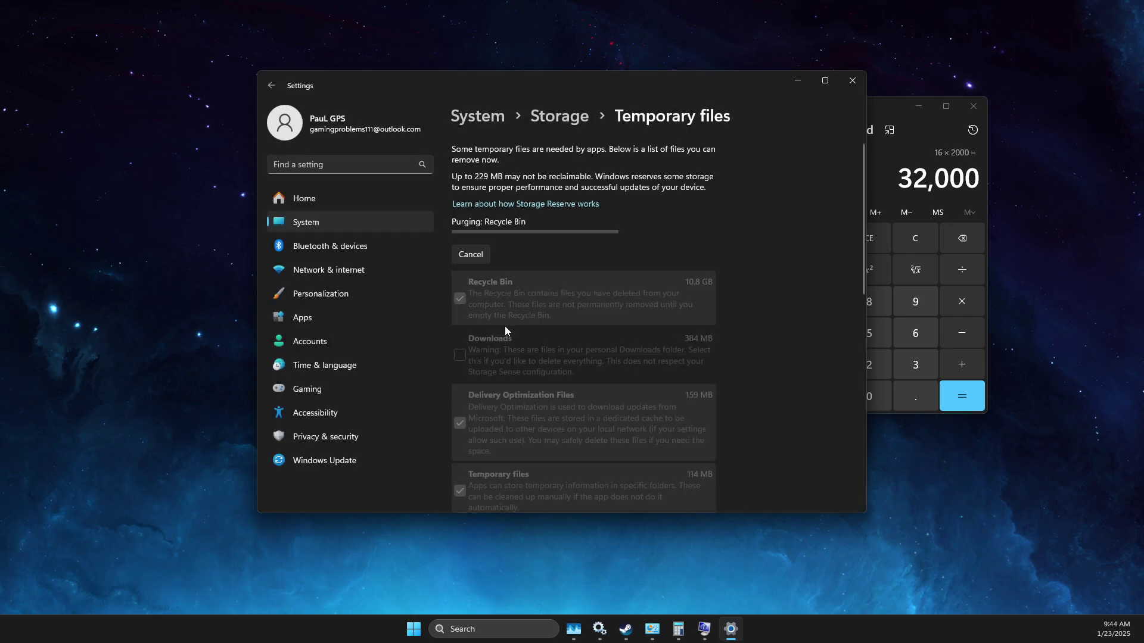
Minimize Settings, find and open Task Manager, and check the enable or disable options for the Xbox startup app.
left_click(791, 80)
left_click(494, 627)
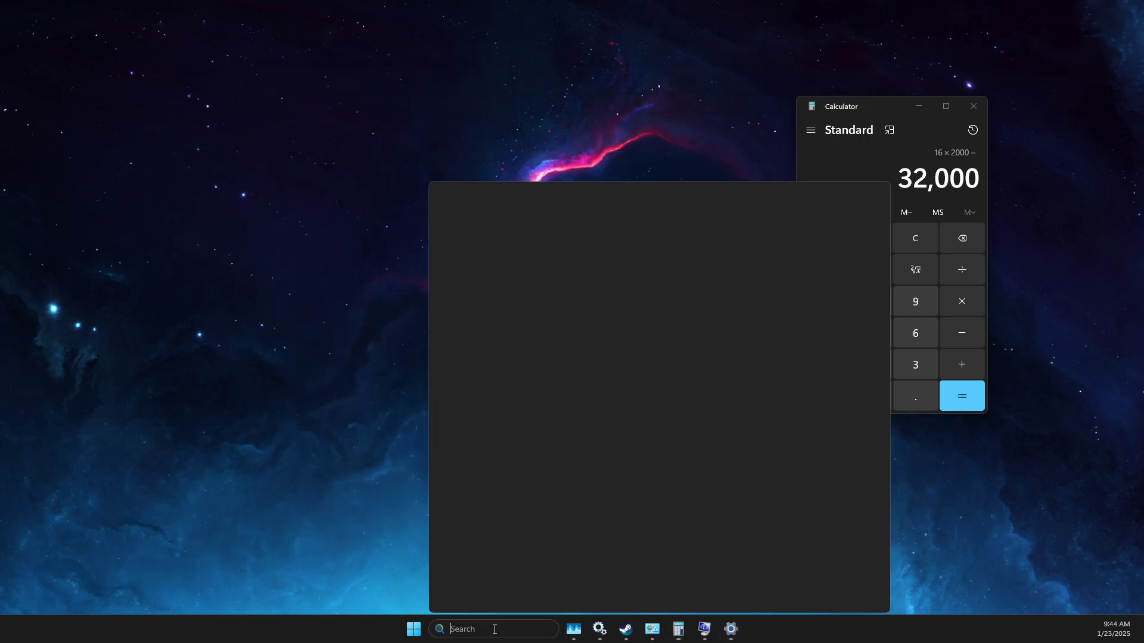
type("task")
left_click(495, 271)
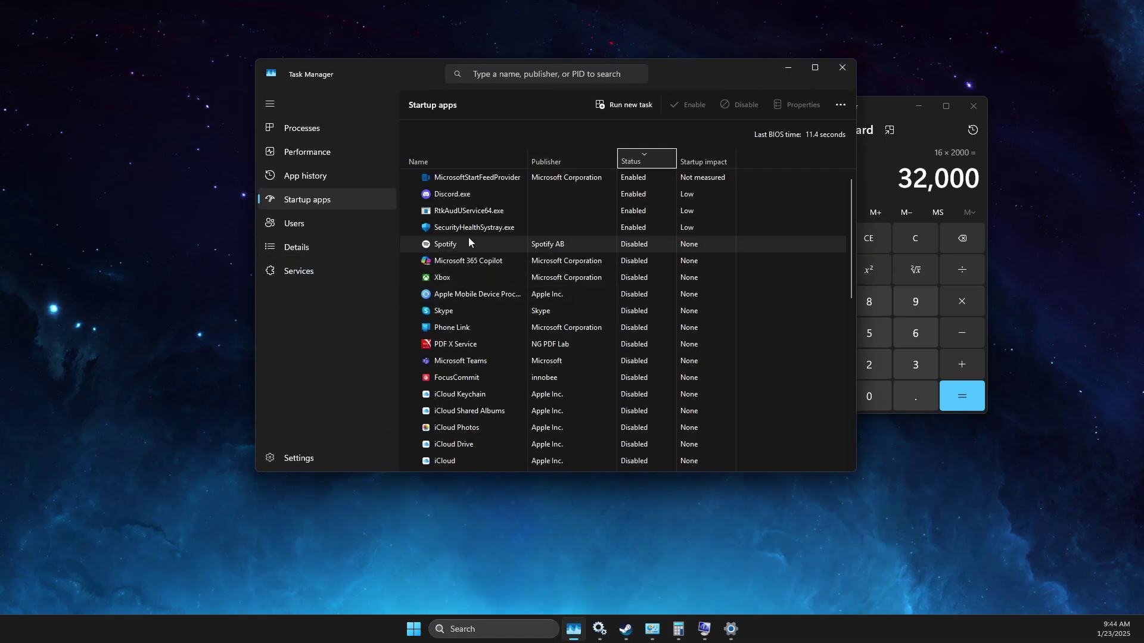
left_click(446, 281)
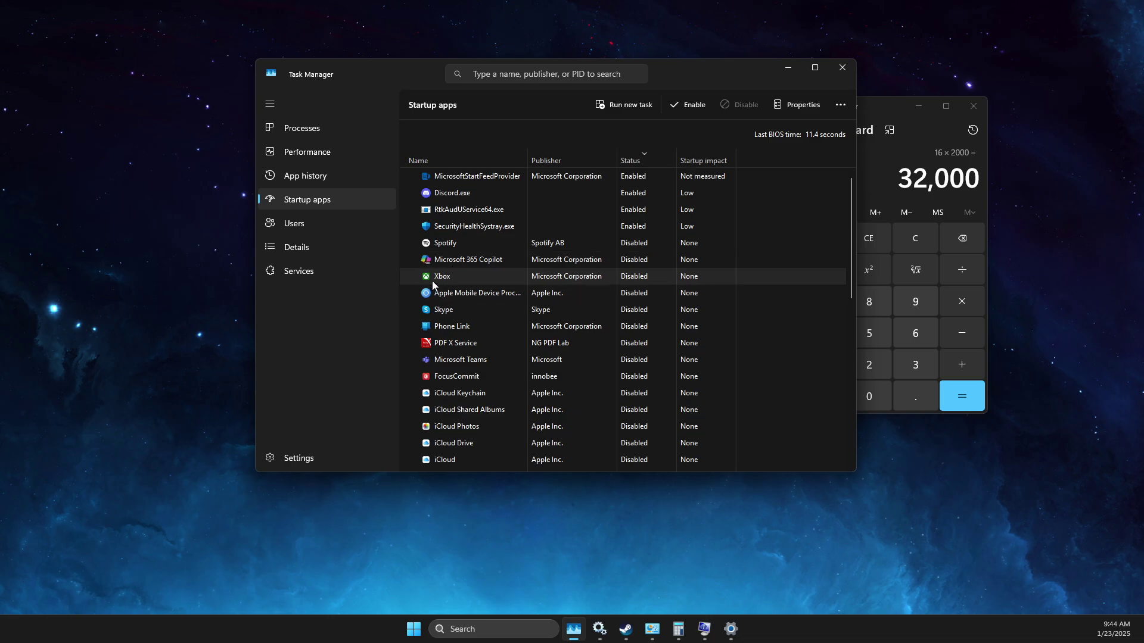
right_click(450, 276)
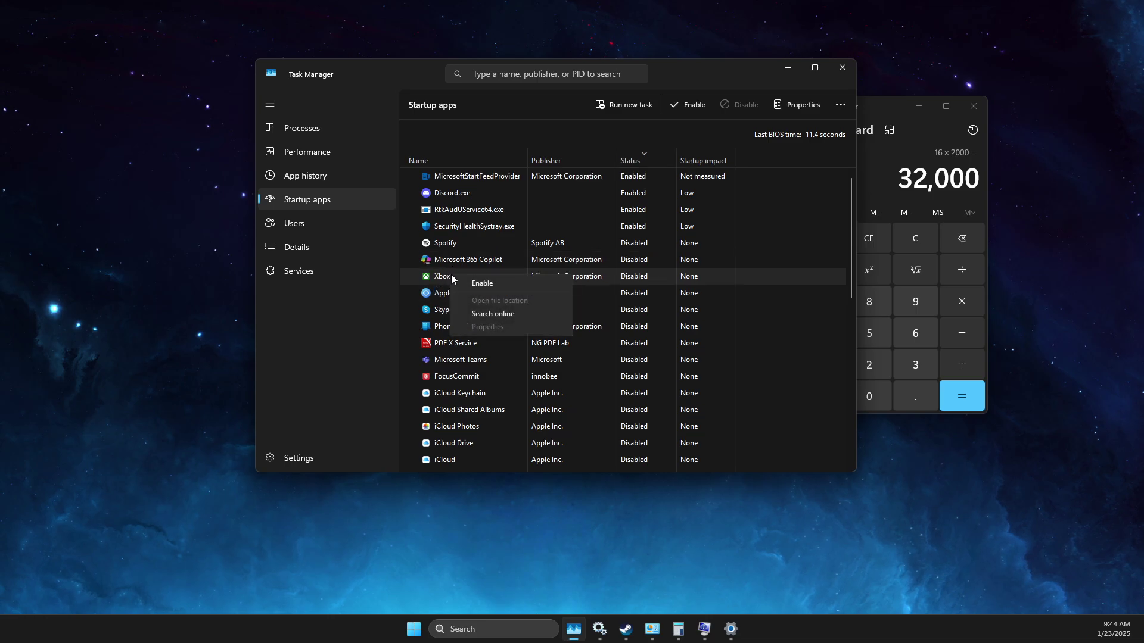
View the priority options of the Battle.net.exe process in the process details, and close Task Manager and Calculator.
left_click(289, 248)
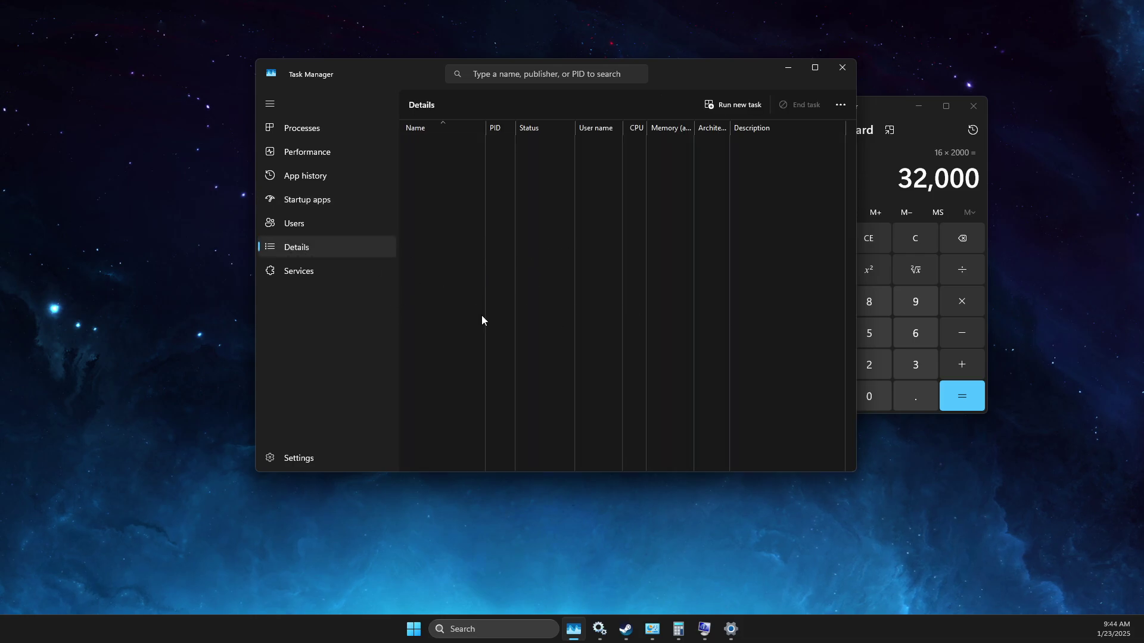
left_click(296, 226)
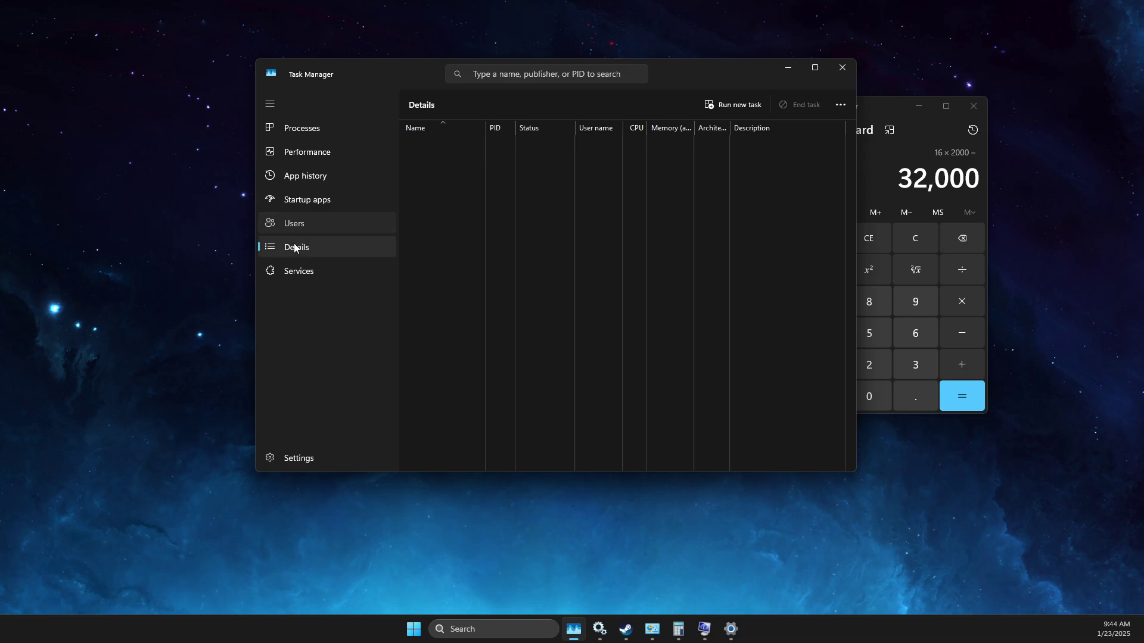
left_click(291, 249)
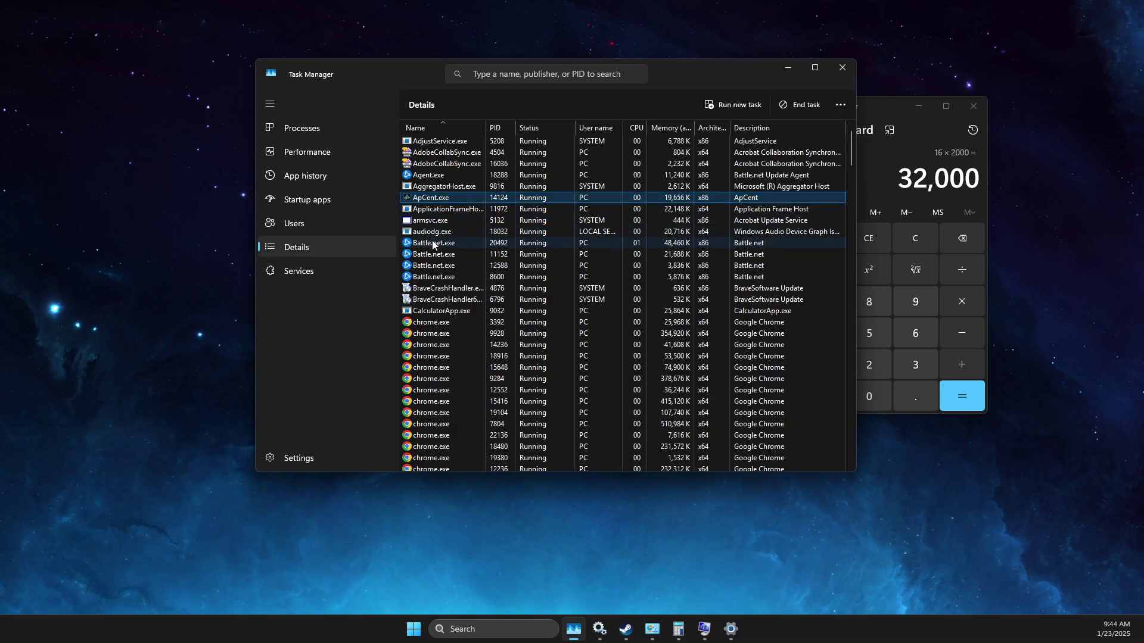
left_click(468, 244)
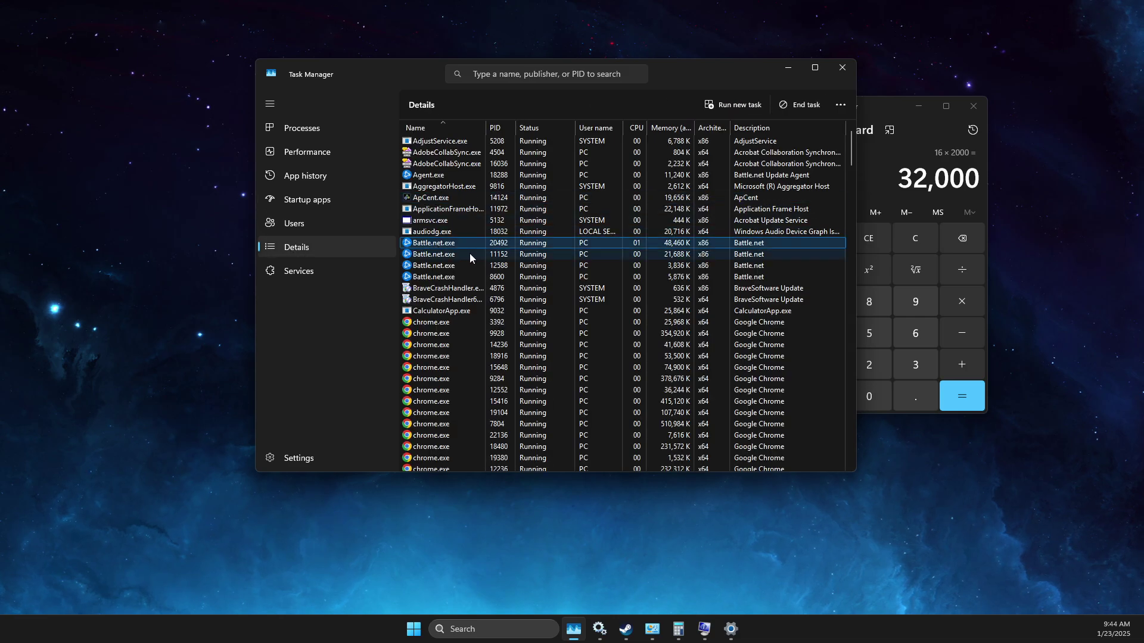
right_click(430, 247)
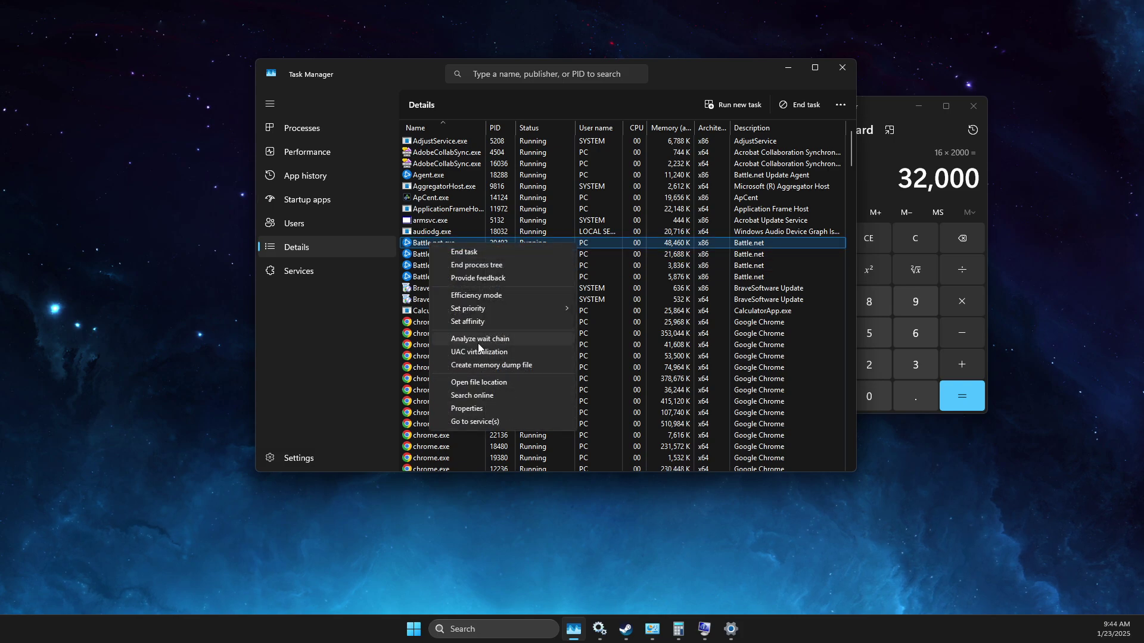
mouse_move(524, 309)
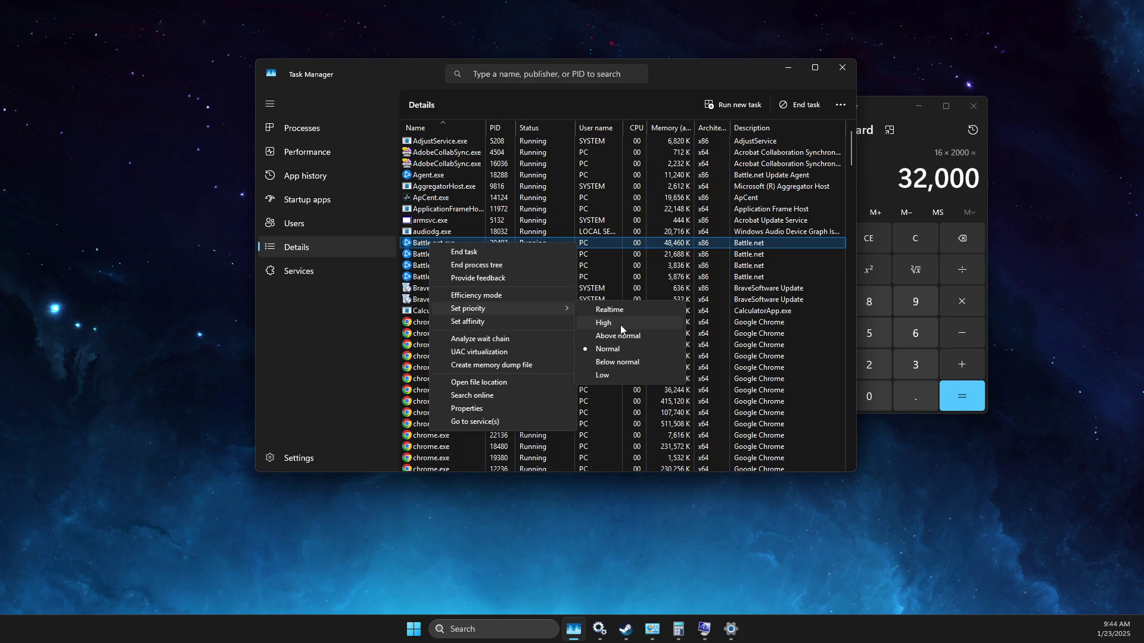
left_click(849, 67)
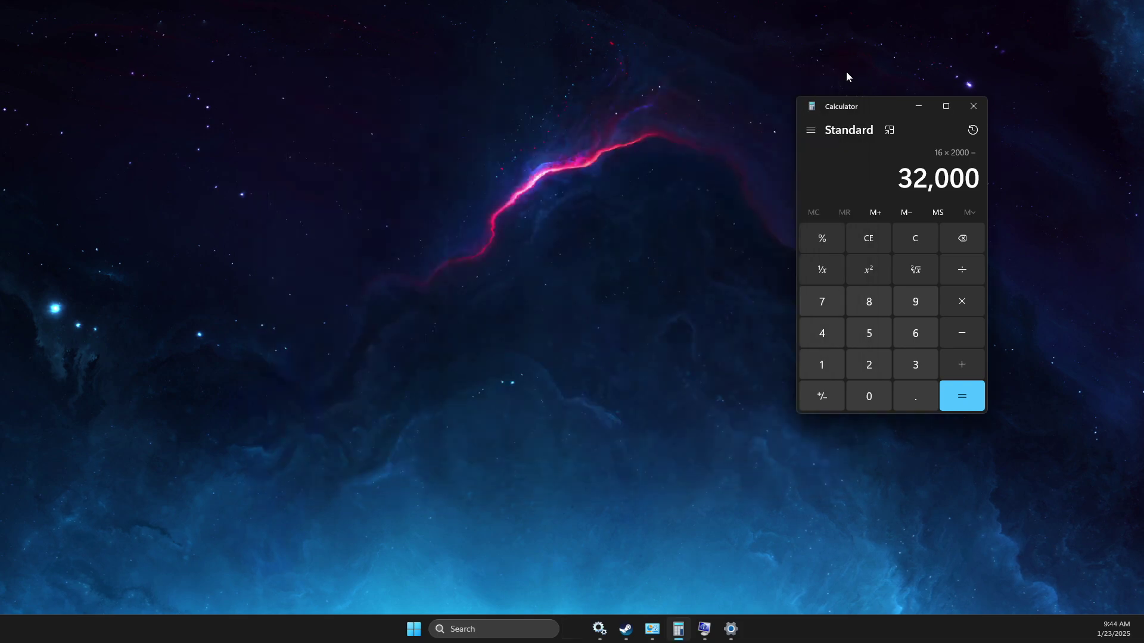
left_click(974, 105)
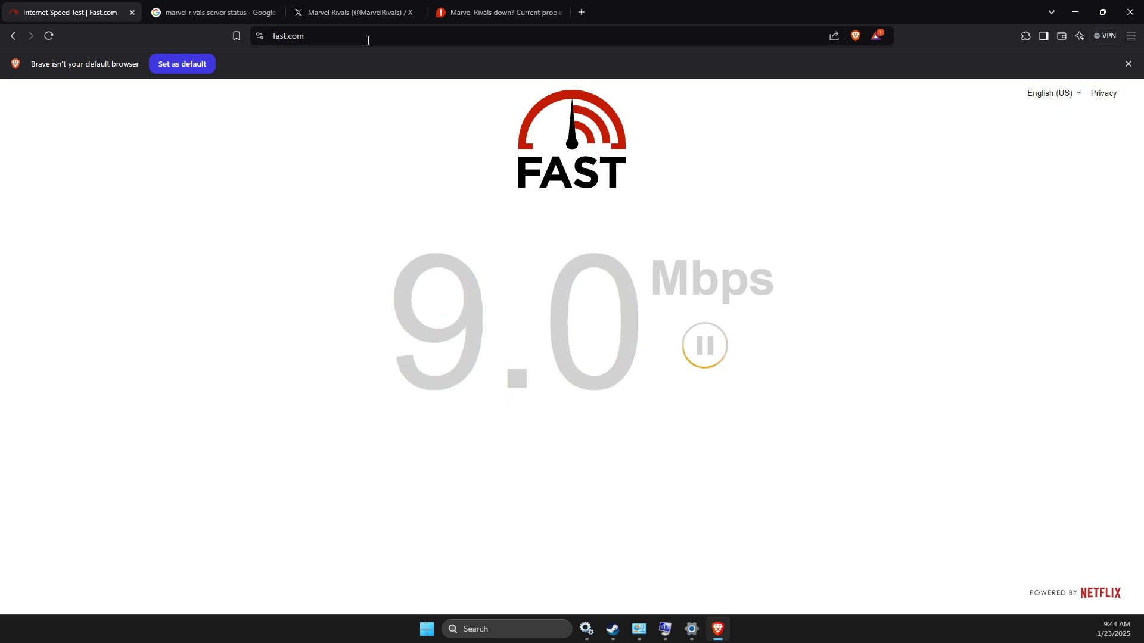
Close the three Marvel Rivals pages in Brave, keeping the Fast.com speed test, and minimize the browser.
left_click(275, 12)
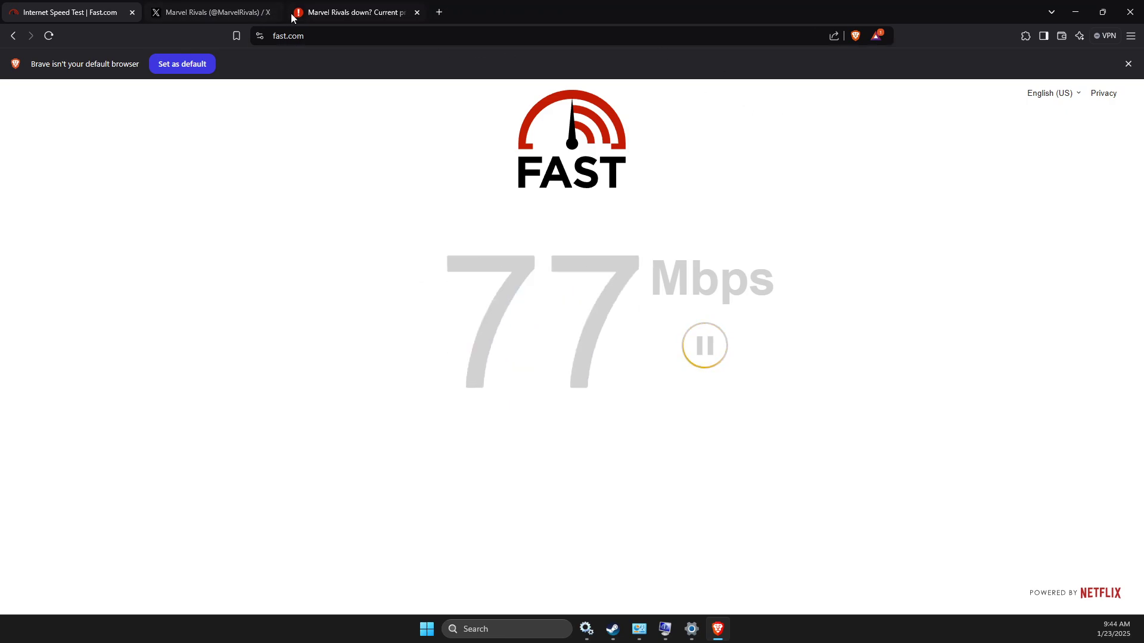
left_click(275, 12)
left_click(277, 12)
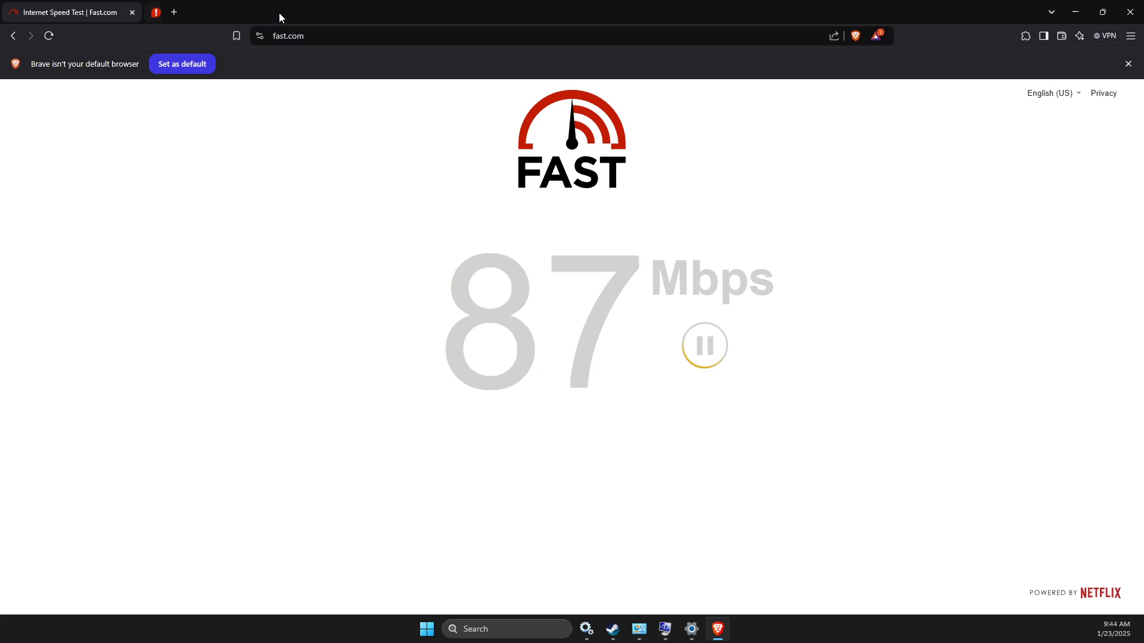
left_click(1077, 10)
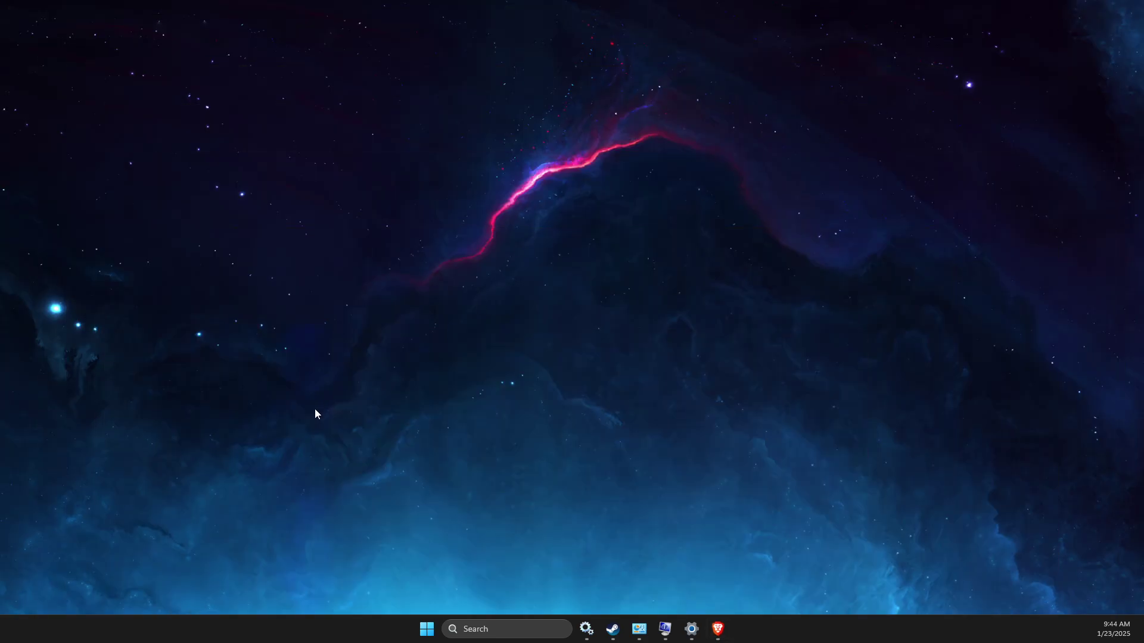
Find Command Prompt and run it as administrator.
left_click(503, 630)
type("ip")
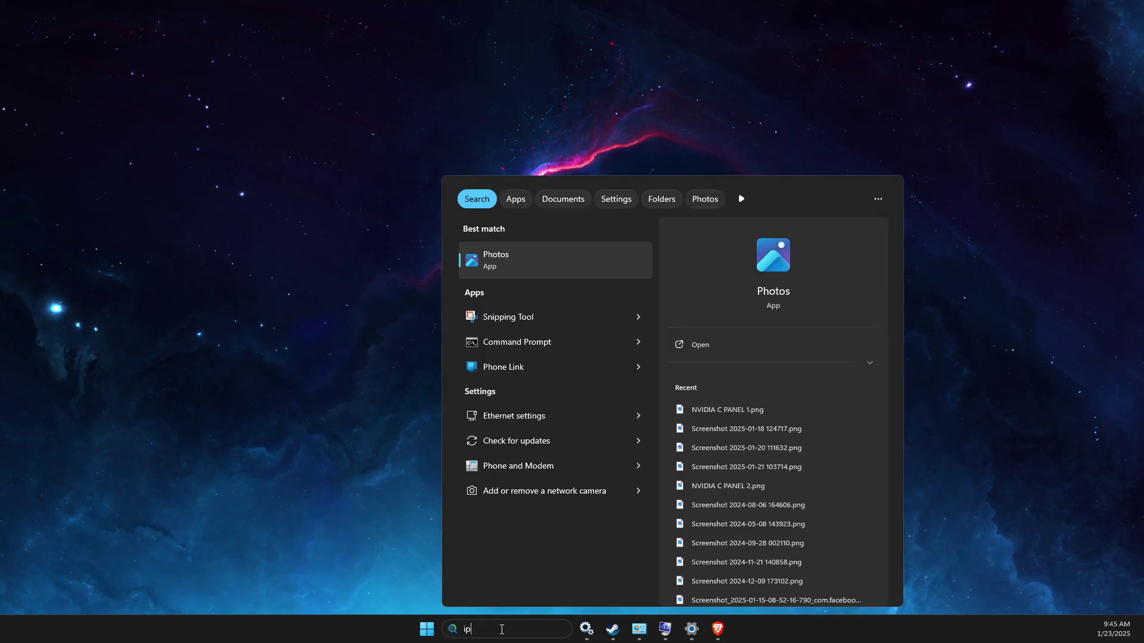
key("BackSpace")
key("BackSpace")
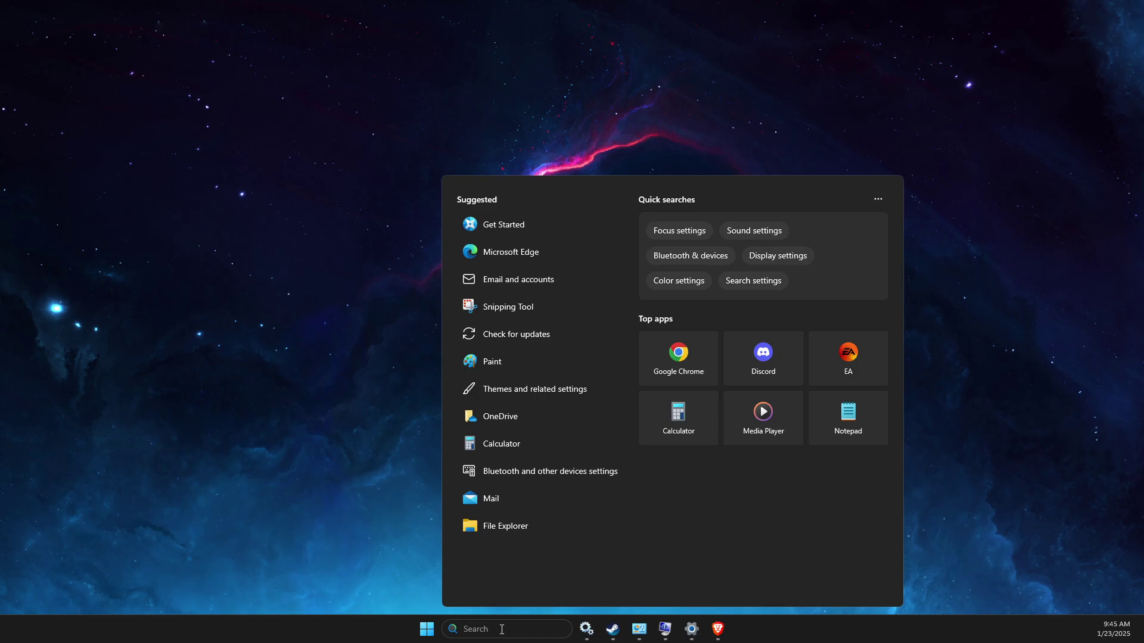
type("comm")
right_click(503, 255)
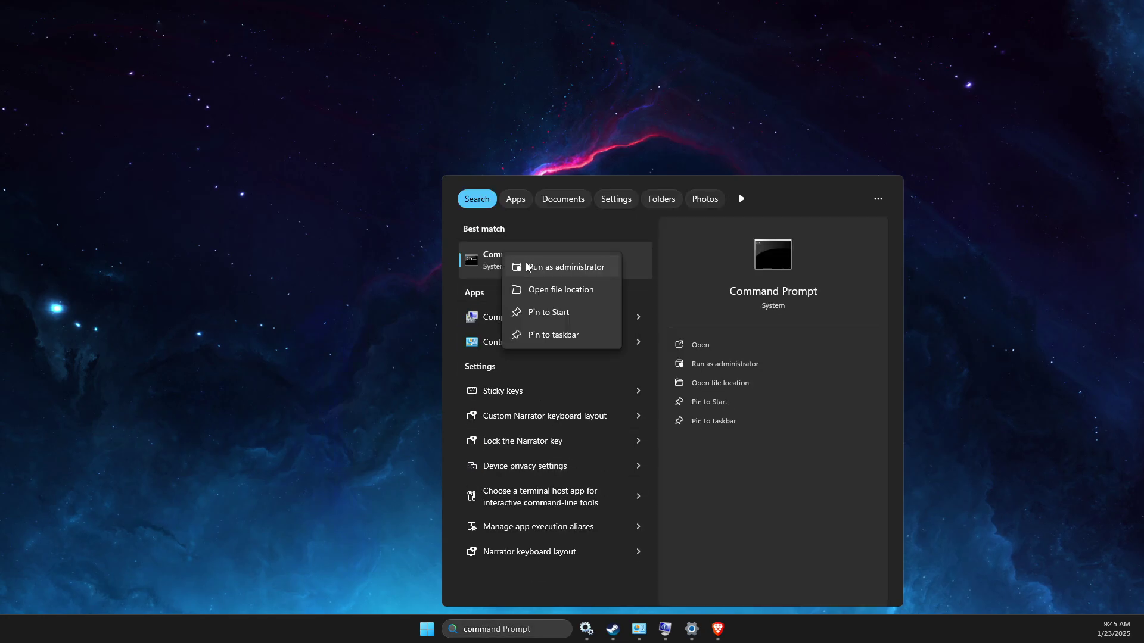
left_click(527, 268)
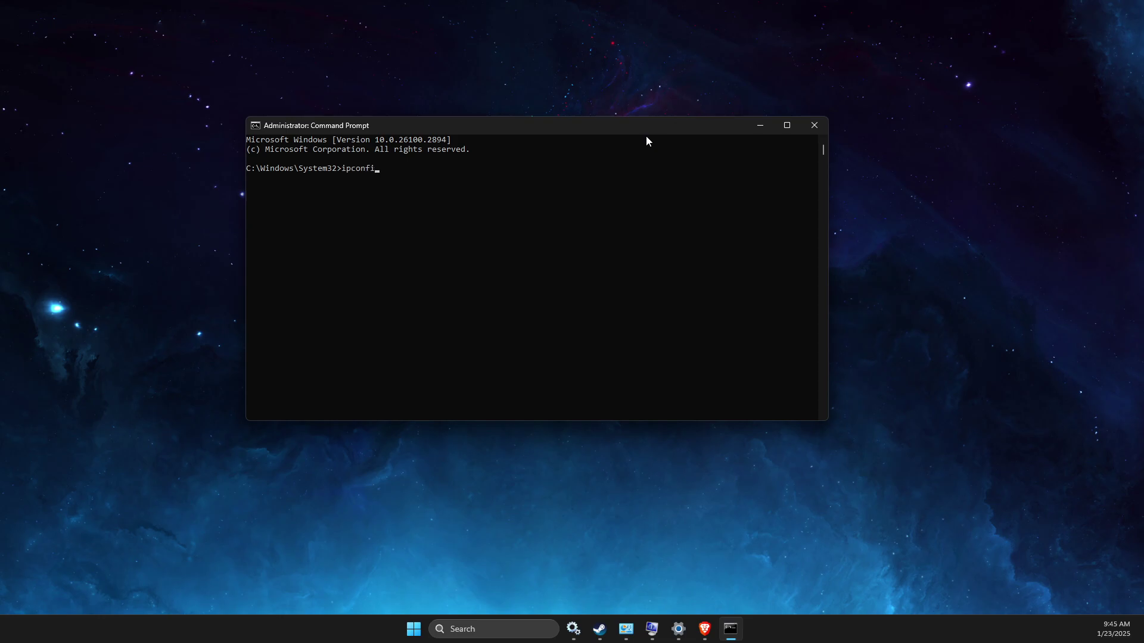
Flush the DNS cache with ipconfig /flushdns, reset Winsock with netsh winsock reset, and minimize Command Prompt.
type("ipconfig /flushdns")
key("Return")
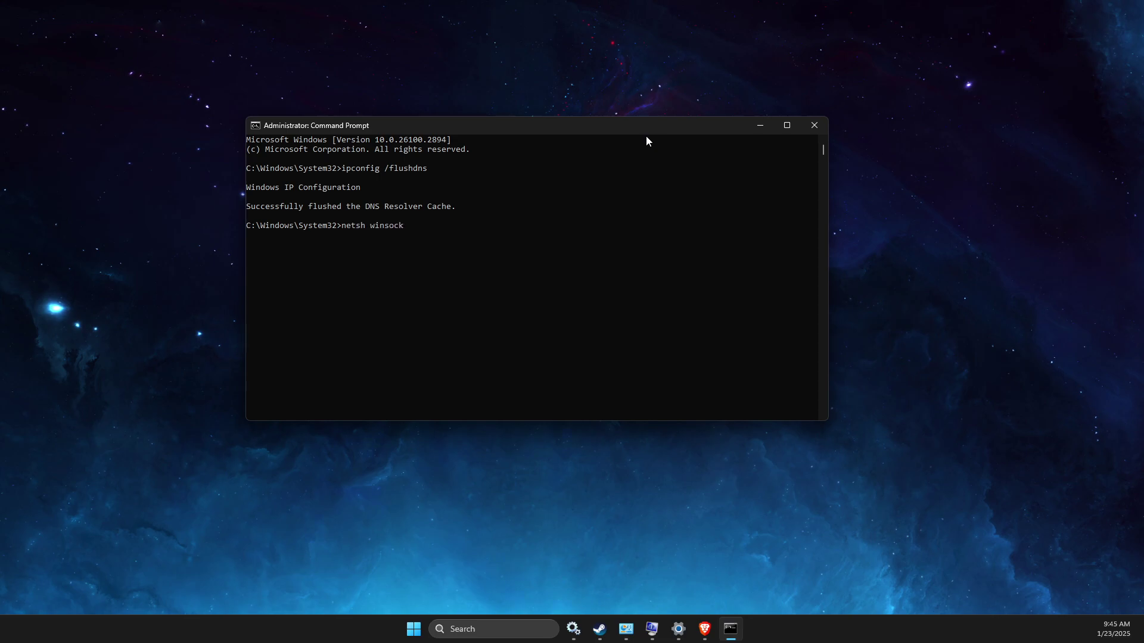
key("Return")
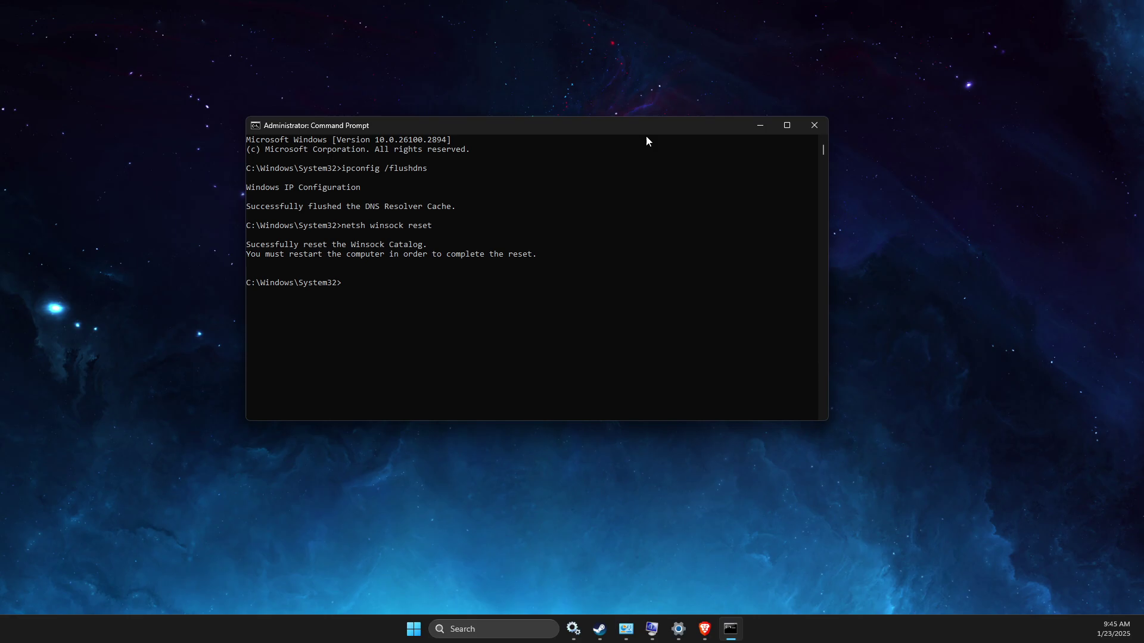
left_click(747, 130)
Find and open Settings, view the Network reset page of the advanced network settings, and return without resetting.
left_click(495, 629)
type("settings")
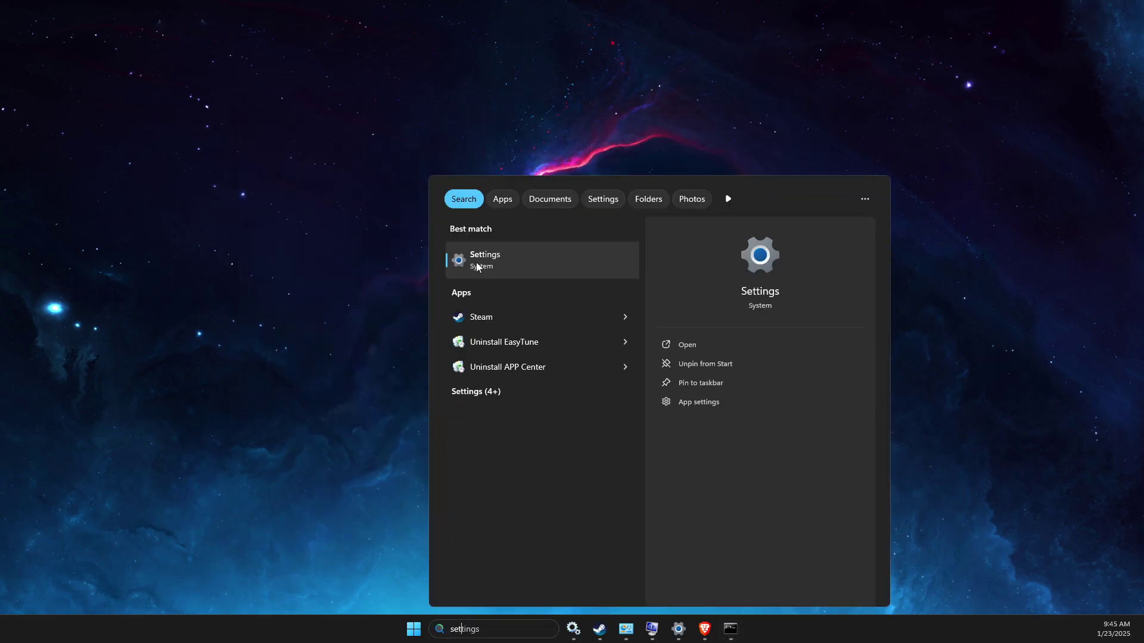
left_click(476, 266)
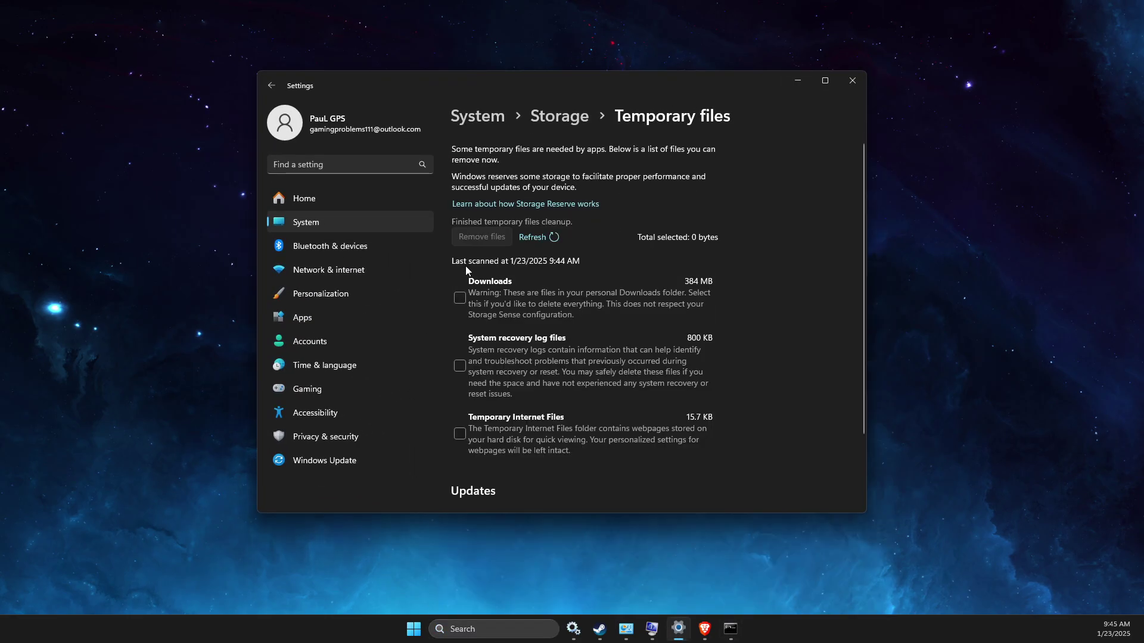
left_click(315, 268)
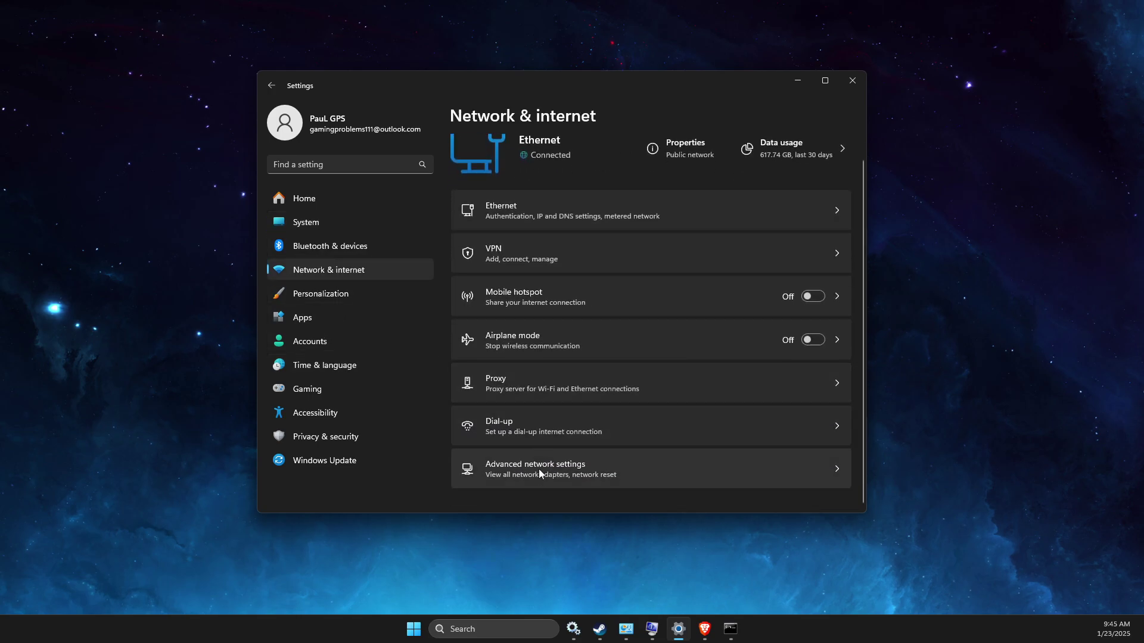
left_click(558, 470)
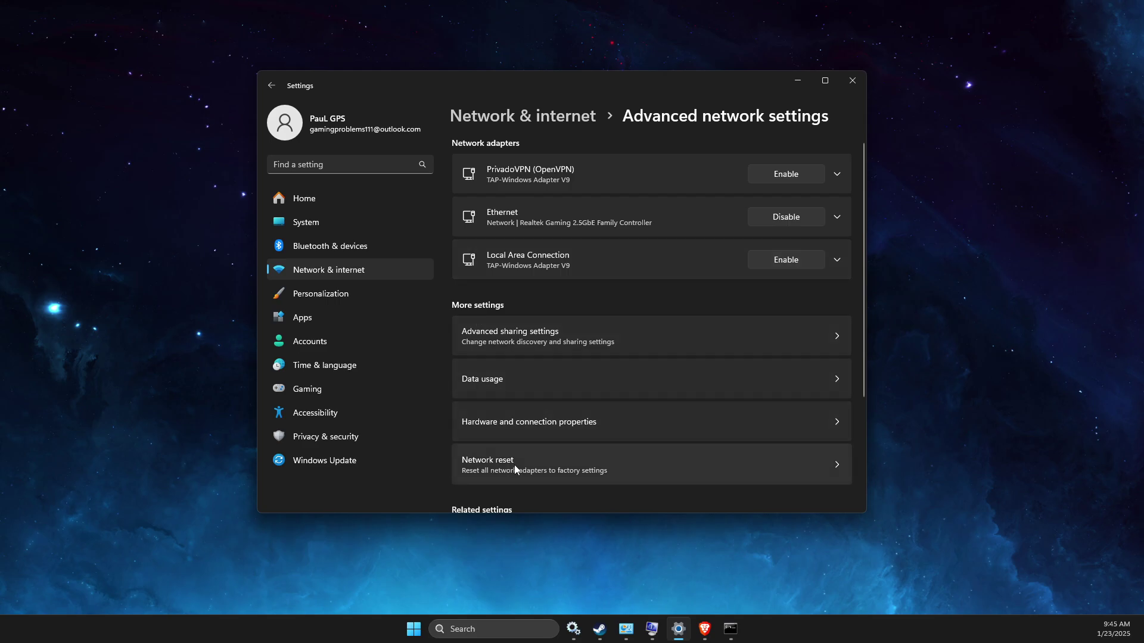
left_click(681, 473)
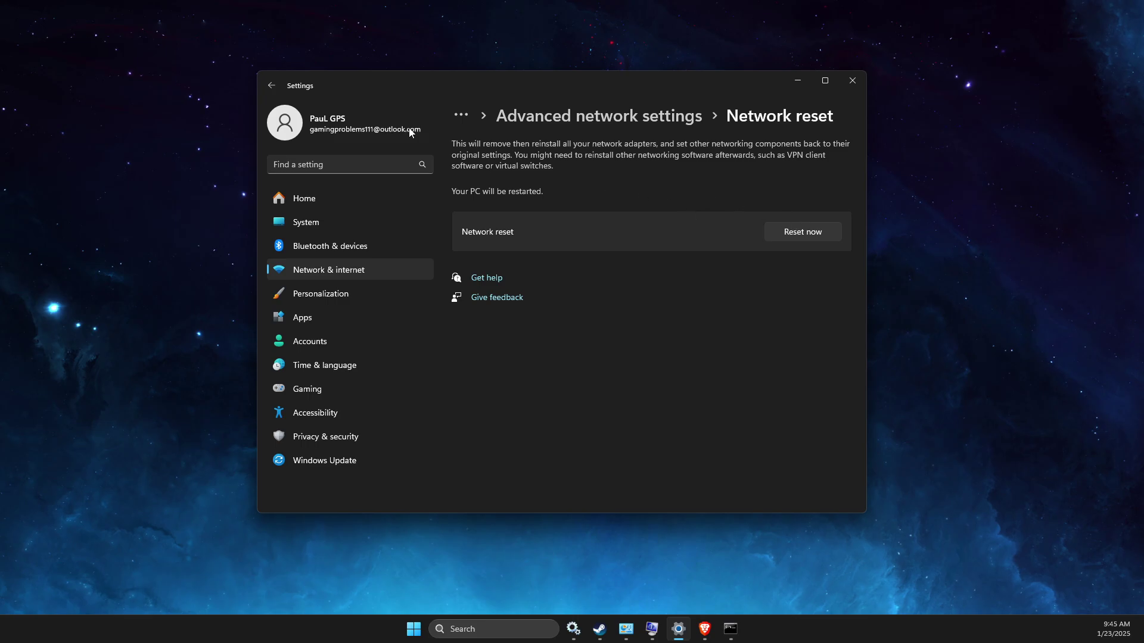
left_click(268, 86)
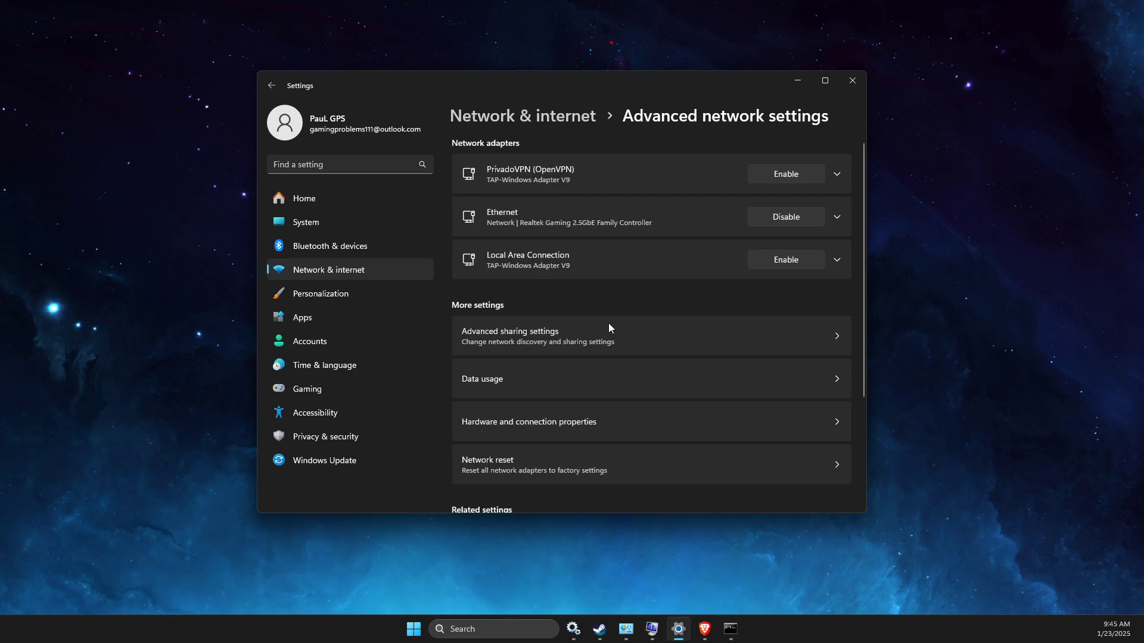
Confirm 8.8.8.8 as preferred and 8.8.4.4 as alternate DNS server in the Ethernet adapter's IPv4 properties, and minimize Settings.
left_click(837, 216)
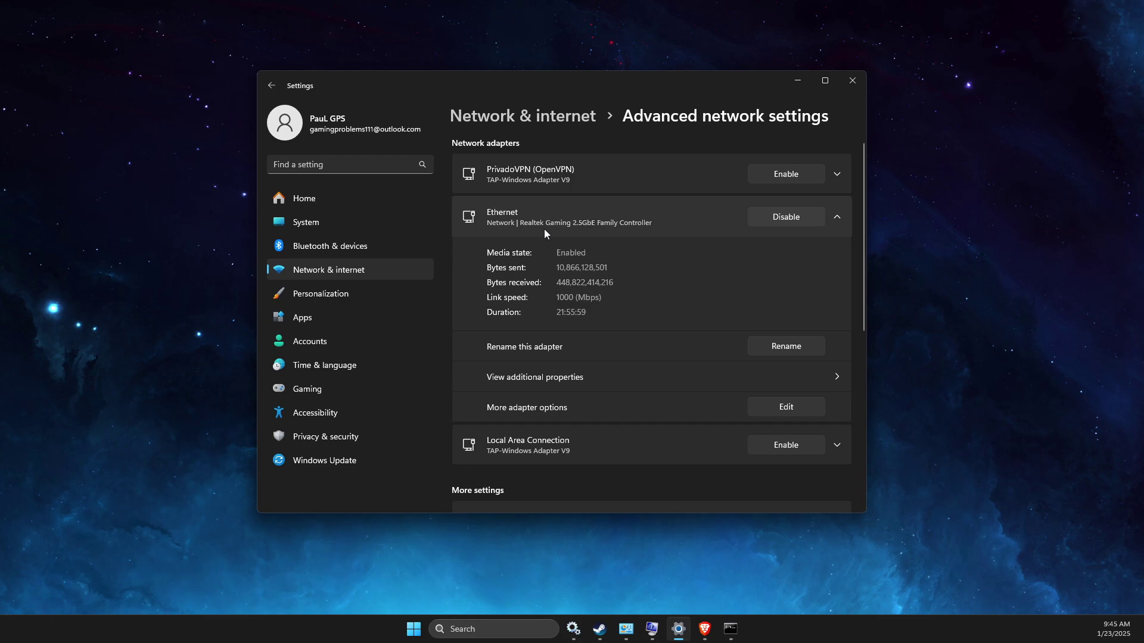
left_click(786, 408)
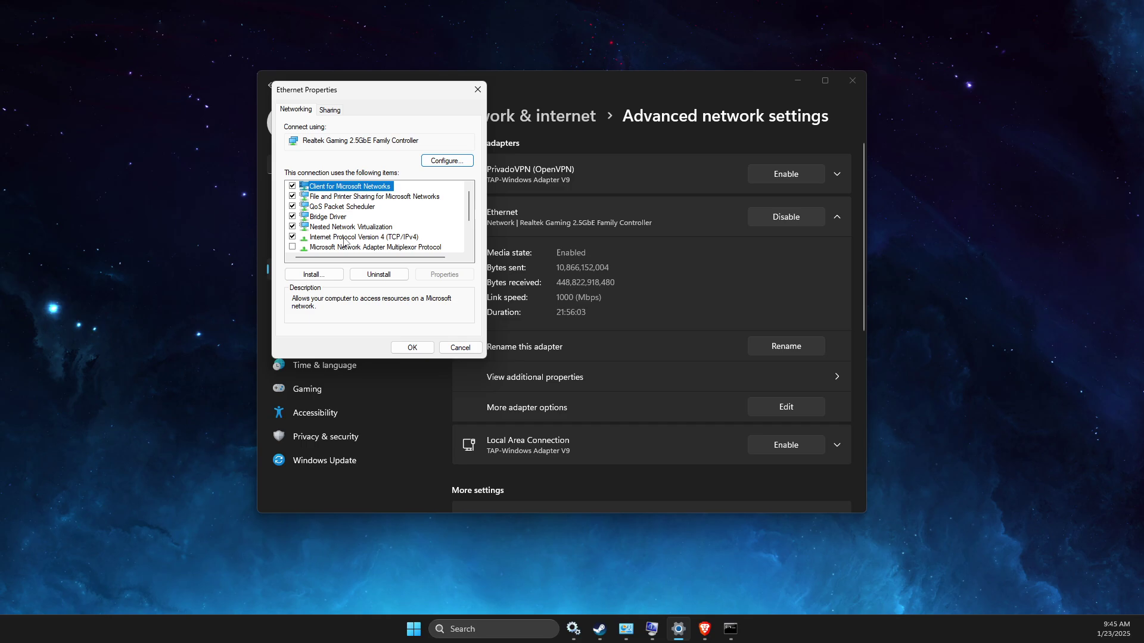
double_click(343, 237)
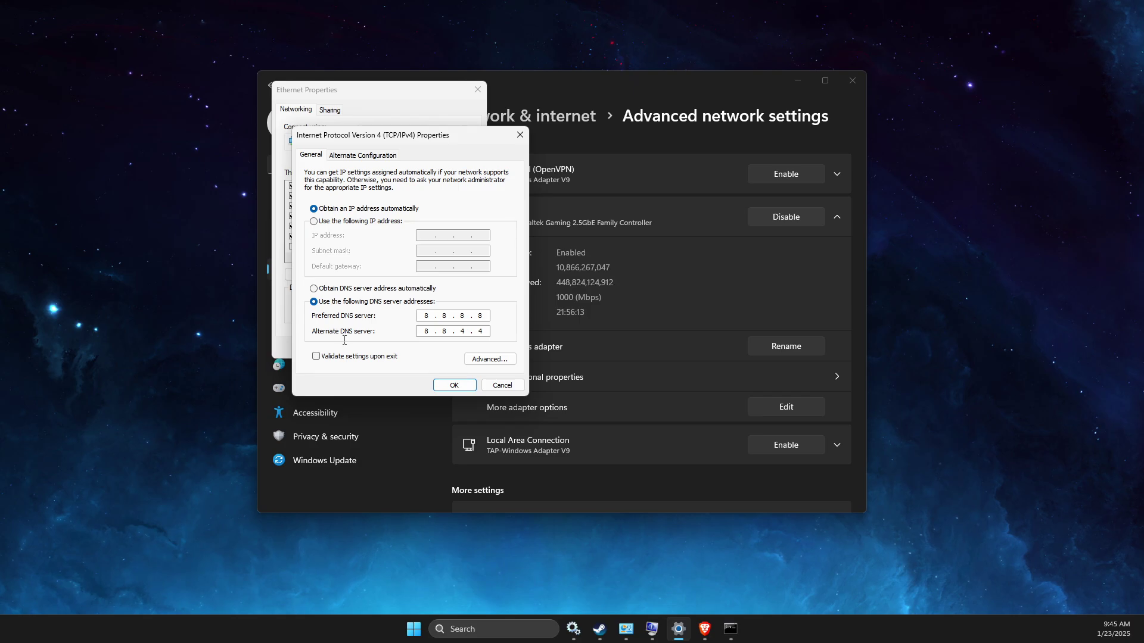
left_click(450, 385)
left_click(416, 349)
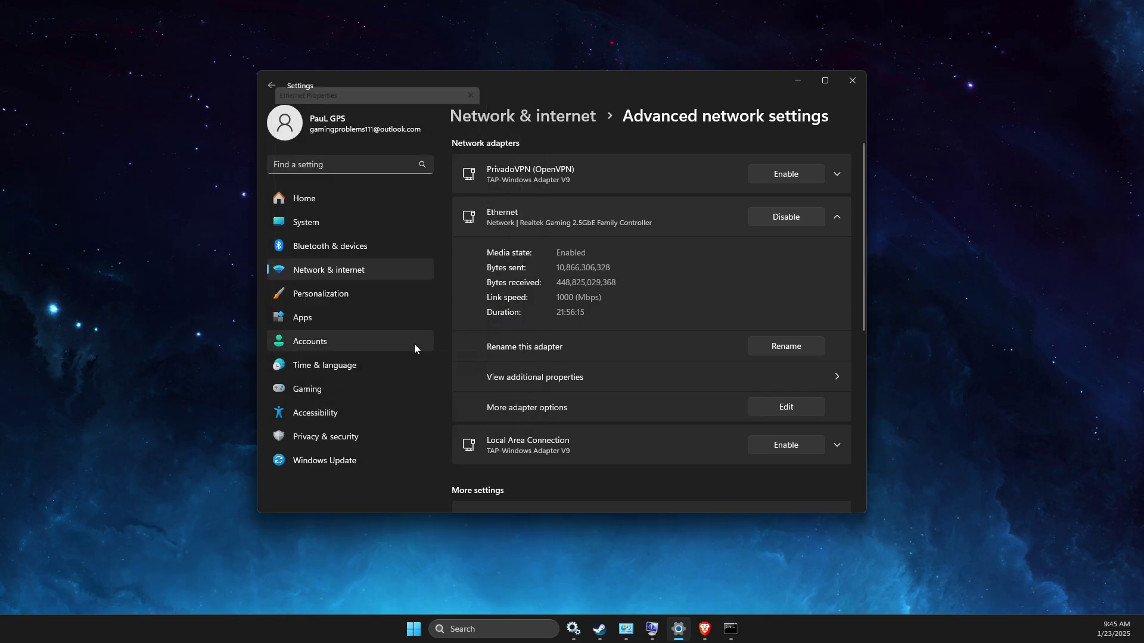
left_click(796, 81)
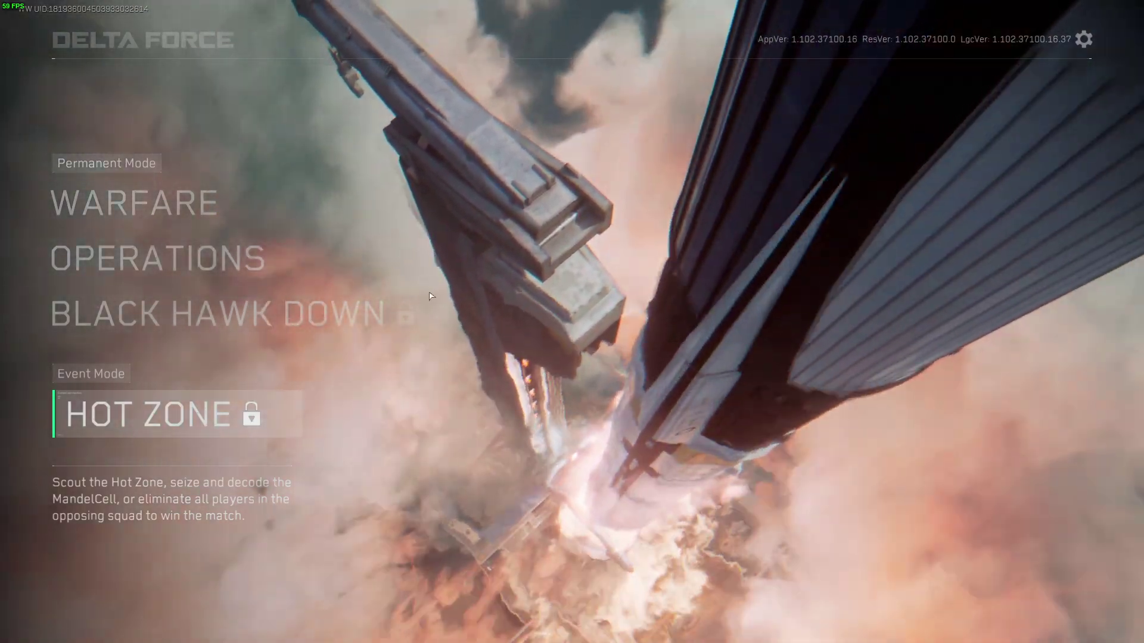
Switch to Delta Force and open its graphics settings.
left_click(431, 296)
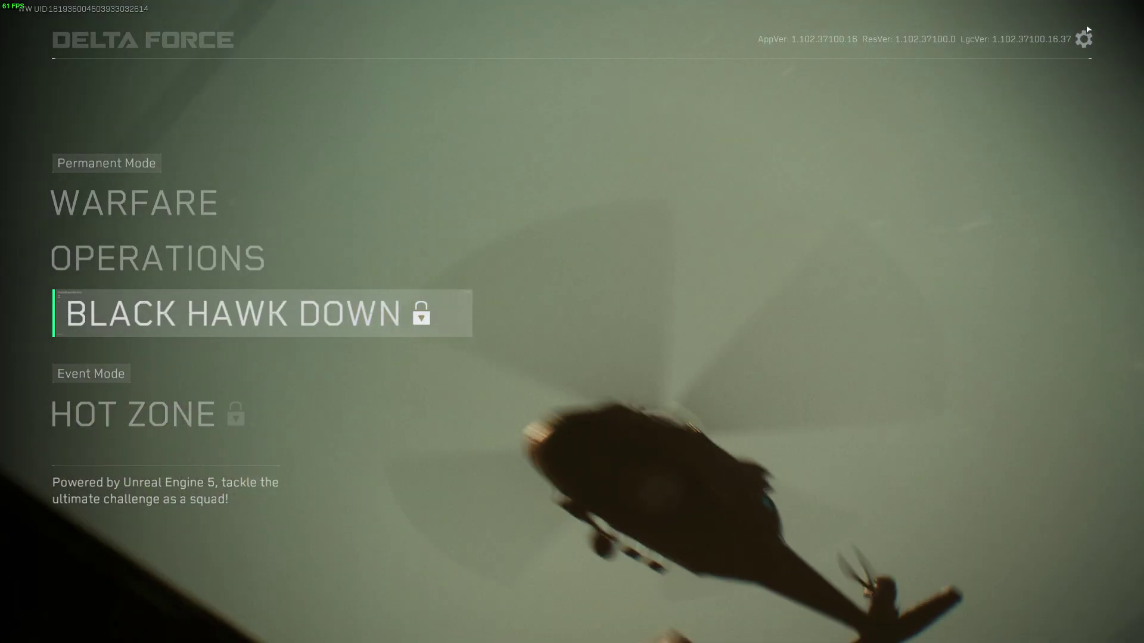
left_click(1085, 33)
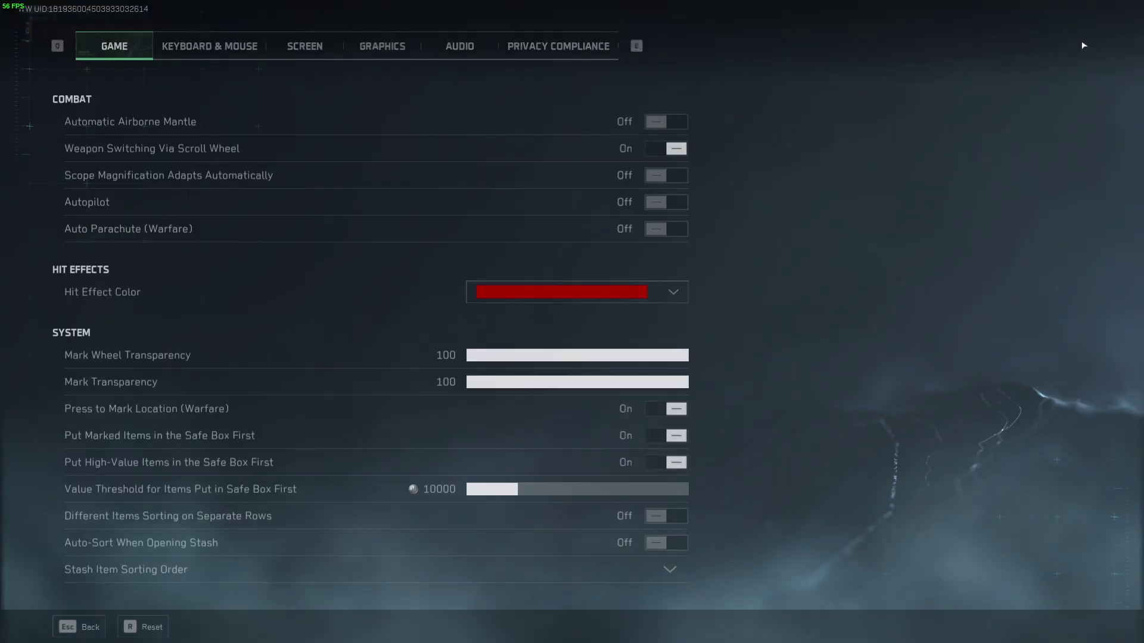
left_click(359, 57)
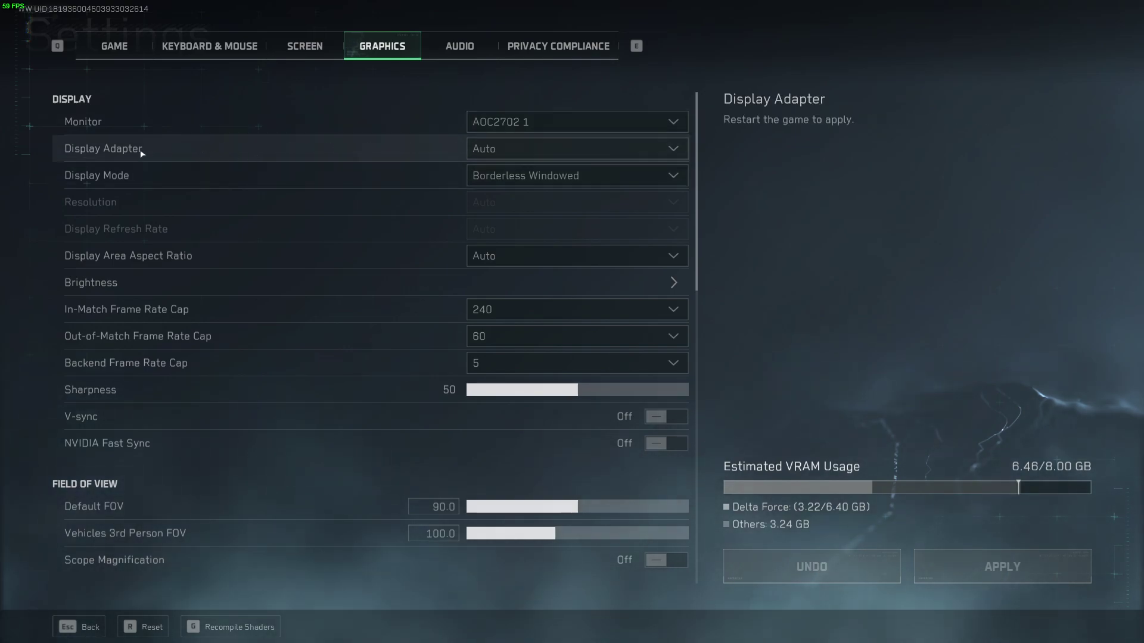
Review the available options for Display Mode and In-Match Frame Rate Cap in the display settings.
left_click(511, 179)
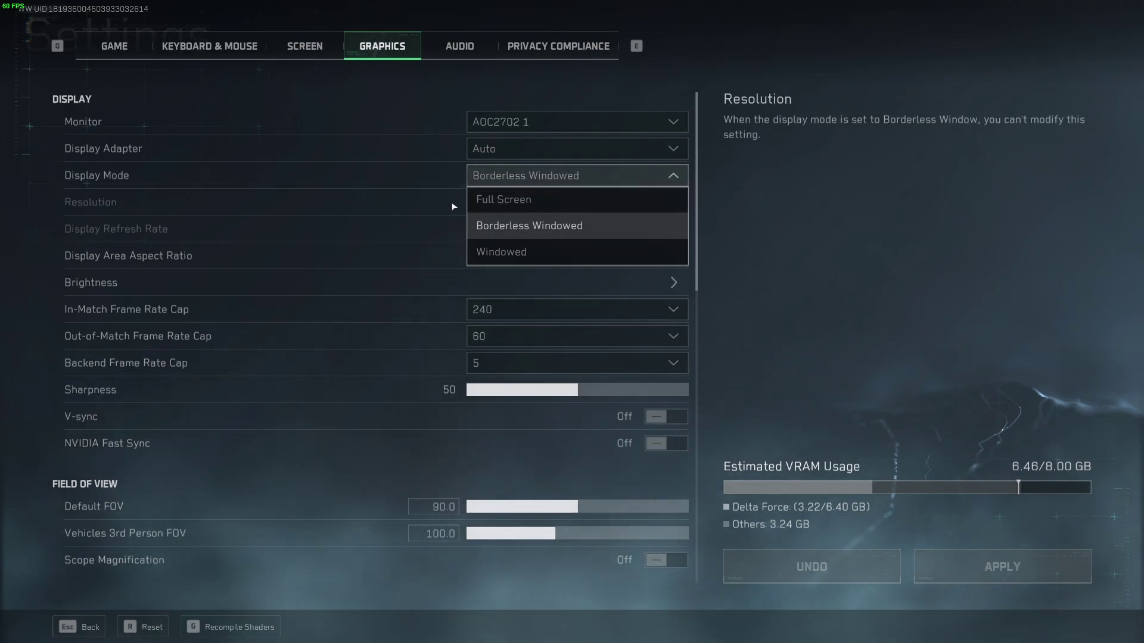
left_click(248, 196)
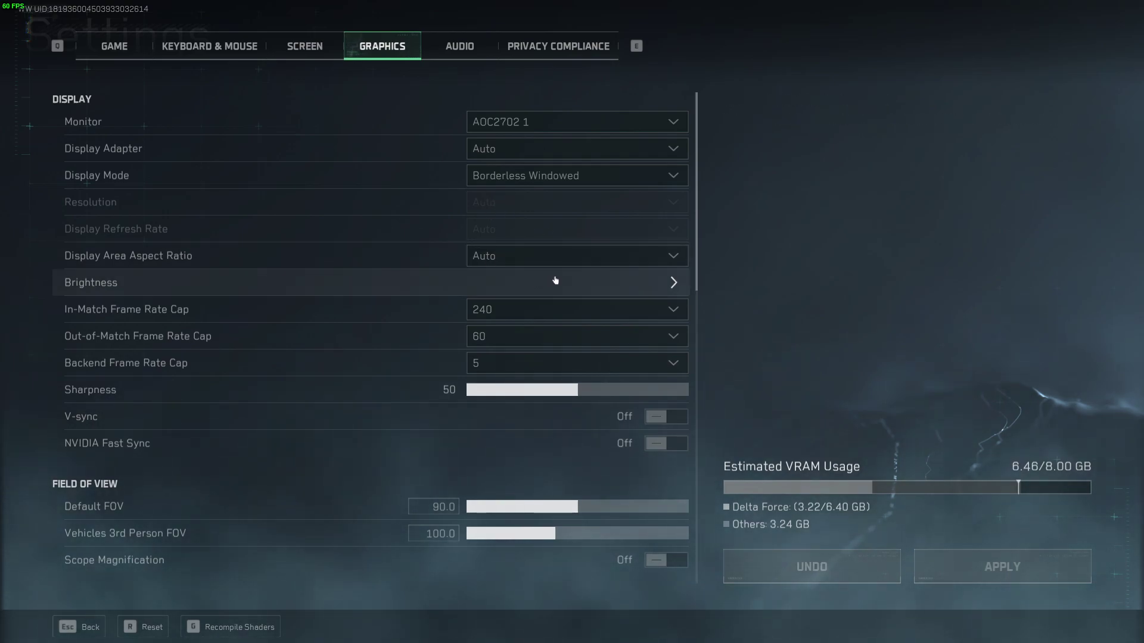
scroll(357, 256, "down", 2)
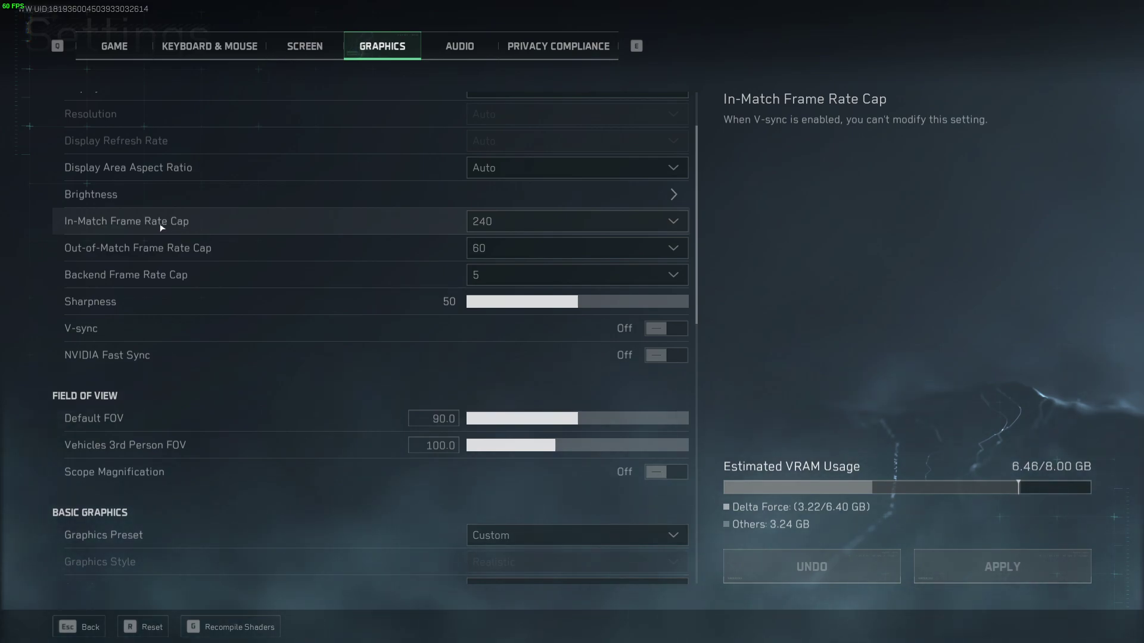
left_click(553, 226)
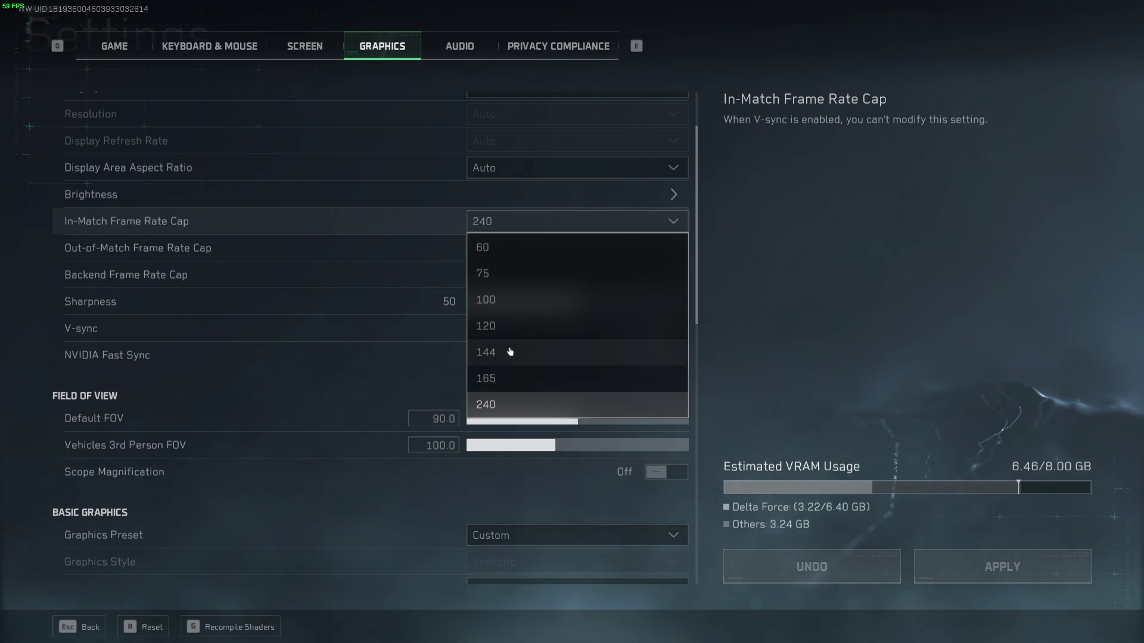
left_click(817, 321)
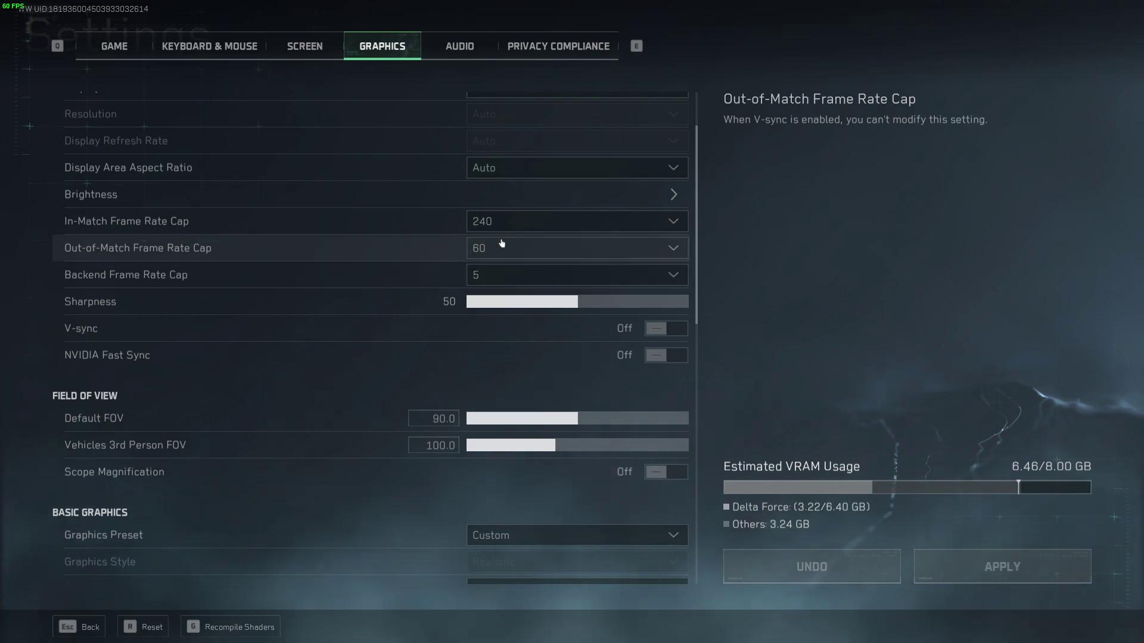
Set the Default FOV to 120 in the field of view settings.
scroll(545, 258, "down", 3)
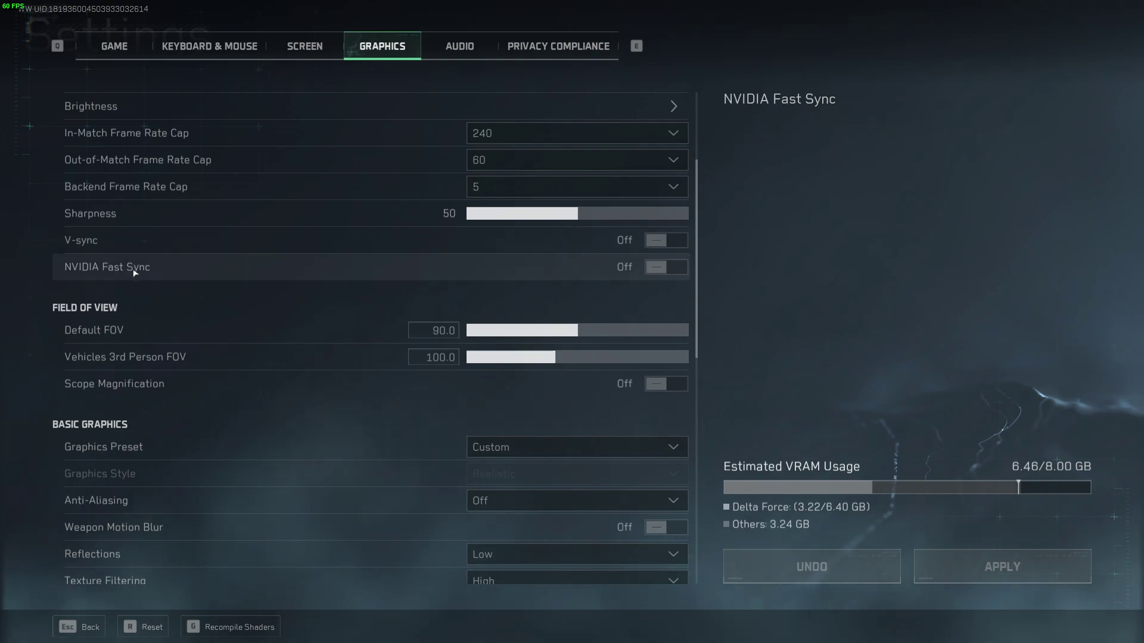
scroll(135, 274, "down", 6)
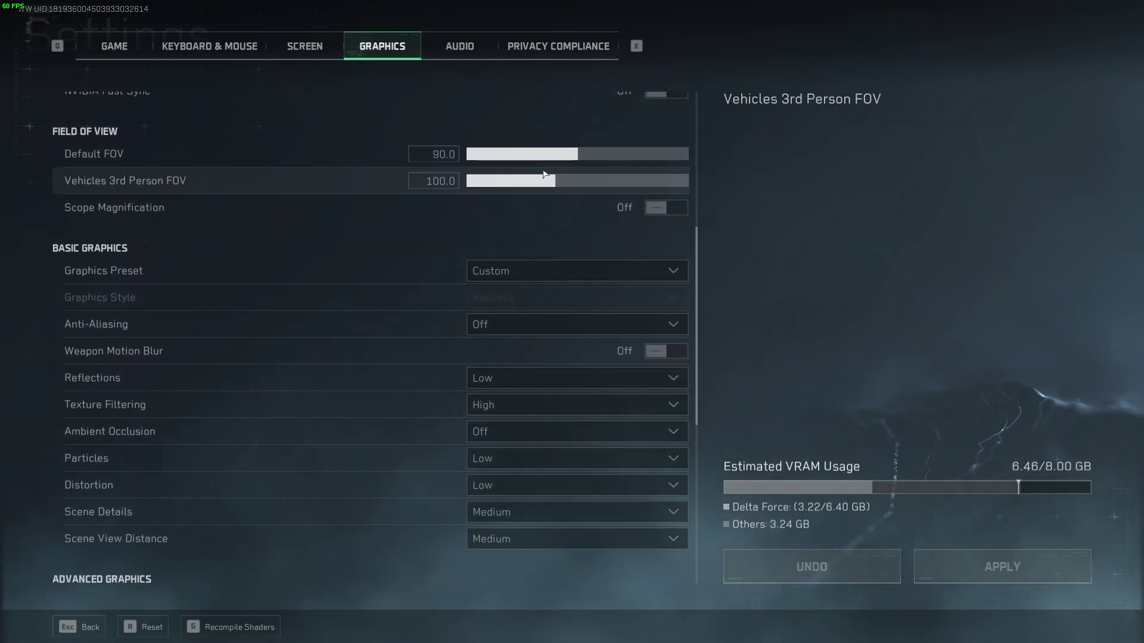
left_click_drag(596, 156, 644, 160)
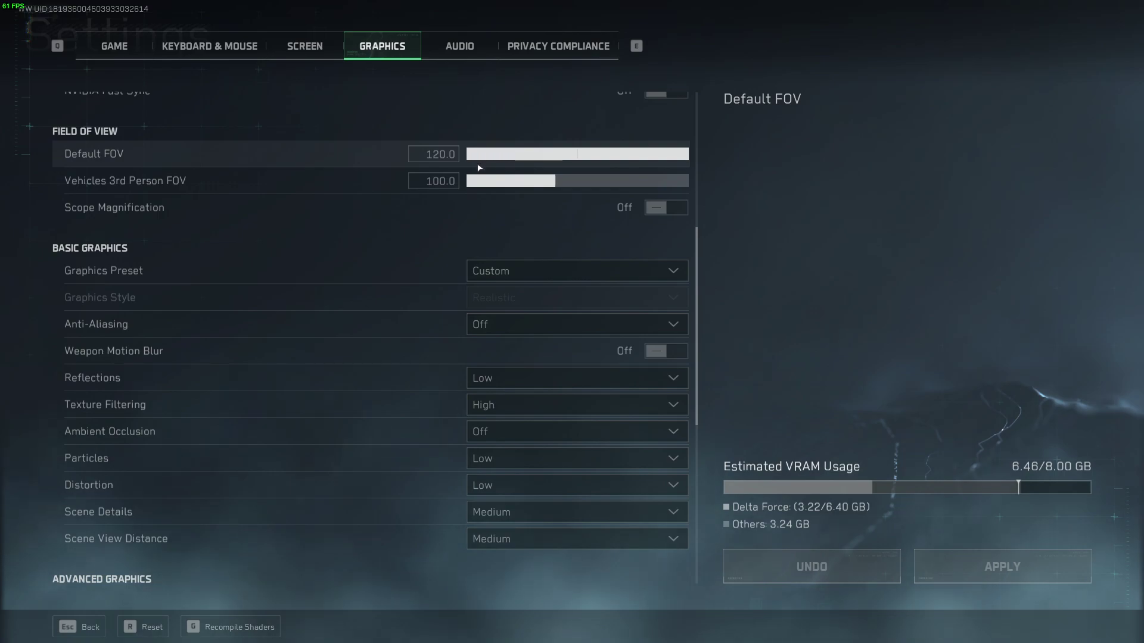
Review the basic graphics settings and the quality levels offered for Texture Filtering.
scroll(192, 275, "down", 3)
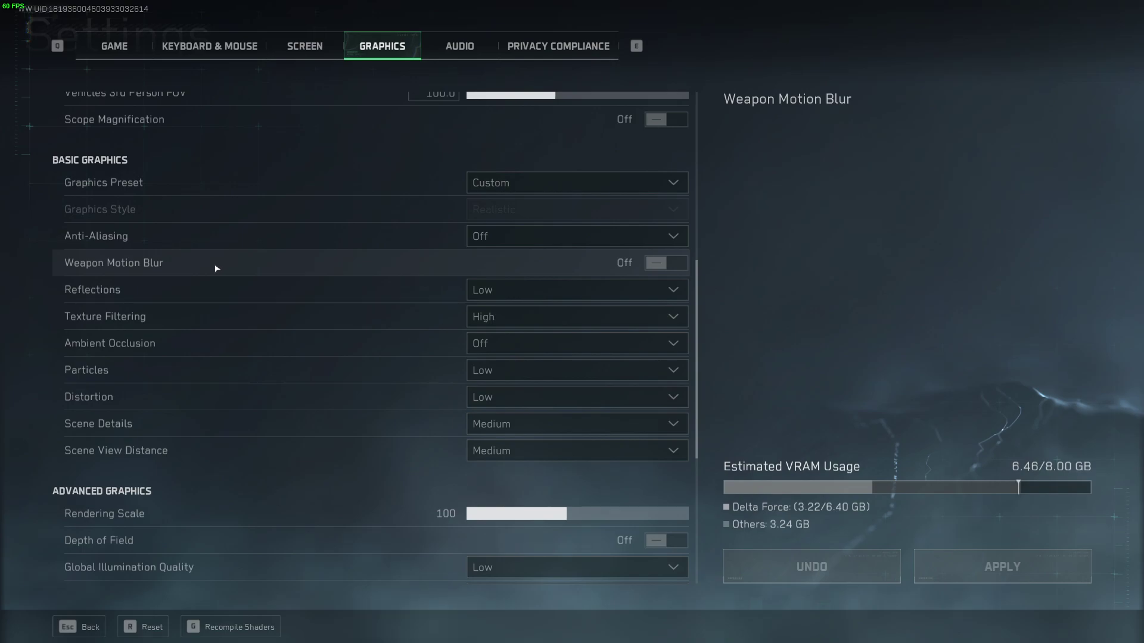
scroll(485, 263, "down", 3)
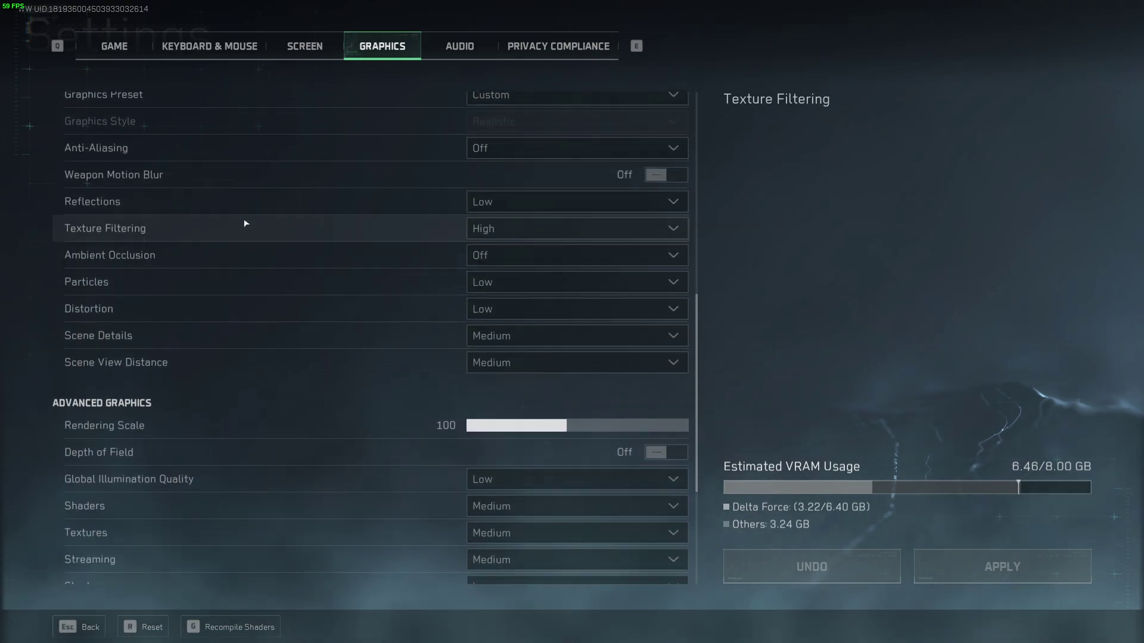
left_click(493, 234)
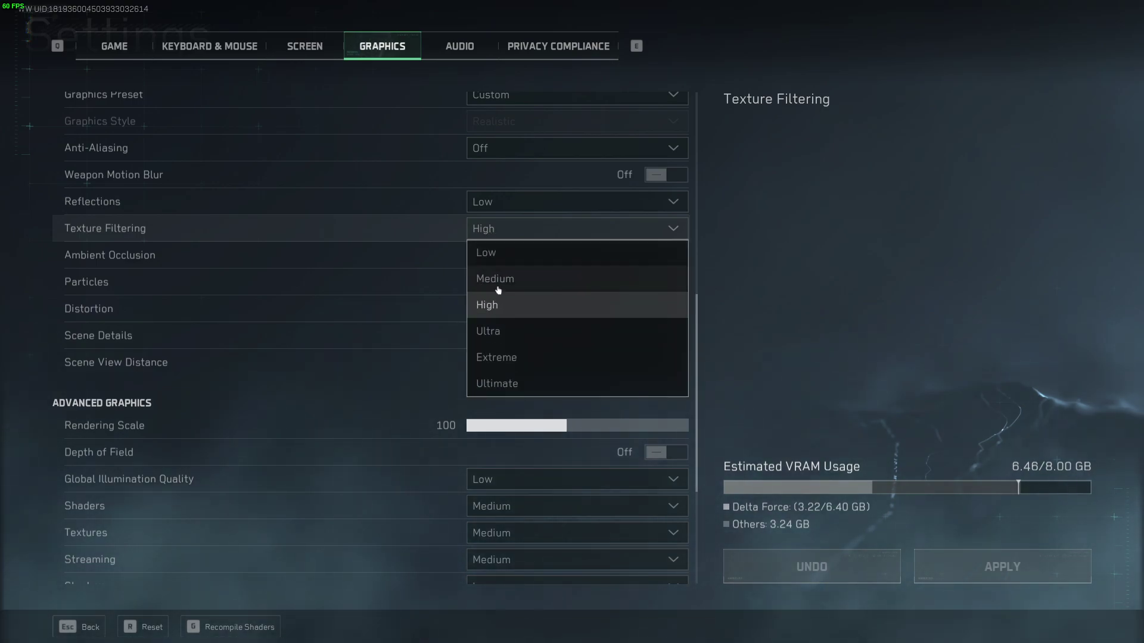
left_click(812, 291)
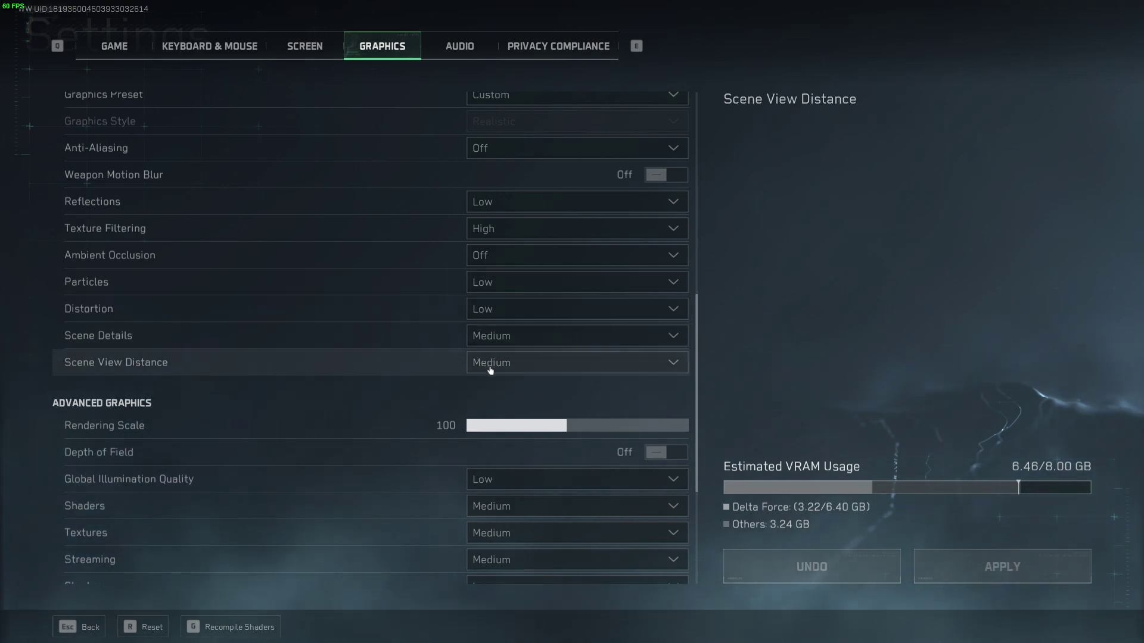
Set the Rendering Scale to 90 in the advanced graphics settings.
scroll(513, 366, "down", 3)
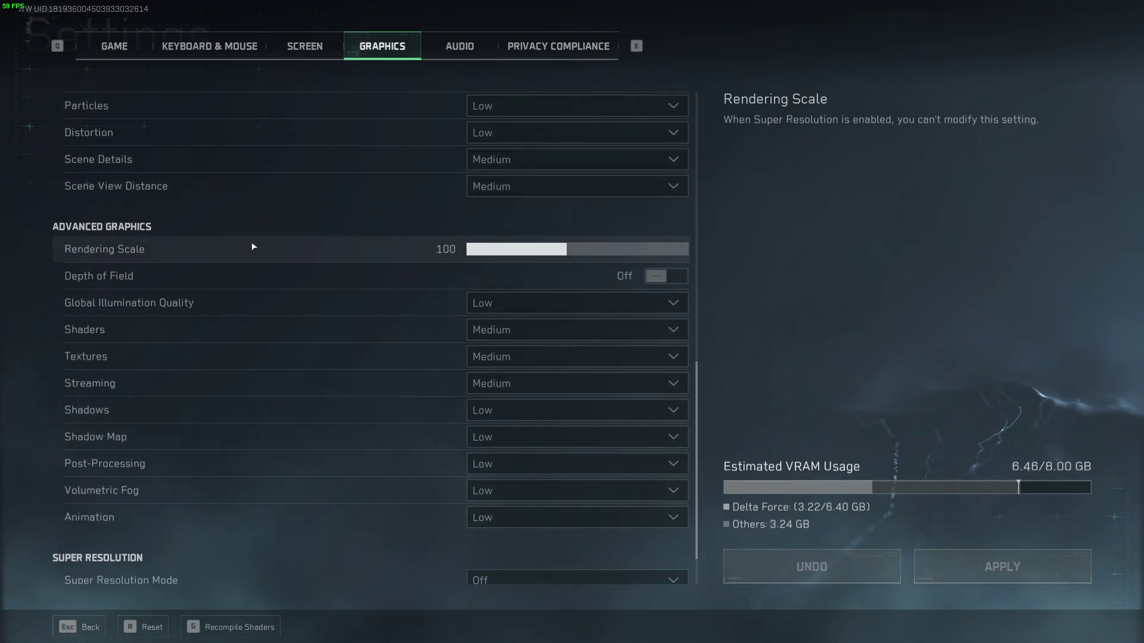
scroll(566, 256, "down", 5)
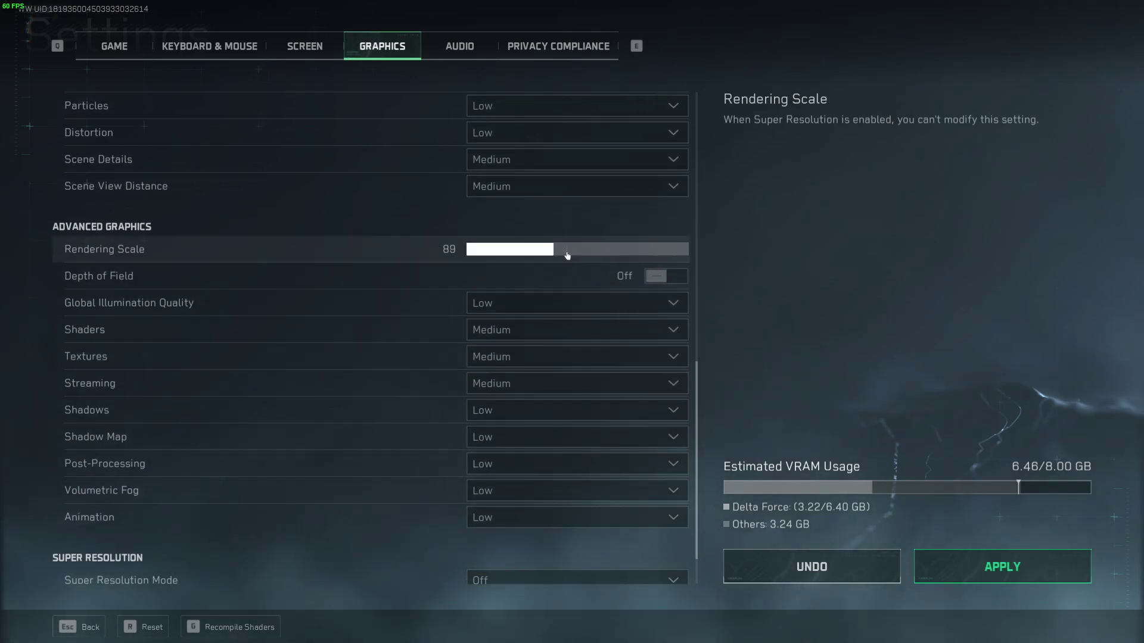
left_click(566, 251)
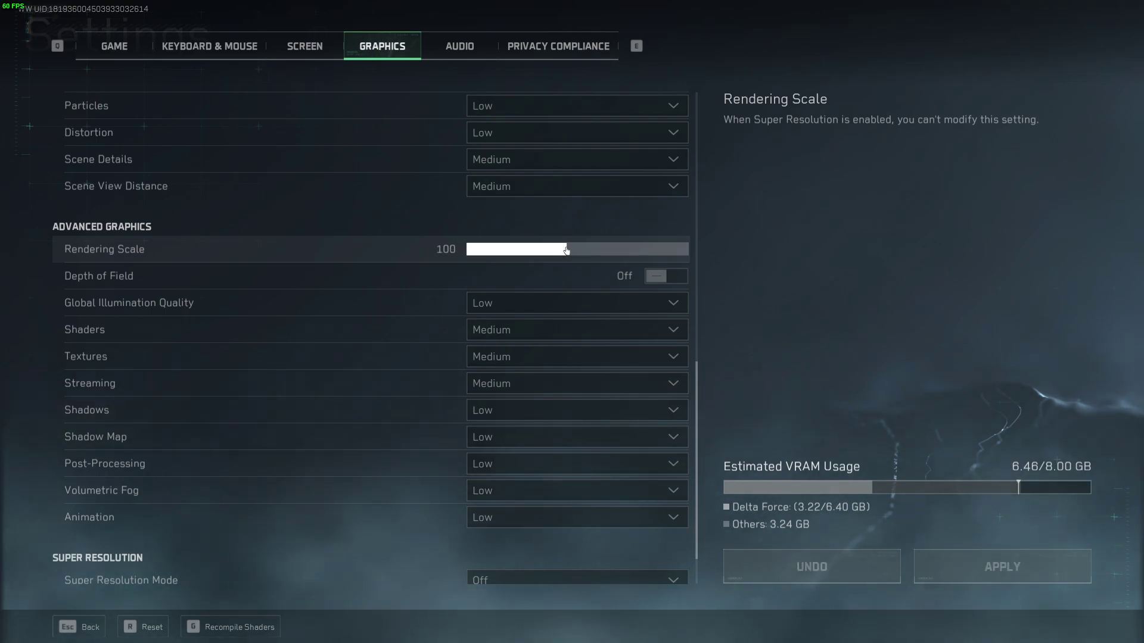
left_click_drag(566, 251, 558, 250)
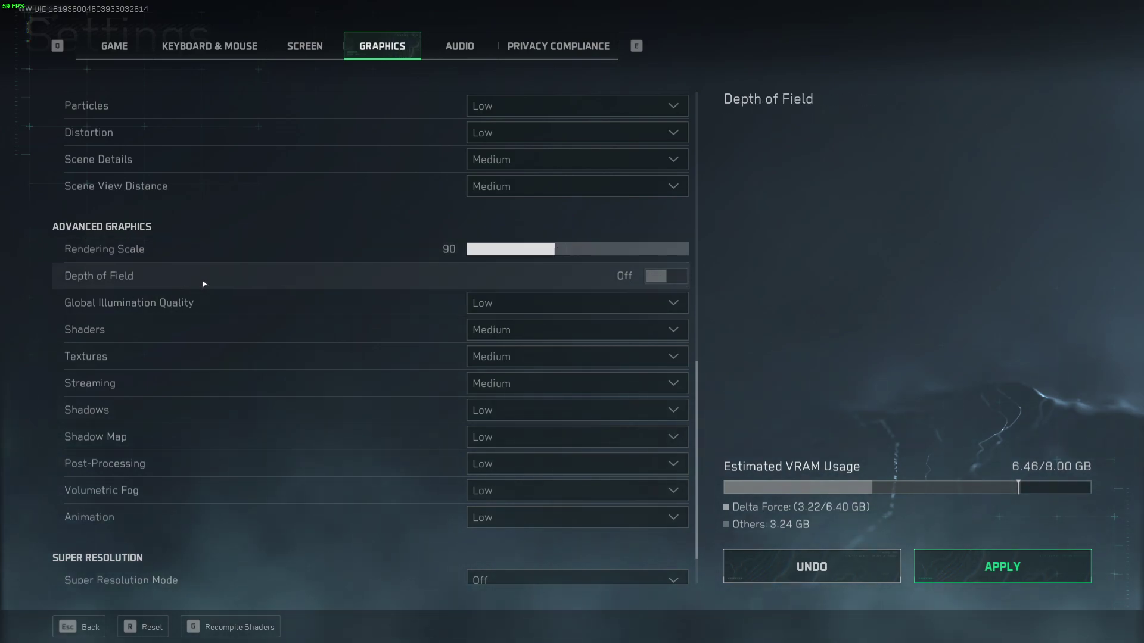
Review the quality levels offered for Streaming in the advanced graphics settings.
scroll(203, 285, "down", 1)
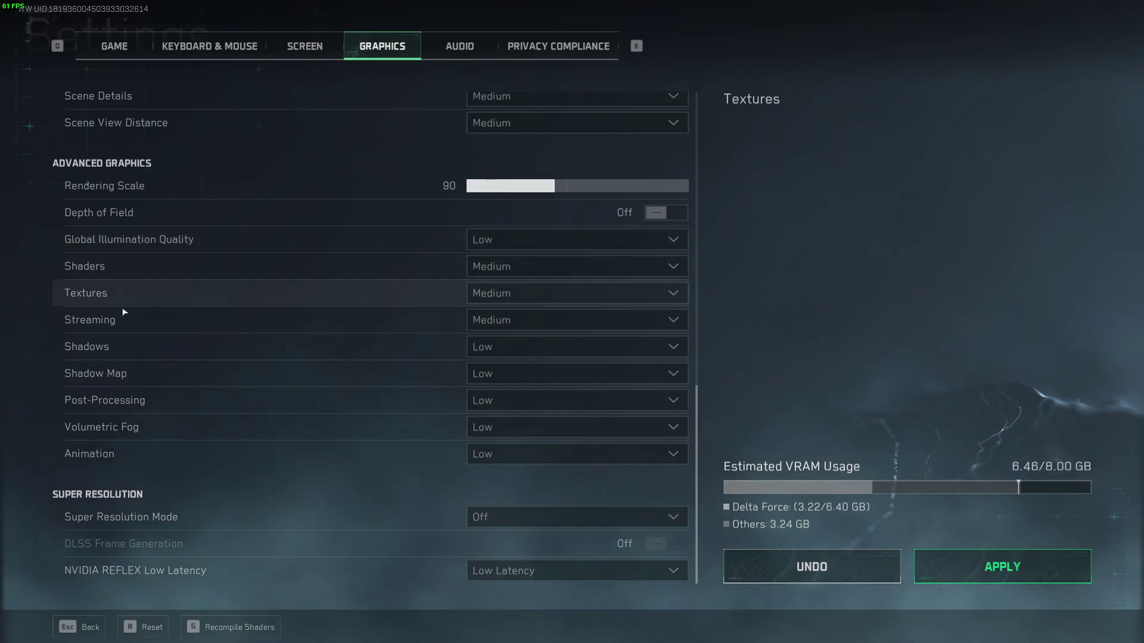
left_click(535, 323)
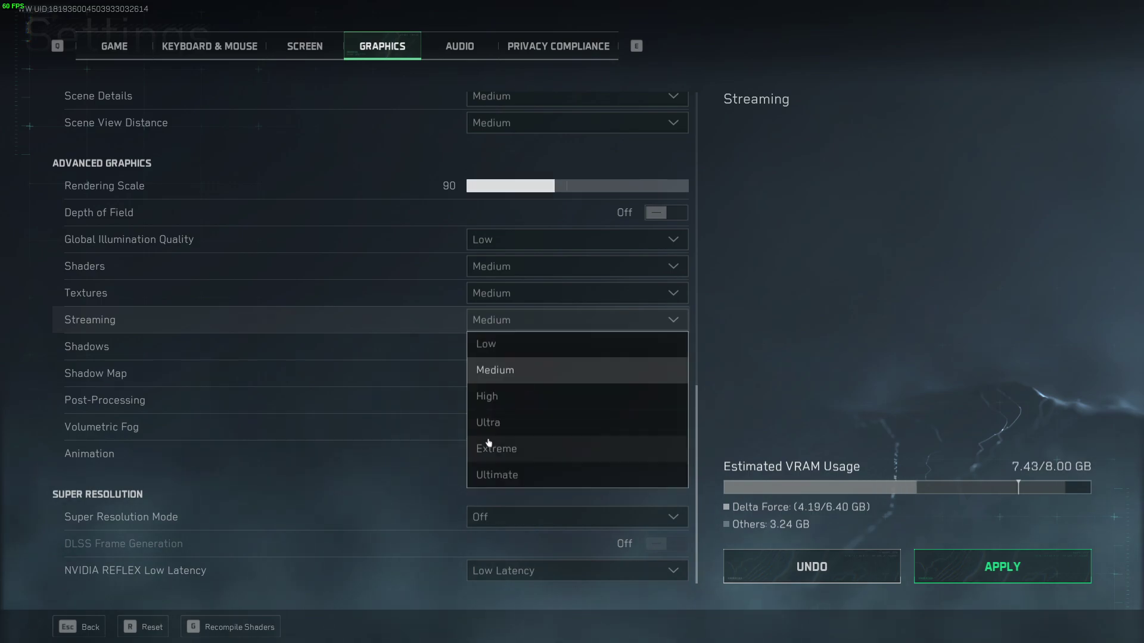
left_click(655, 365)
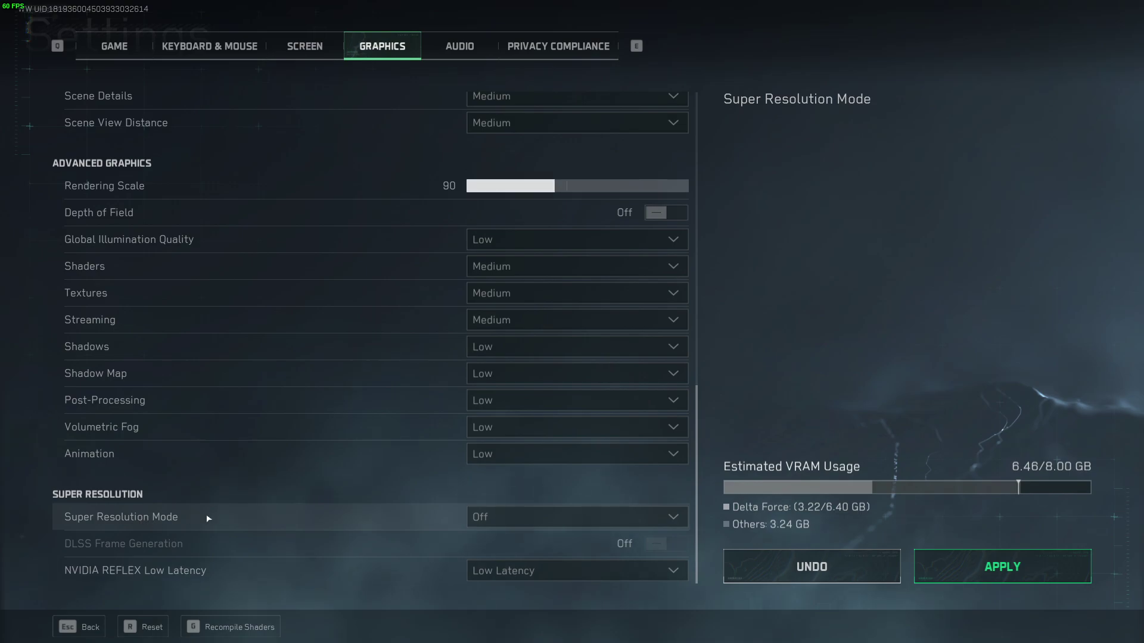
Review the available options for Super Resolution Mode and NVIDIA REFLEX Low Latency.
left_click(475, 520)
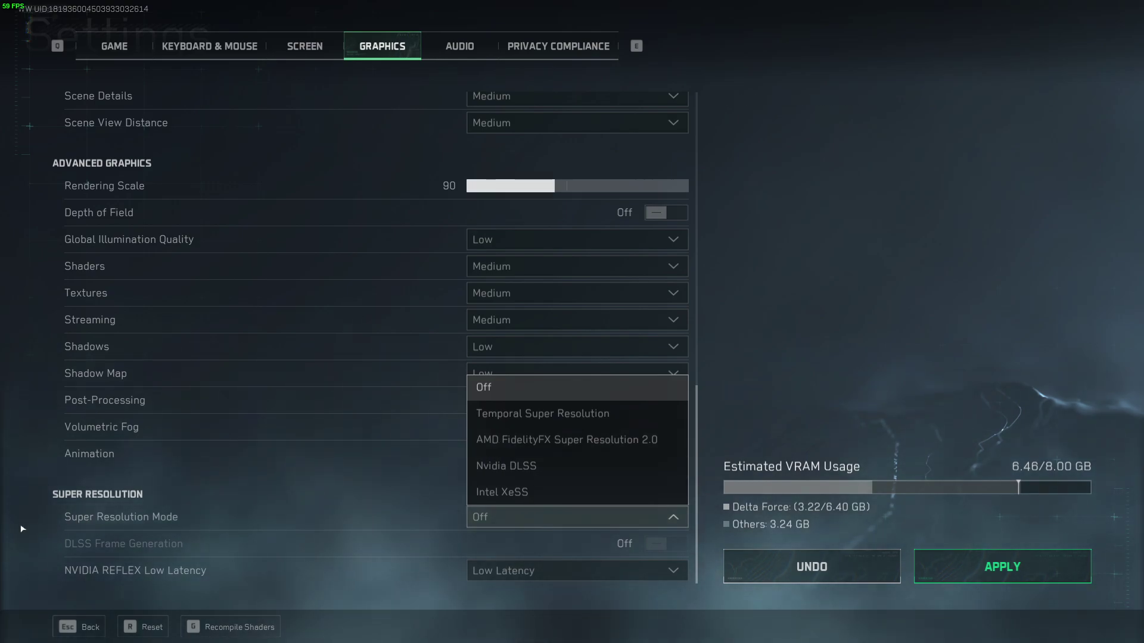
left_click(179, 554)
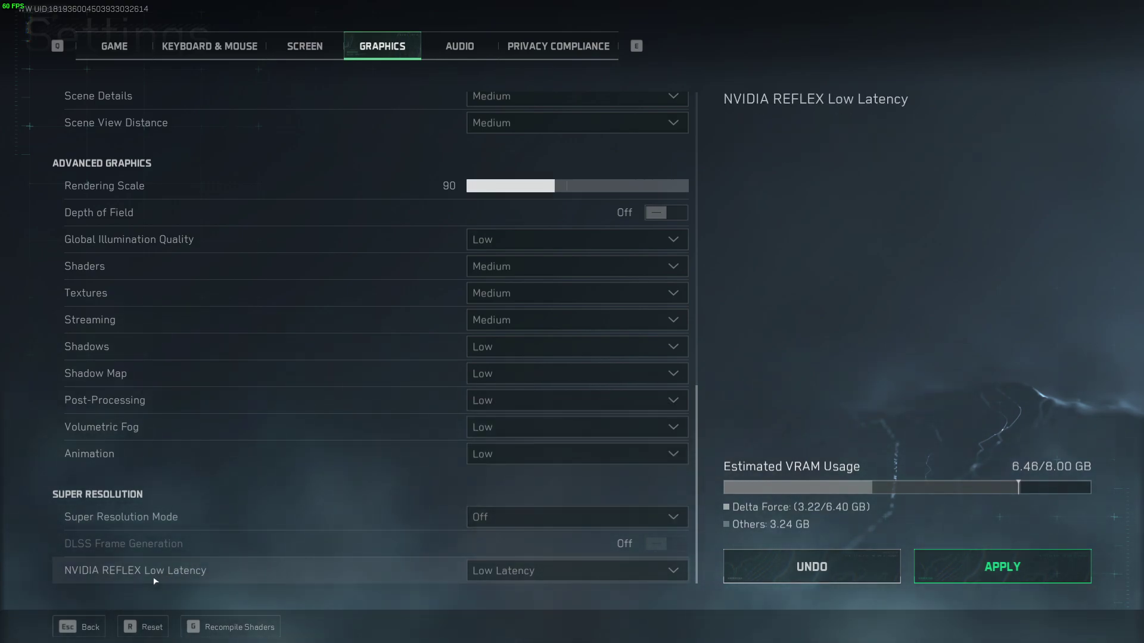
left_click(517, 575)
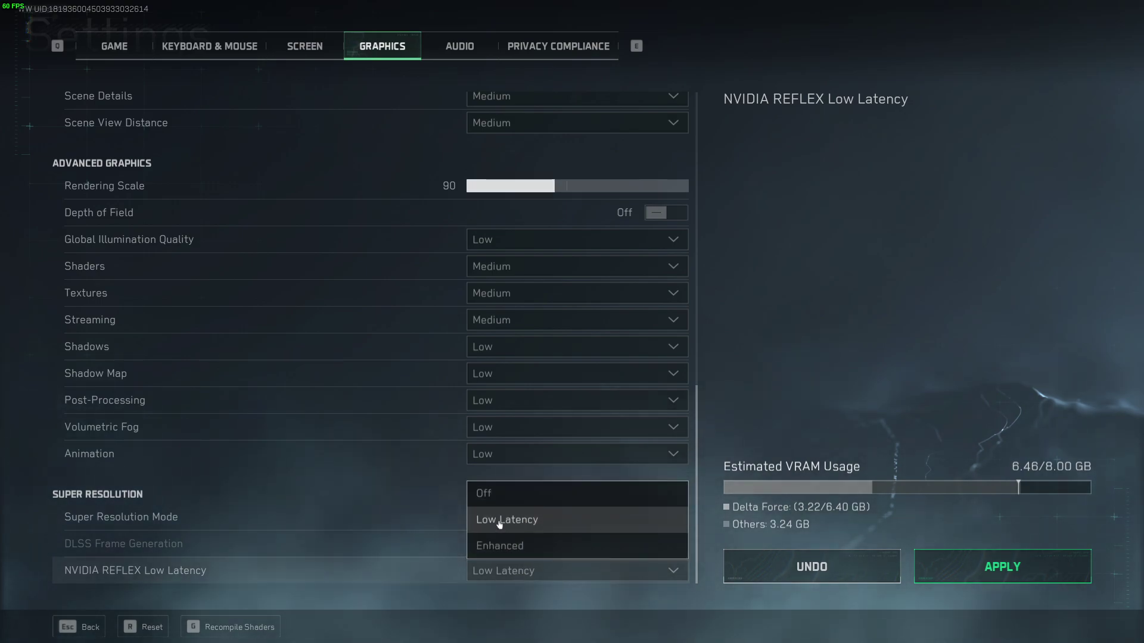
left_click(71, 512)
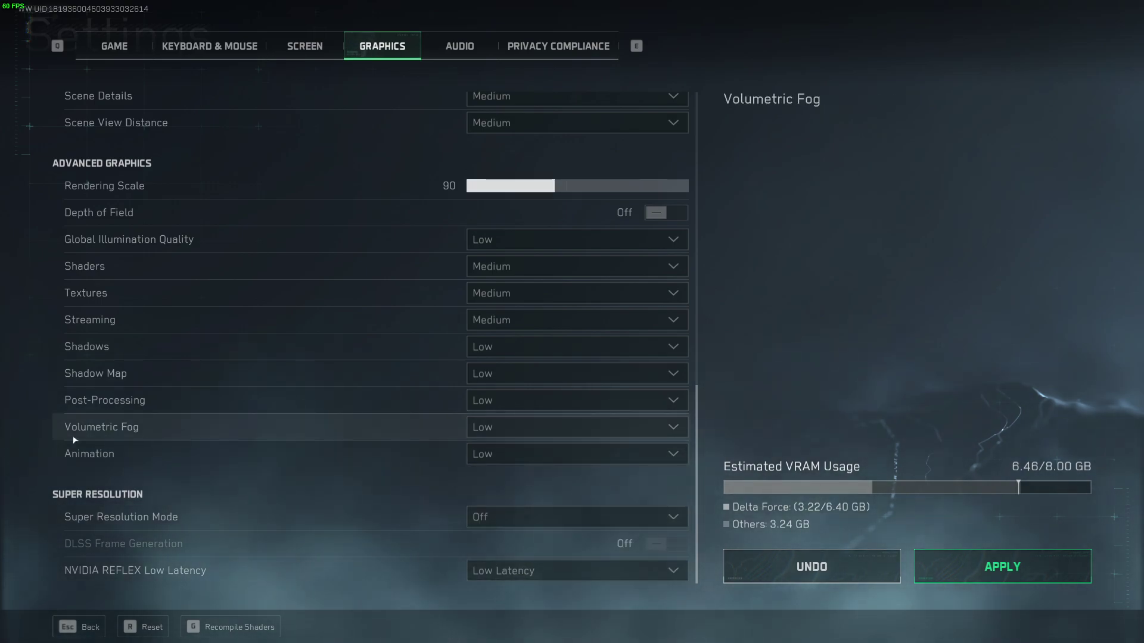